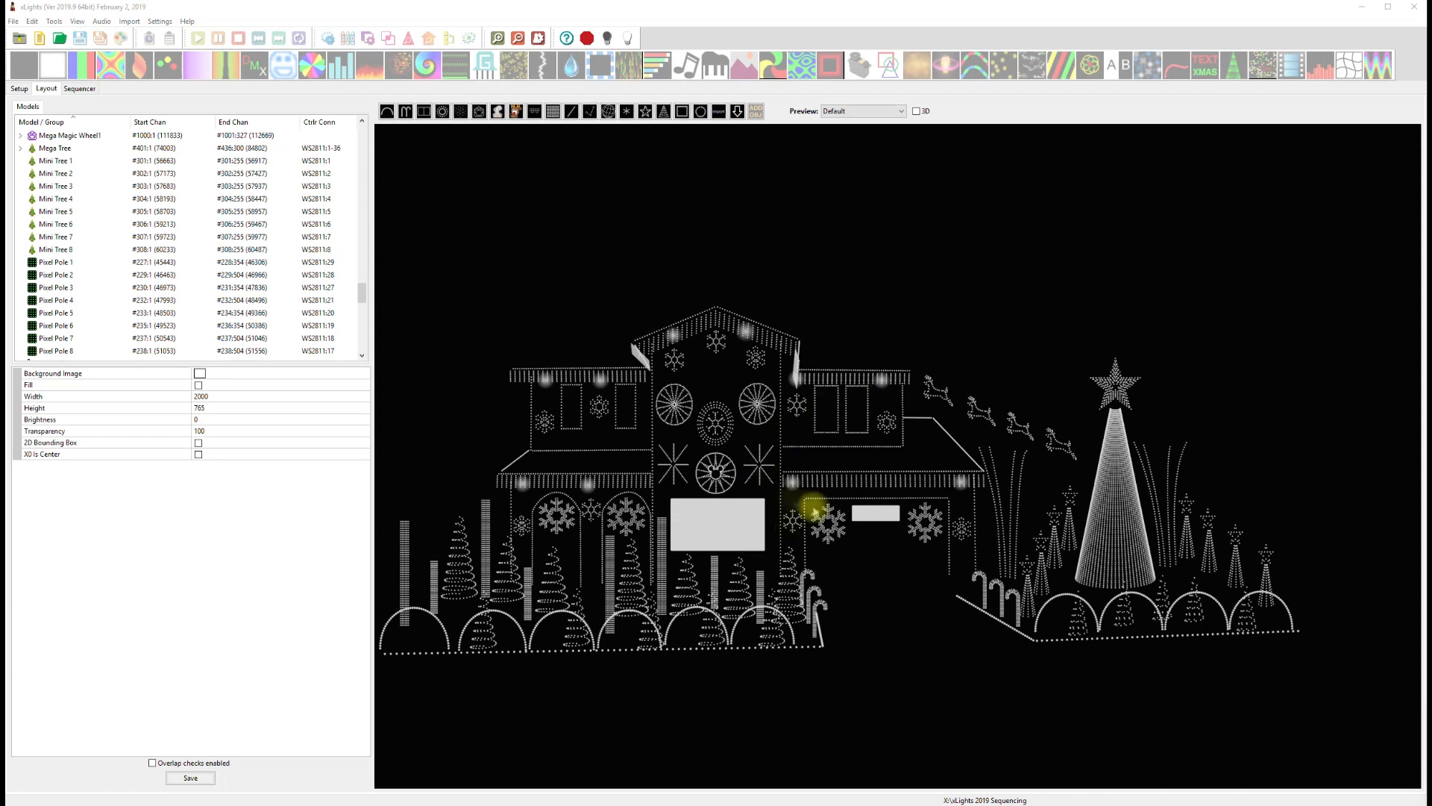
- Inspect the two 46 MegaSpin models on the house, check the lighting network setup, and return to the layout
{"action": "left_click", "coordinate": [675, 406]}
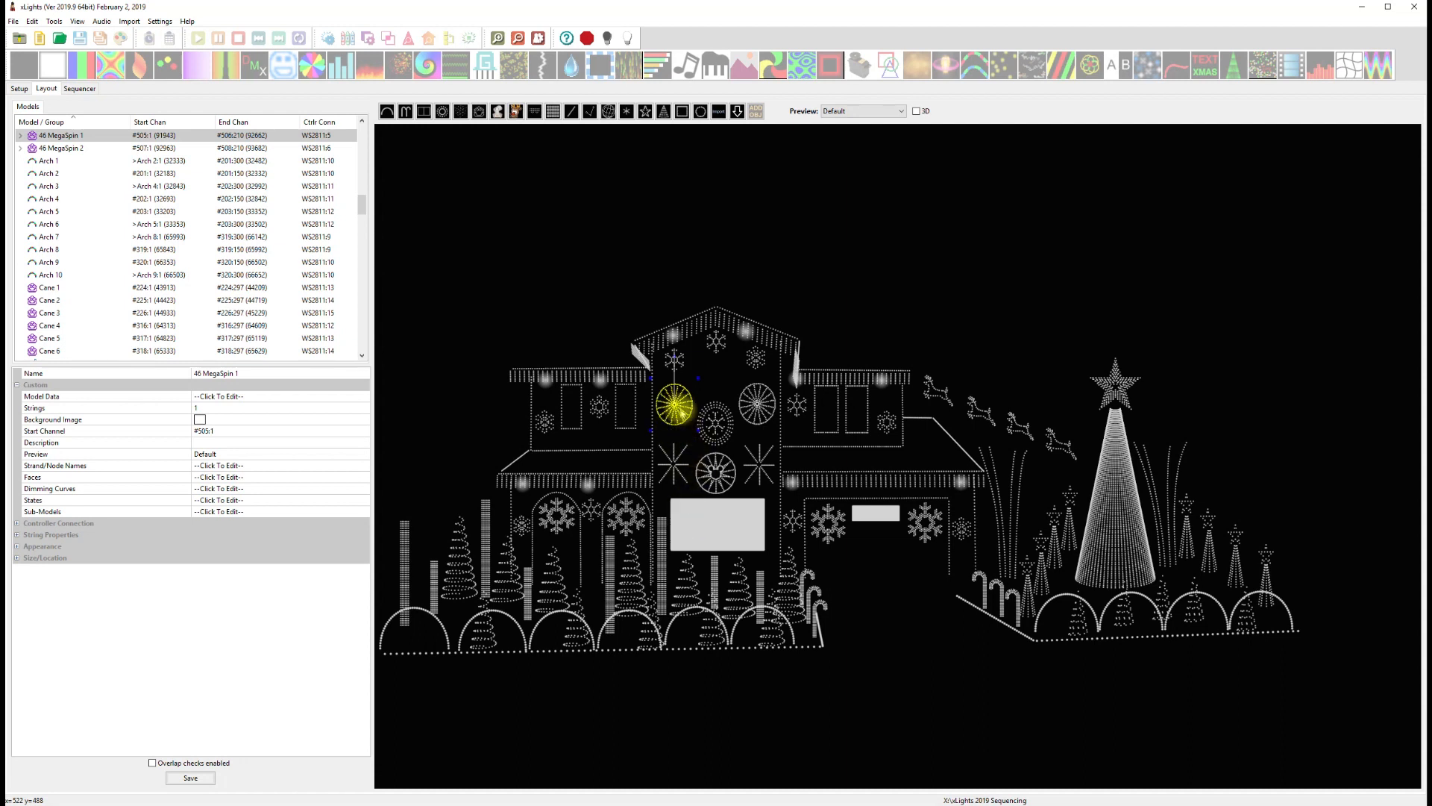
{"action": "left_click", "coordinate": [760, 420]}
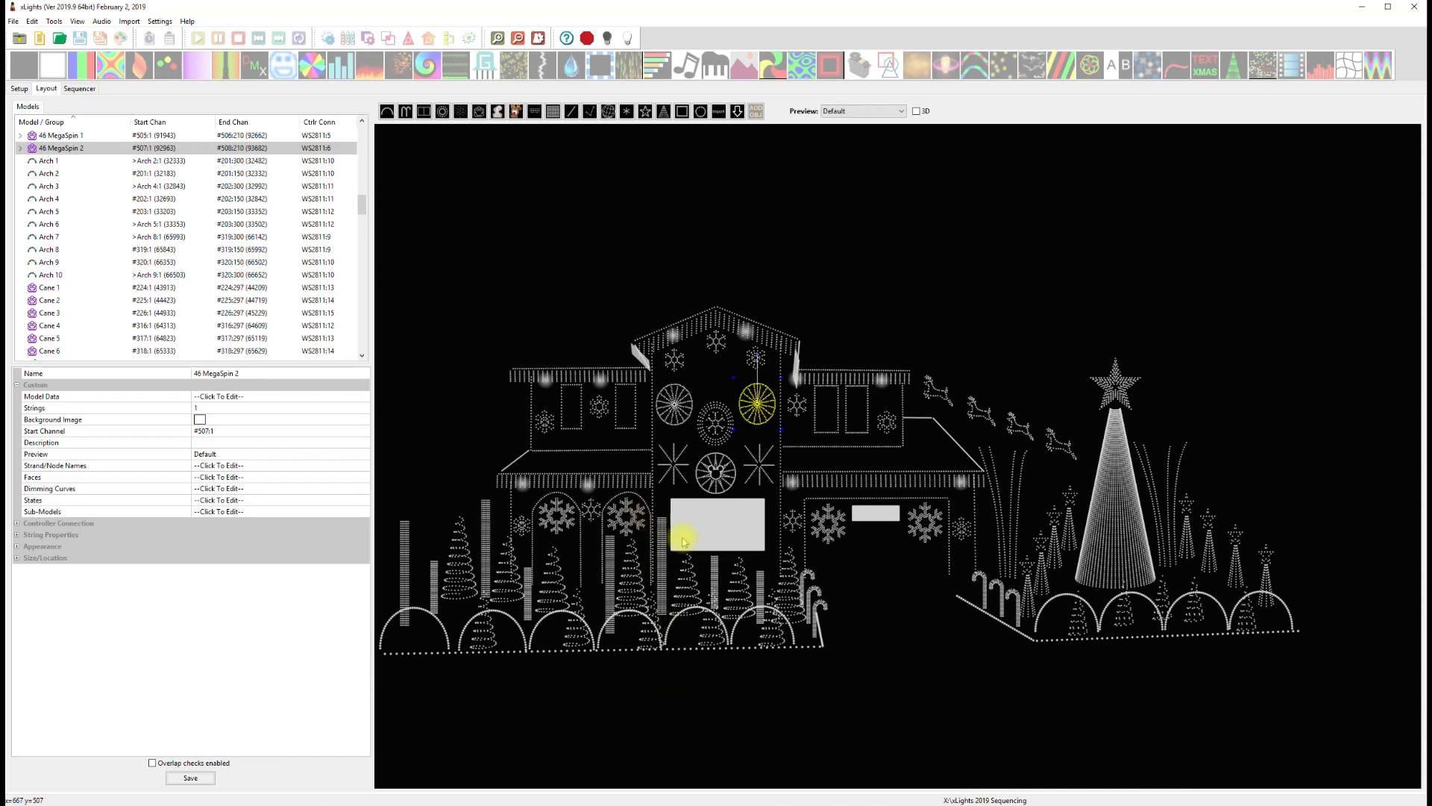
{"action": "left_click", "coordinate": [18, 88]}
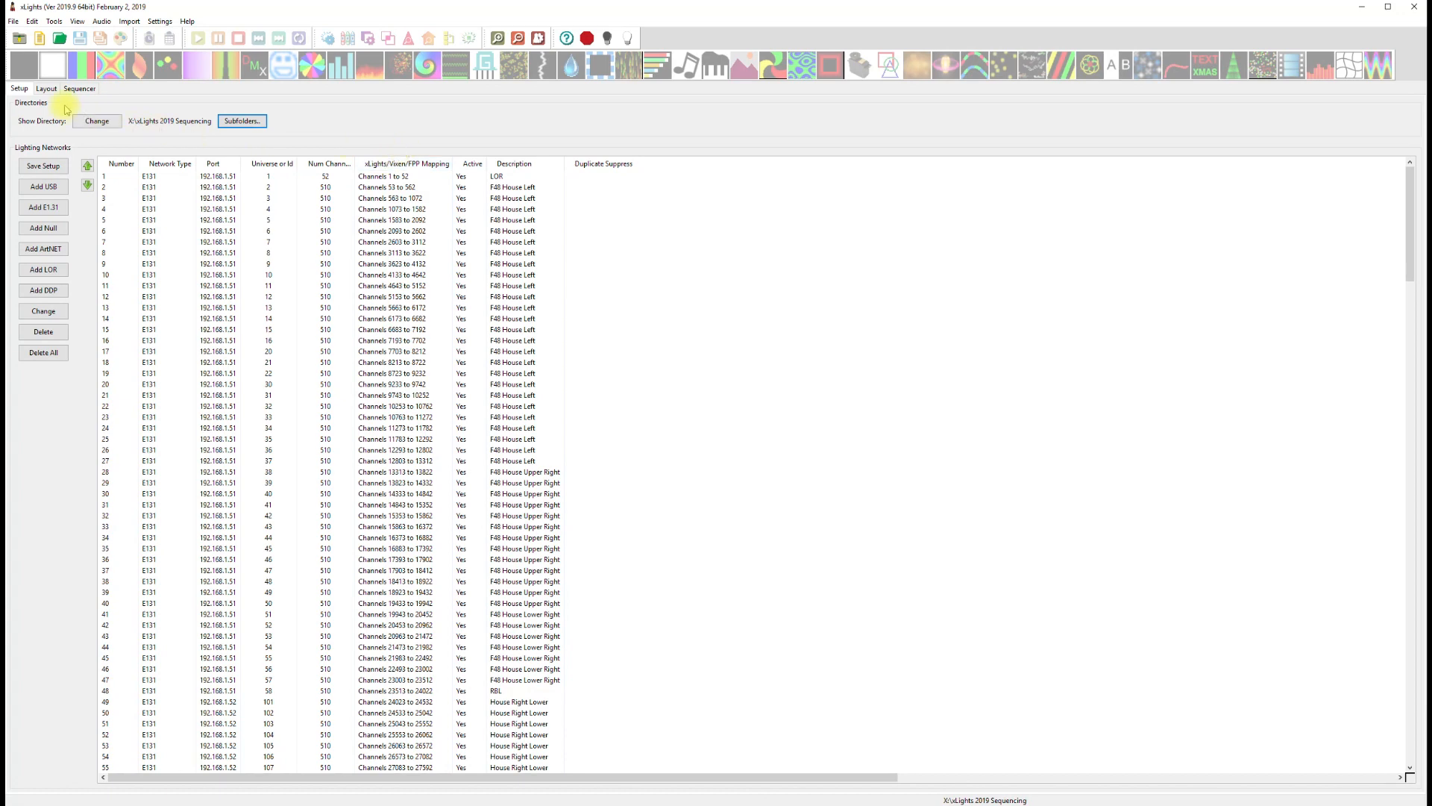
{"action": "left_click", "coordinate": [46, 88]}
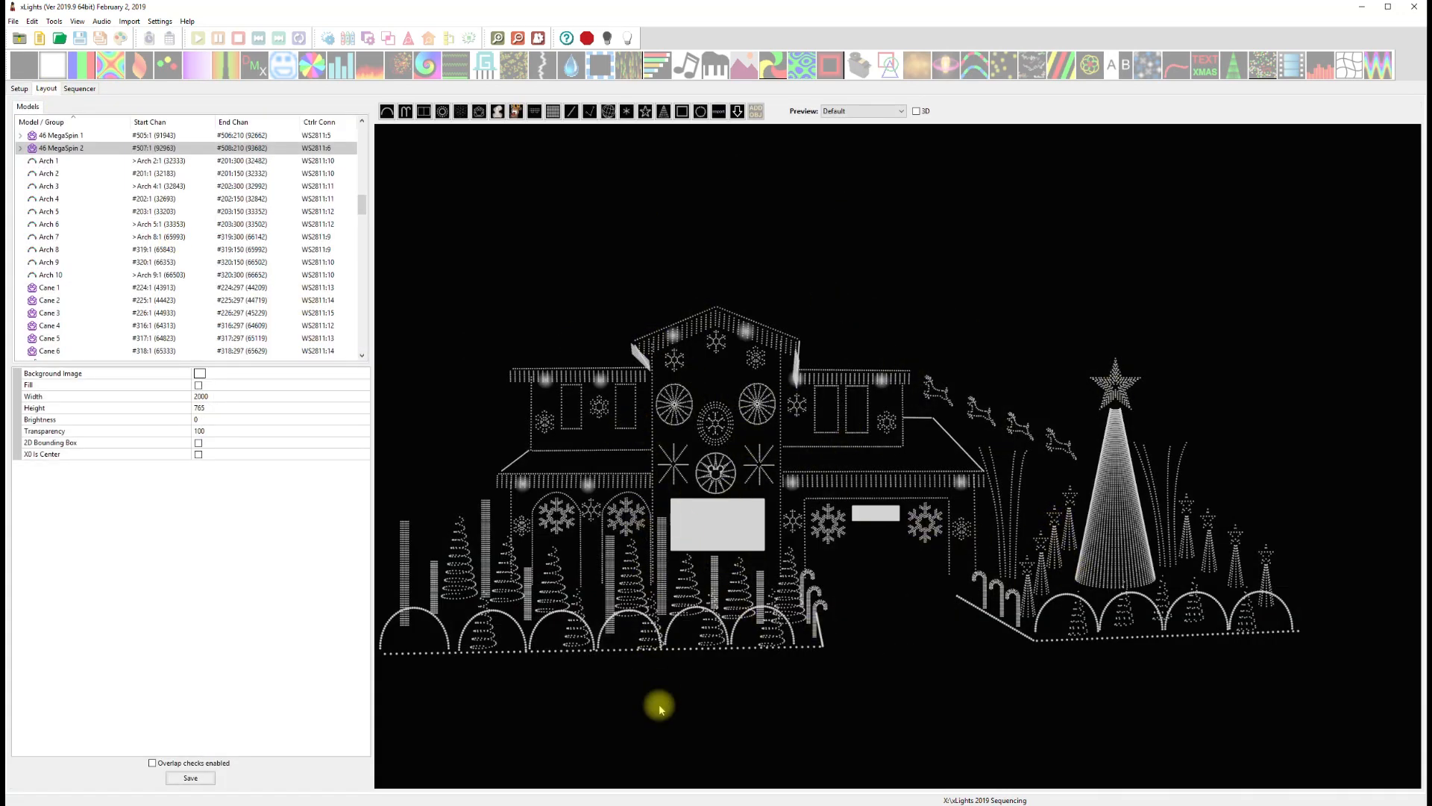
- Select the Super Flake 1 model in the house's lower window arch and view the actions available for it
{"action": "left_click", "coordinate": [558, 524]}
{"action": "left_click", "coordinate": [558, 524]}
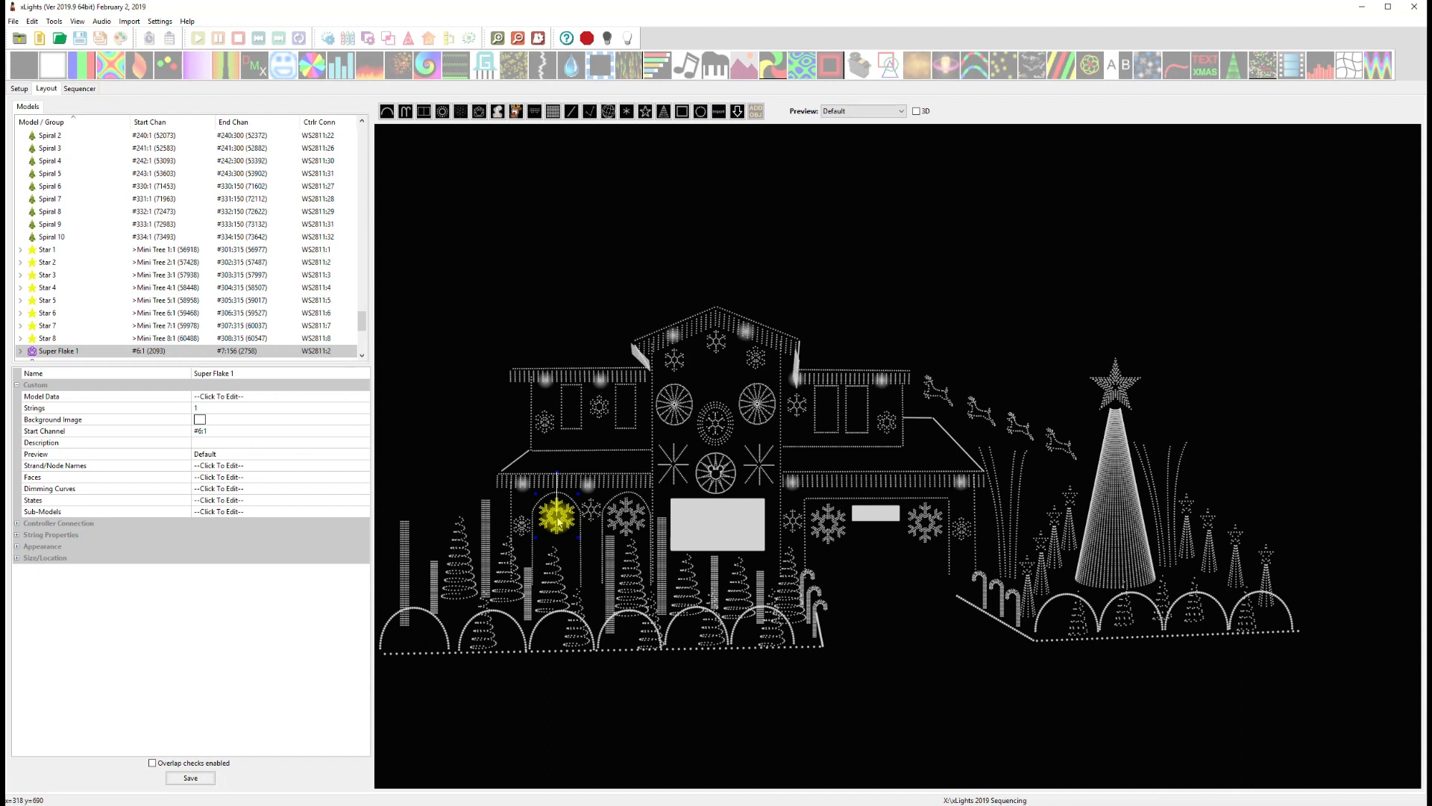
{"action": "right_click", "coordinate": [558, 520]}
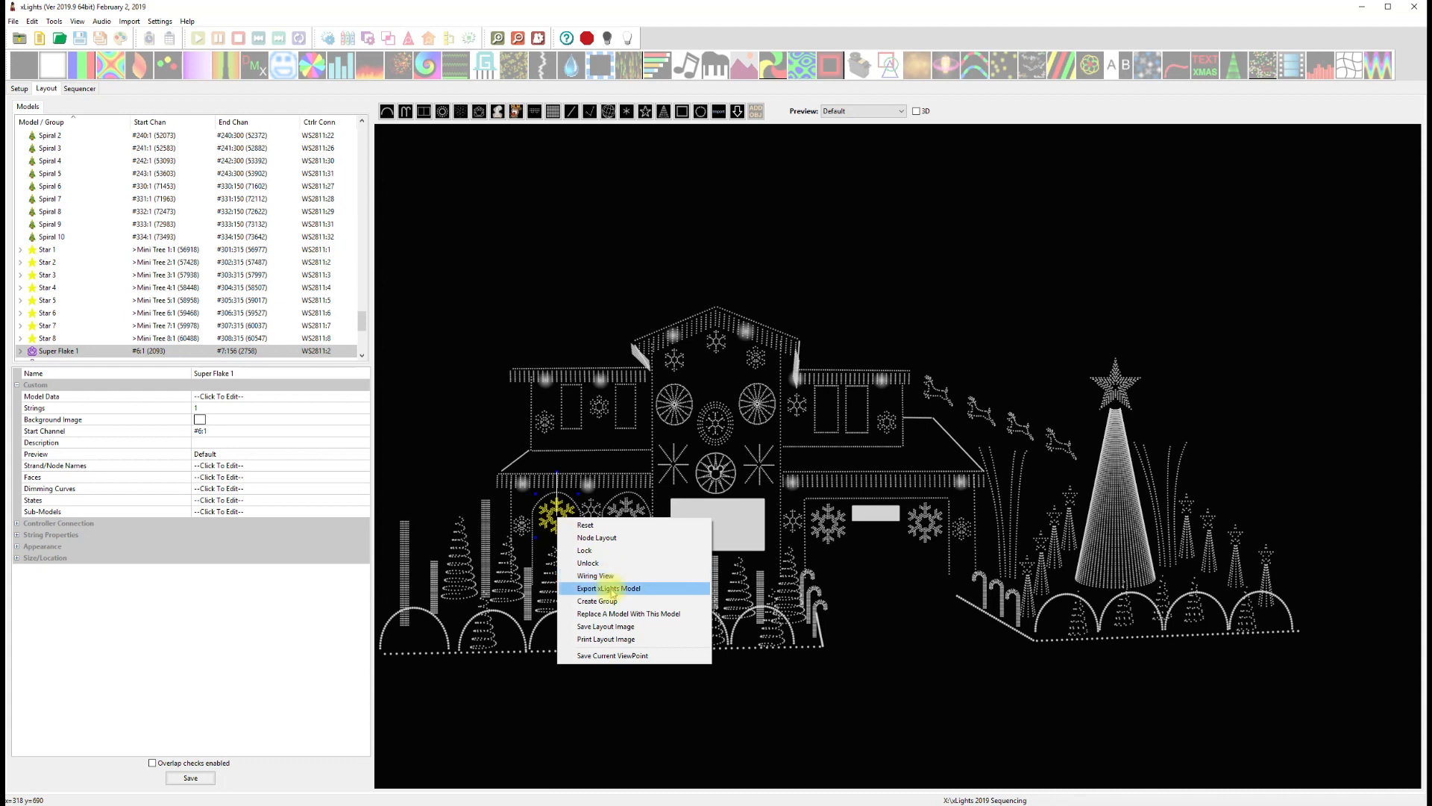
{"action": "left_click", "coordinate": [553, 290]}
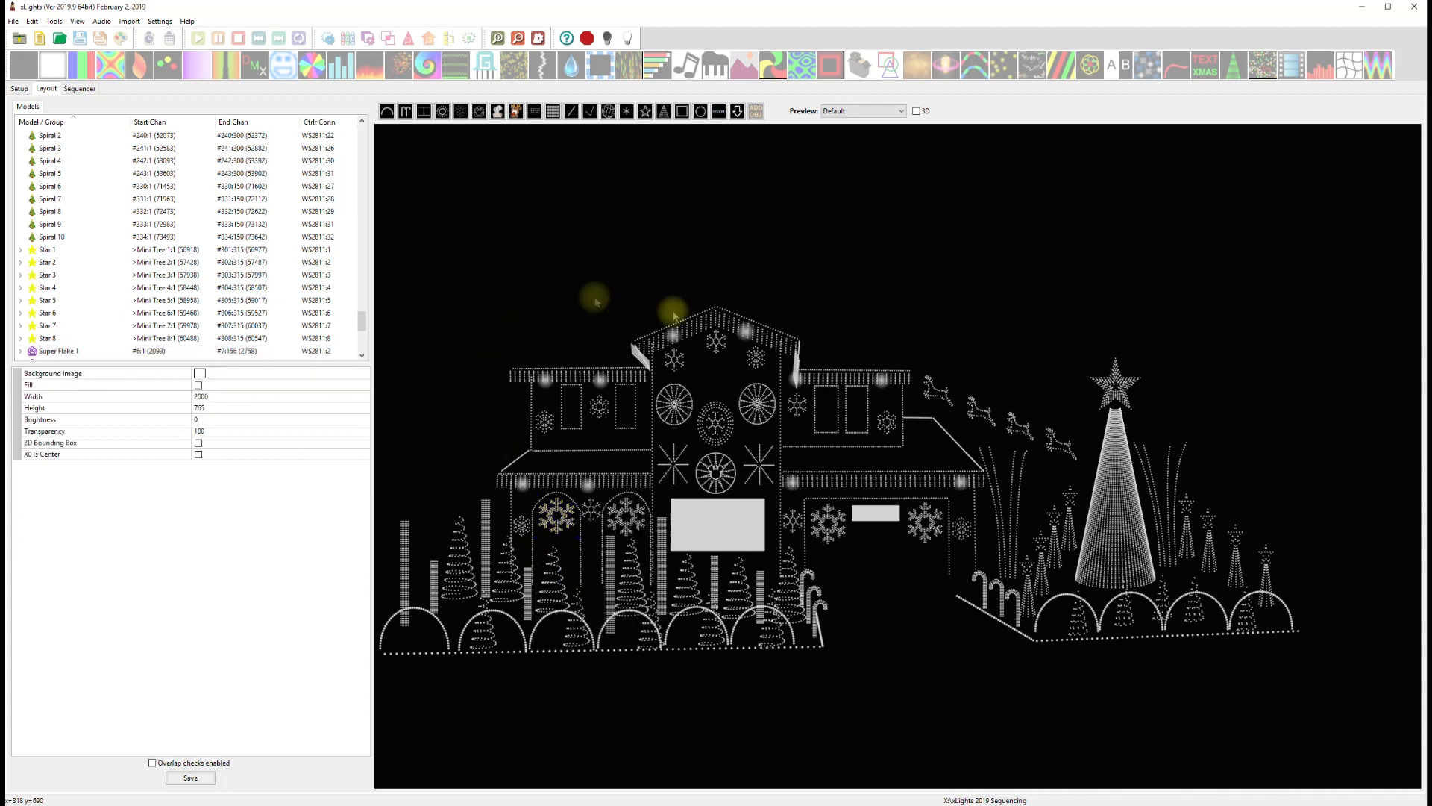
- Switch to the browser and open the Custom Models with Submodels resource on the xTreme Sequences site
{"action": "left_click_drag", "start_coordinate": [1431, 40], "coordinate": [605, 15]}
{"action": "mouse_move", "coordinate": [932, 307]}
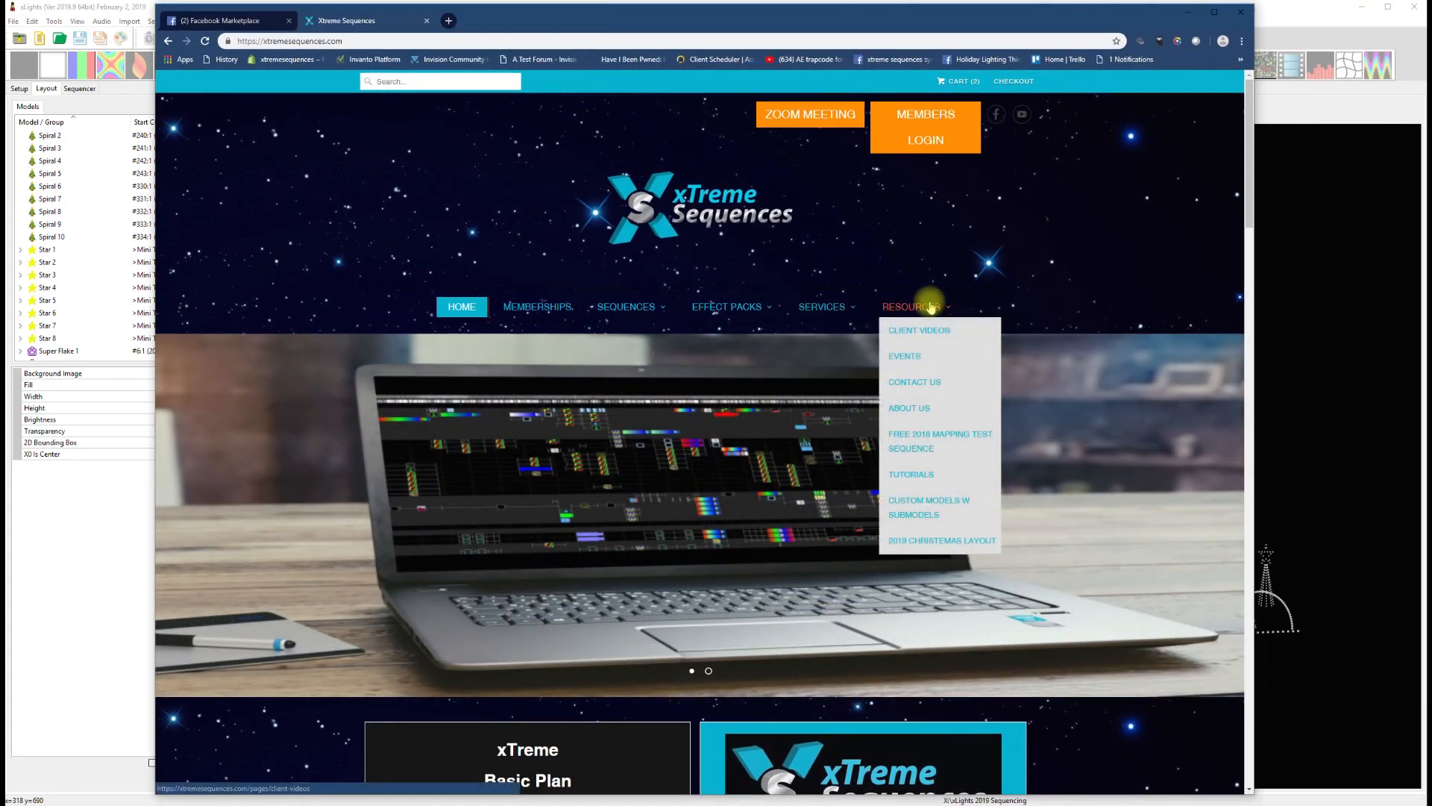
{"action": "left_click", "coordinate": [923, 509]}
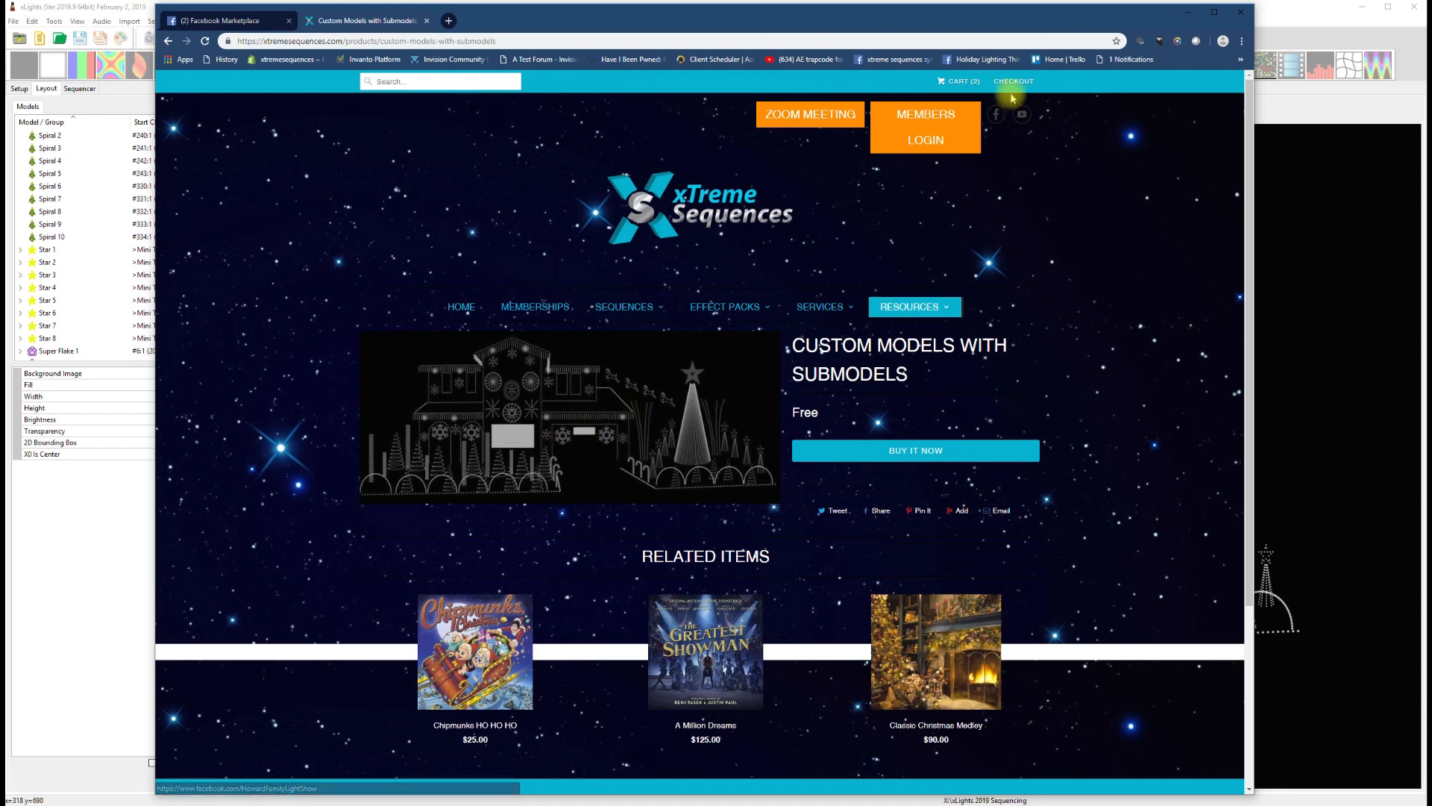
- View the 2019 Christmas Layout resource on the site, and switch back to xLights
{"action": "mouse_move", "coordinate": [915, 309]}
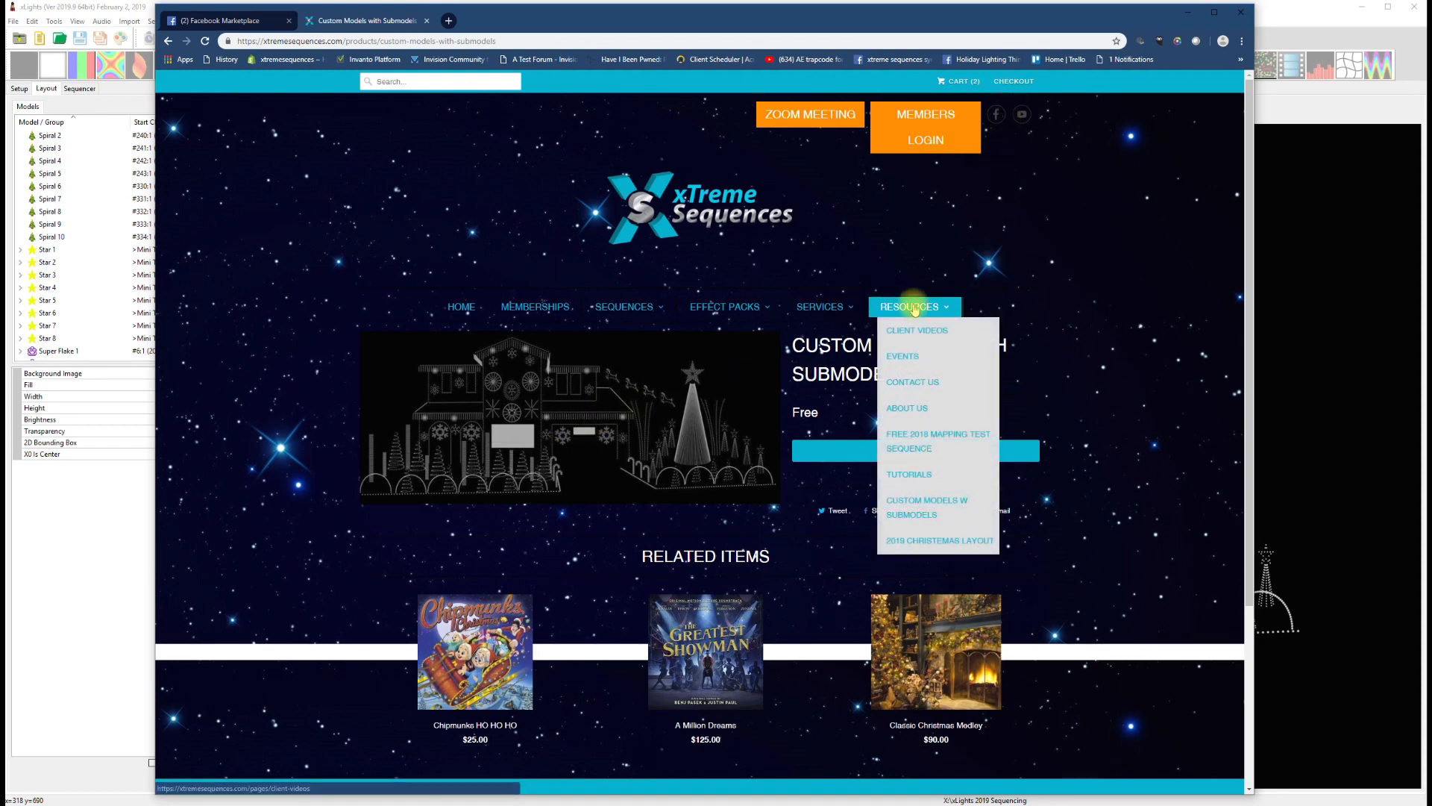
{"action": "left_click", "coordinate": [925, 544]}
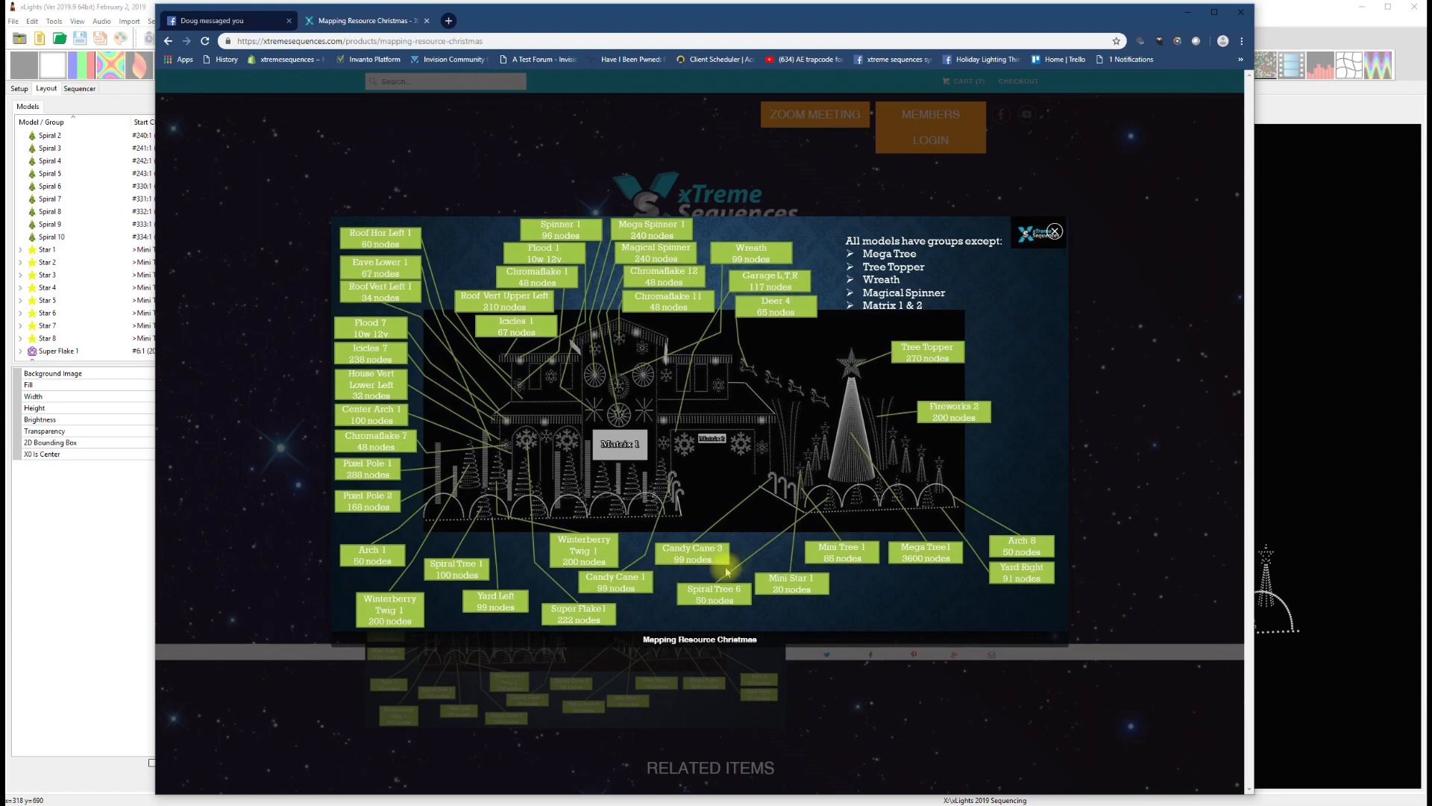
{"action": "left_click_drag", "start_coordinate": [746, 12], "coordinate": [1431, 89]}
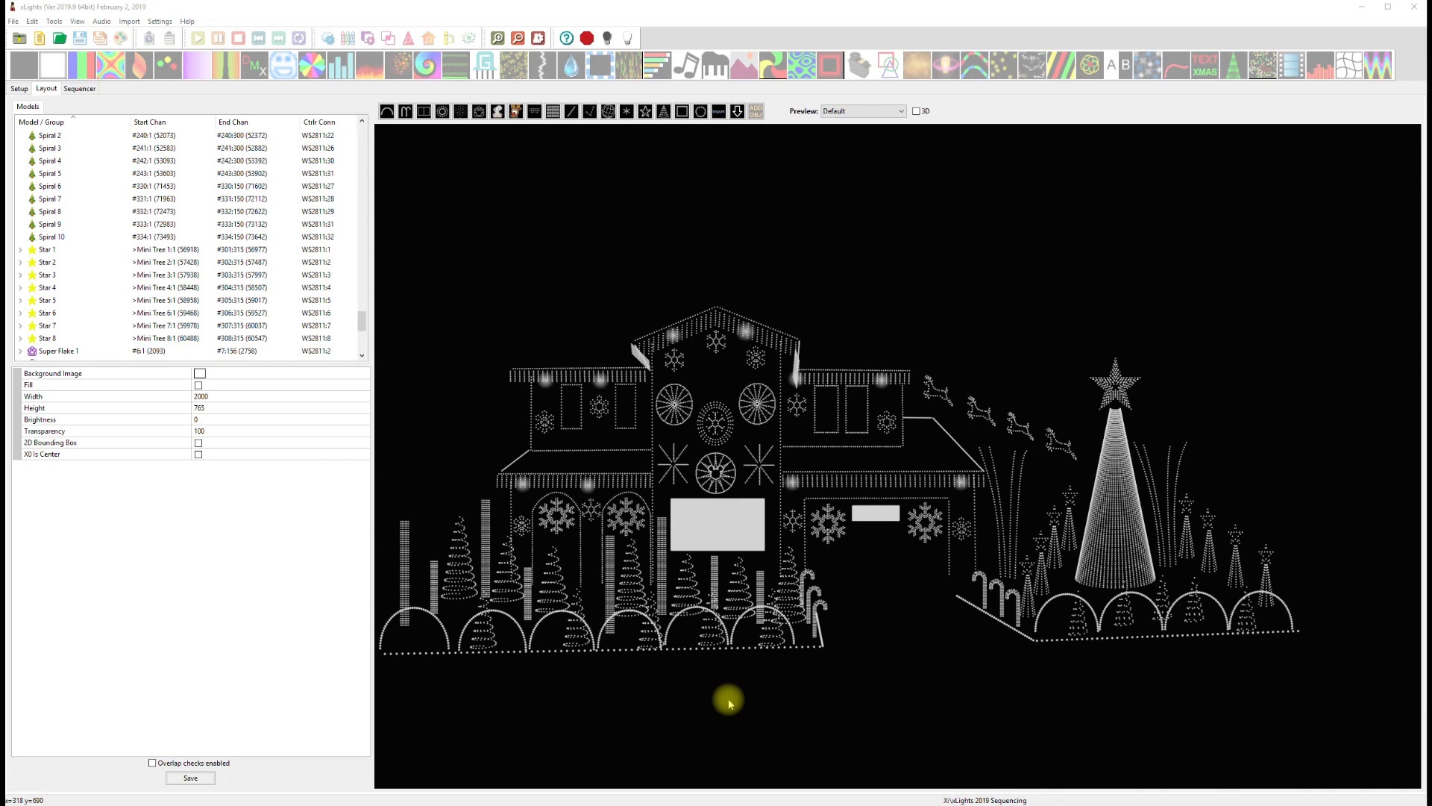
- Duplicate the Super Flake 4 snowflake beside the garage and place the copy in the empty area above the roof
{"action": "left_click", "coordinate": [923, 530]}
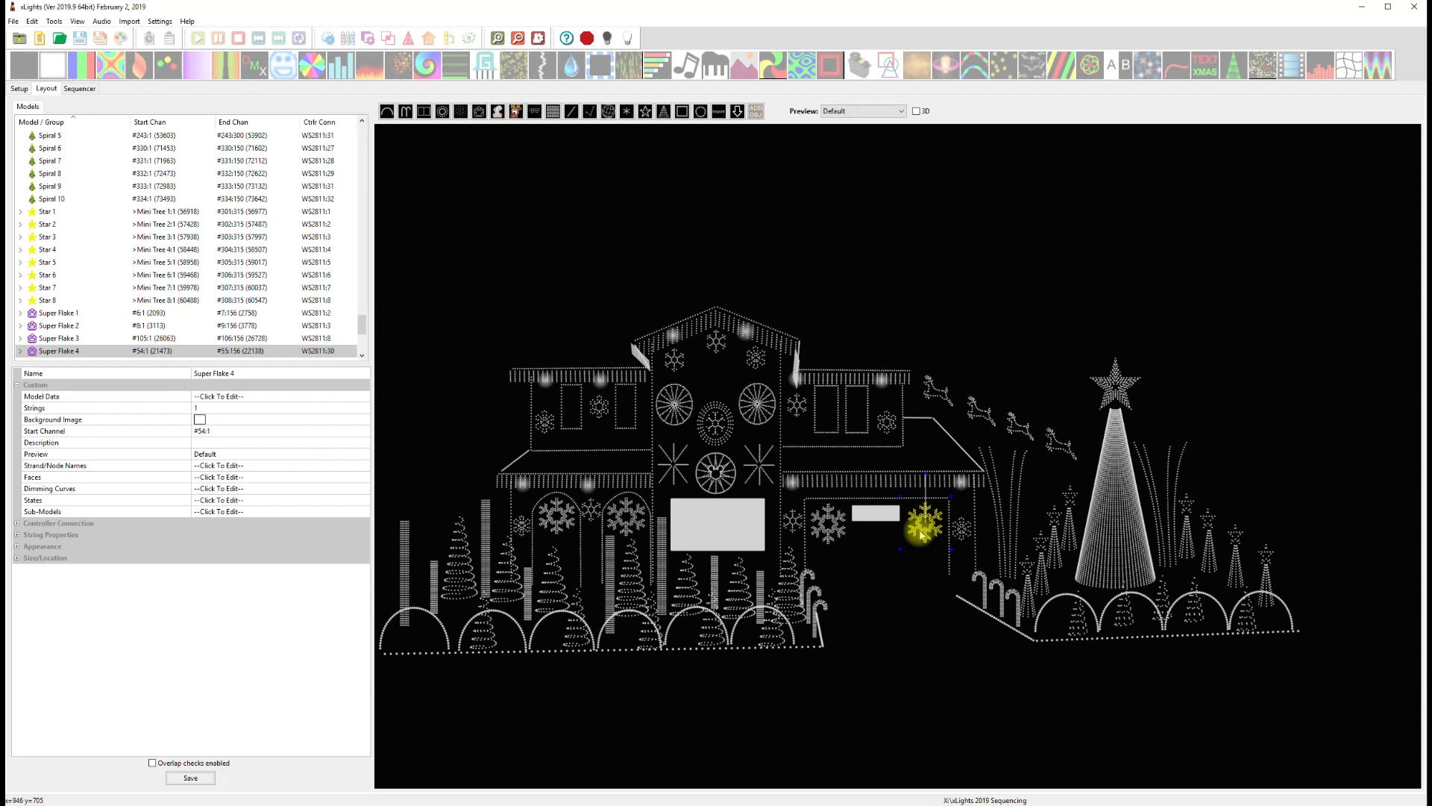
{"action": "key", "text": "ctrl+v"}
{"action": "left_click_drag", "start_coordinate": [923, 534], "coordinate": [924, 323]}
- Examine the copied snowflake's node wiring in an enlarged wiring view, and close it
{"action": "right_click", "coordinate": [931, 318]}
{"action": "left_click", "coordinate": [967, 376]}
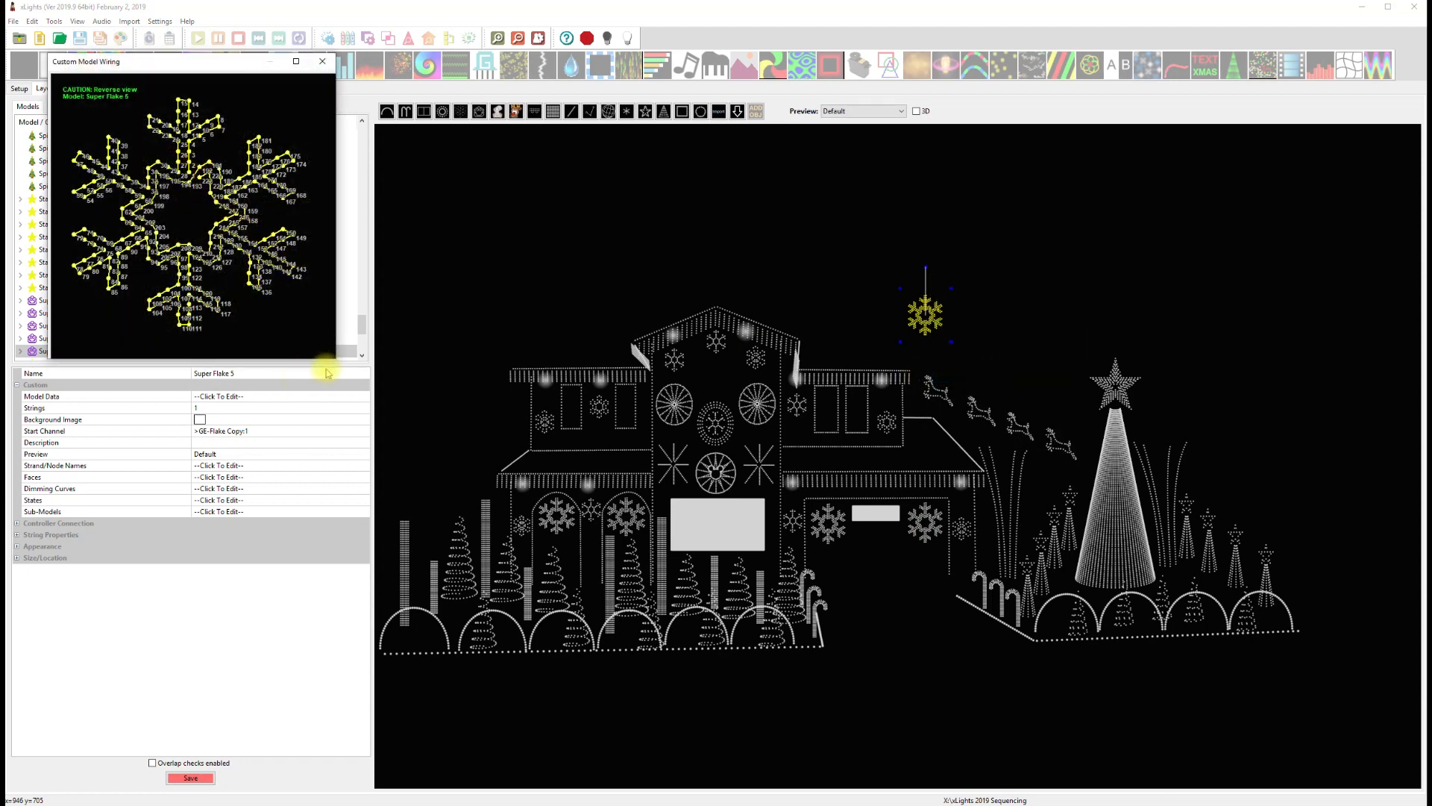
{"action": "left_click_drag", "start_coordinate": [329, 358], "coordinate": [847, 636]}
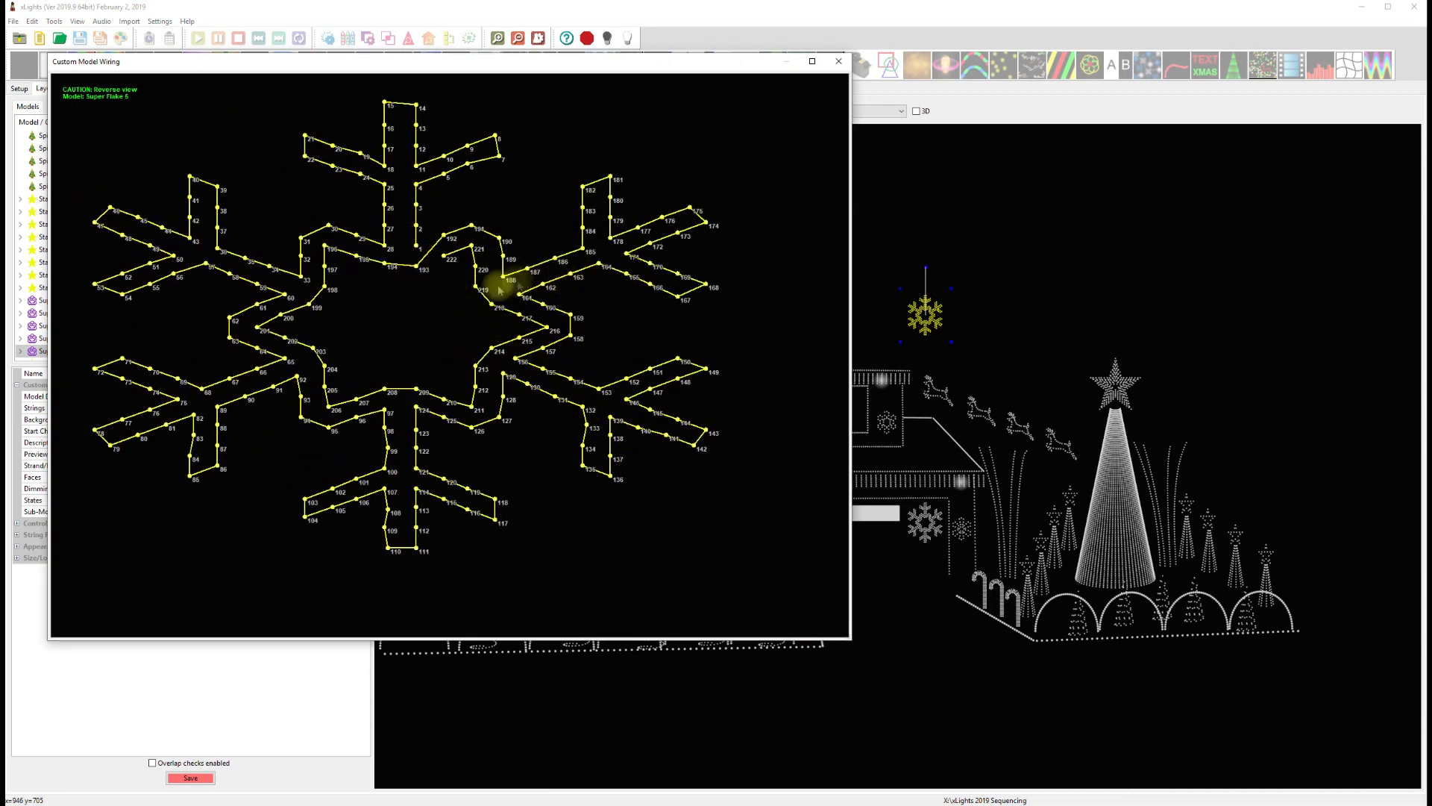
{"action": "left_click", "coordinate": [838, 62]}
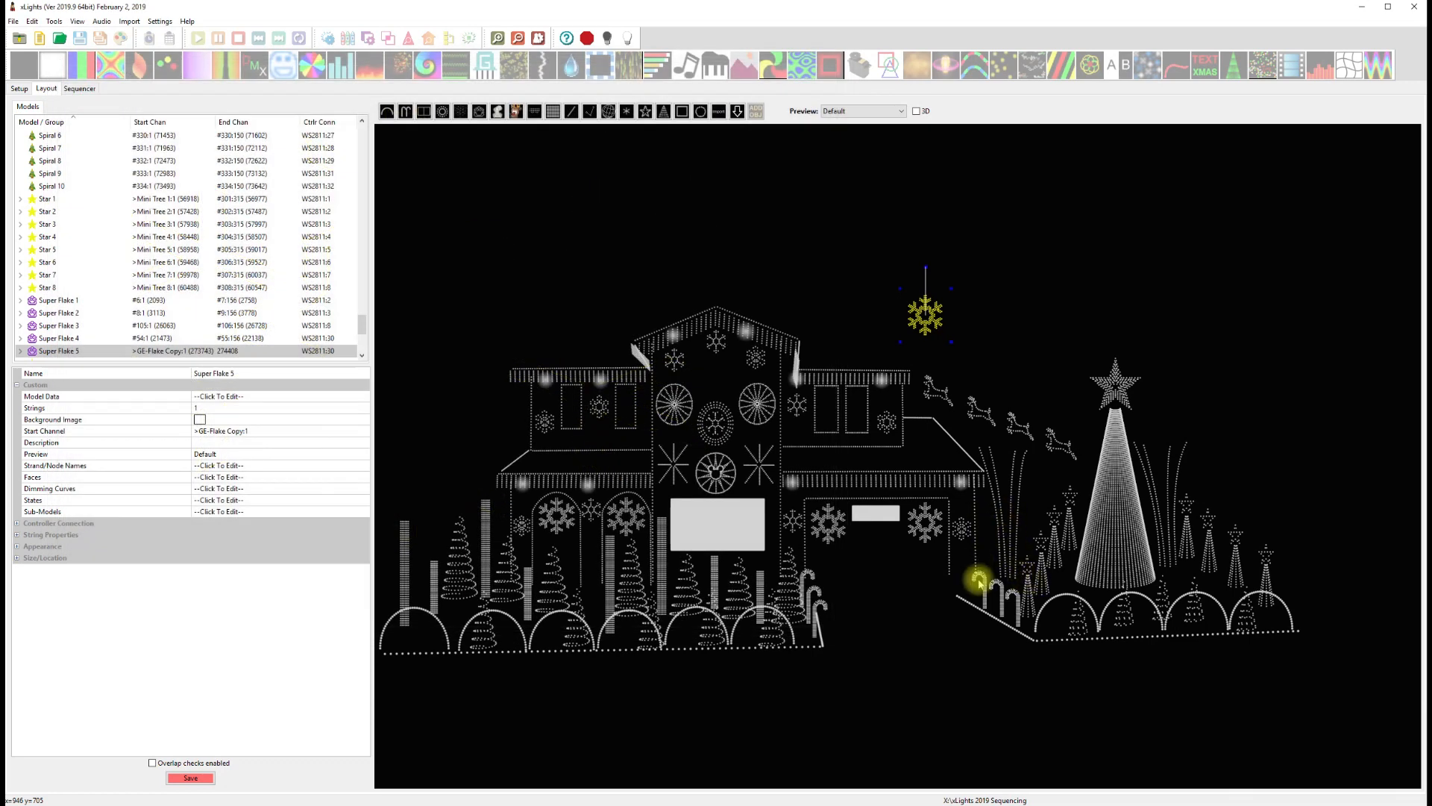
- Check the original Super Flake 4's wiring view for comparison with the copy, and close it
{"action": "left_click", "coordinate": [927, 523]}
{"action": "right_click", "coordinate": [933, 523]}
{"action": "left_click", "coordinate": [989, 577]}
{"action": "left_click", "coordinate": [322, 61]}
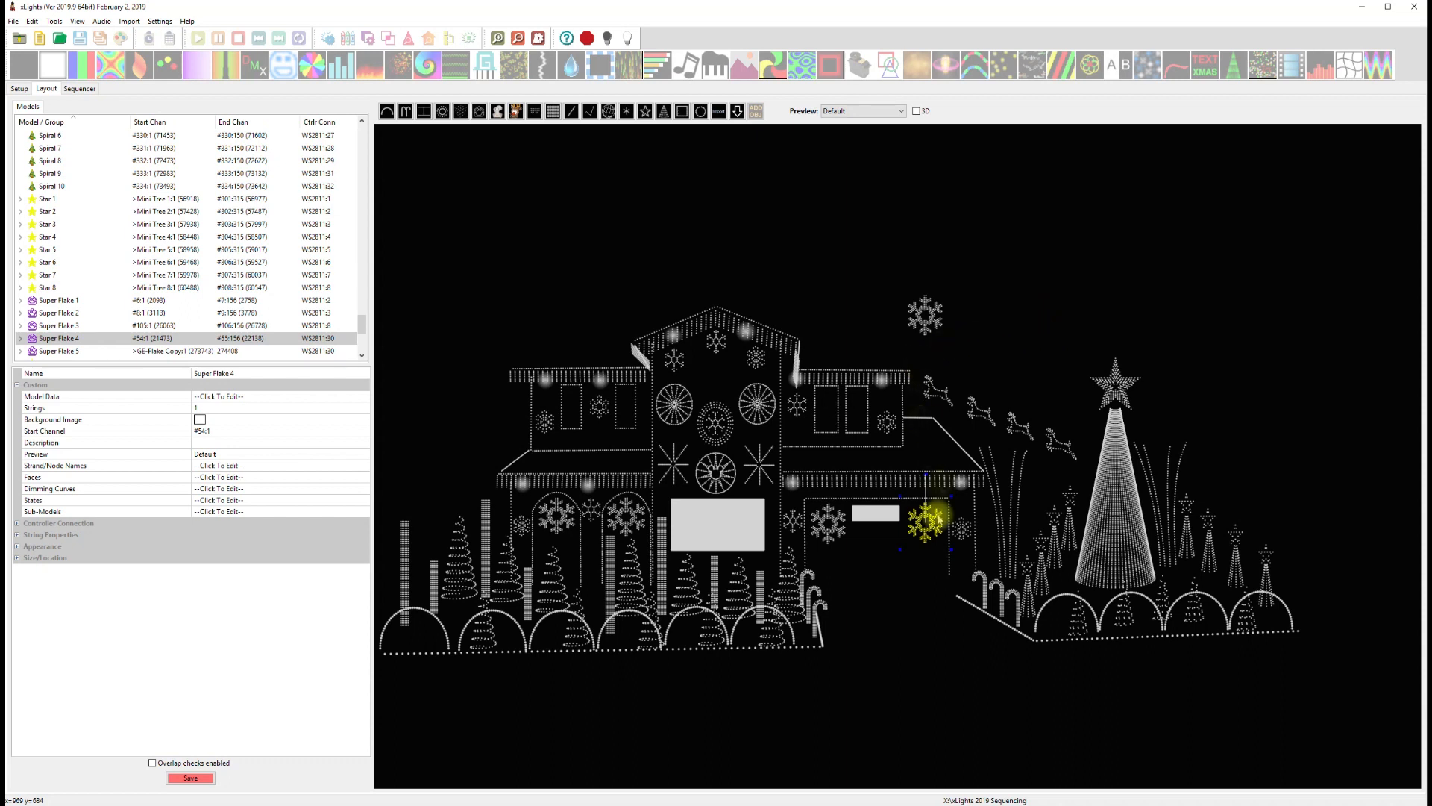
- Nudge the copied Super Flake 5 slightly higher, delete all of its submodels, and save the layout
{"action": "left_click_drag", "start_coordinate": [928, 315], "coordinate": [917, 290]}
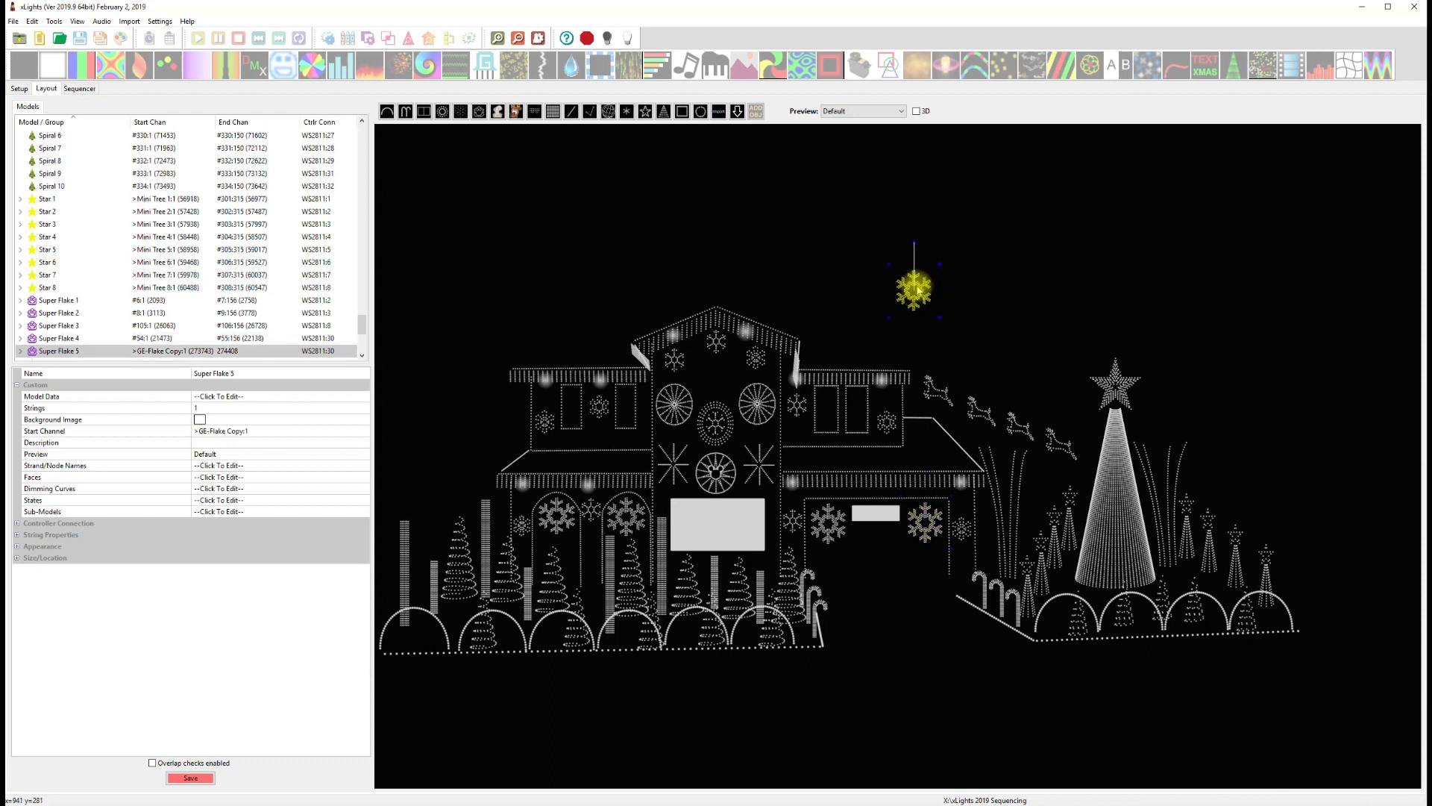
{"action": "left_click", "coordinate": [359, 513]}
{"action": "left_click", "coordinate": [358, 513]}
{"action": "left_click_drag", "start_coordinate": [144, 456], "coordinate": [389, 416]}
{"action": "left_click_drag", "start_coordinate": [736, 625], "coordinate": [969, 722]}
{"action": "left_click", "coordinate": [237, 463]}
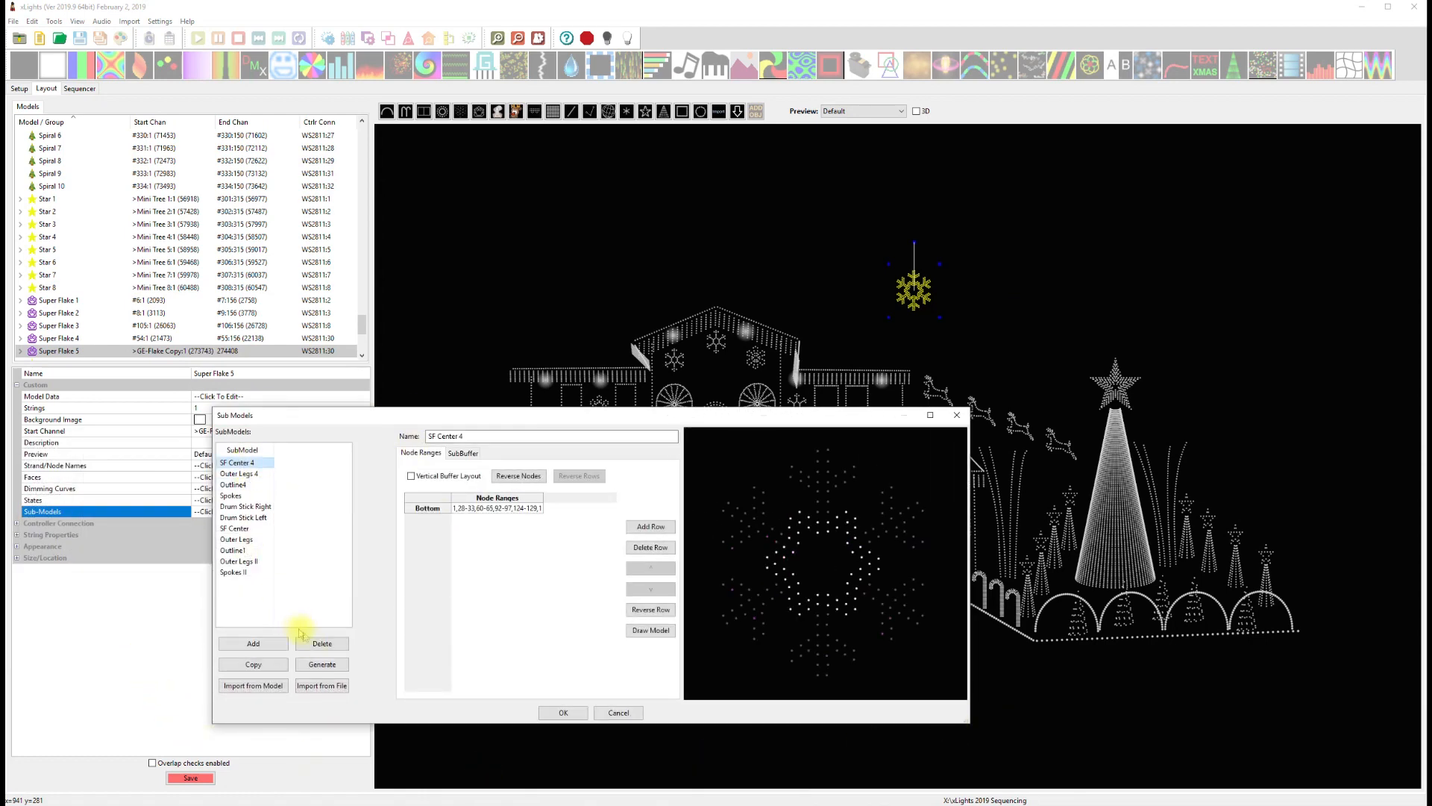
{"action": "left_click", "coordinate": [319, 649]}
{"action": "key", "text": "Return"}
{"action": "key", "text": "Return"}
{"action": "key", "text": "Return"}
{"action": "key", "text": "Return"}
{"action": "key", "text": "Return"}
{"action": "key", "text": "Return"}
{"action": "key", "text": "Return"}
{"action": "key", "text": "Return"}
{"action": "key", "text": "Return"}
{"action": "key", "text": "Return"}
{"action": "key", "text": "Return"}
{"action": "key", "text": "Return"}
{"action": "key", "text": "Return"}
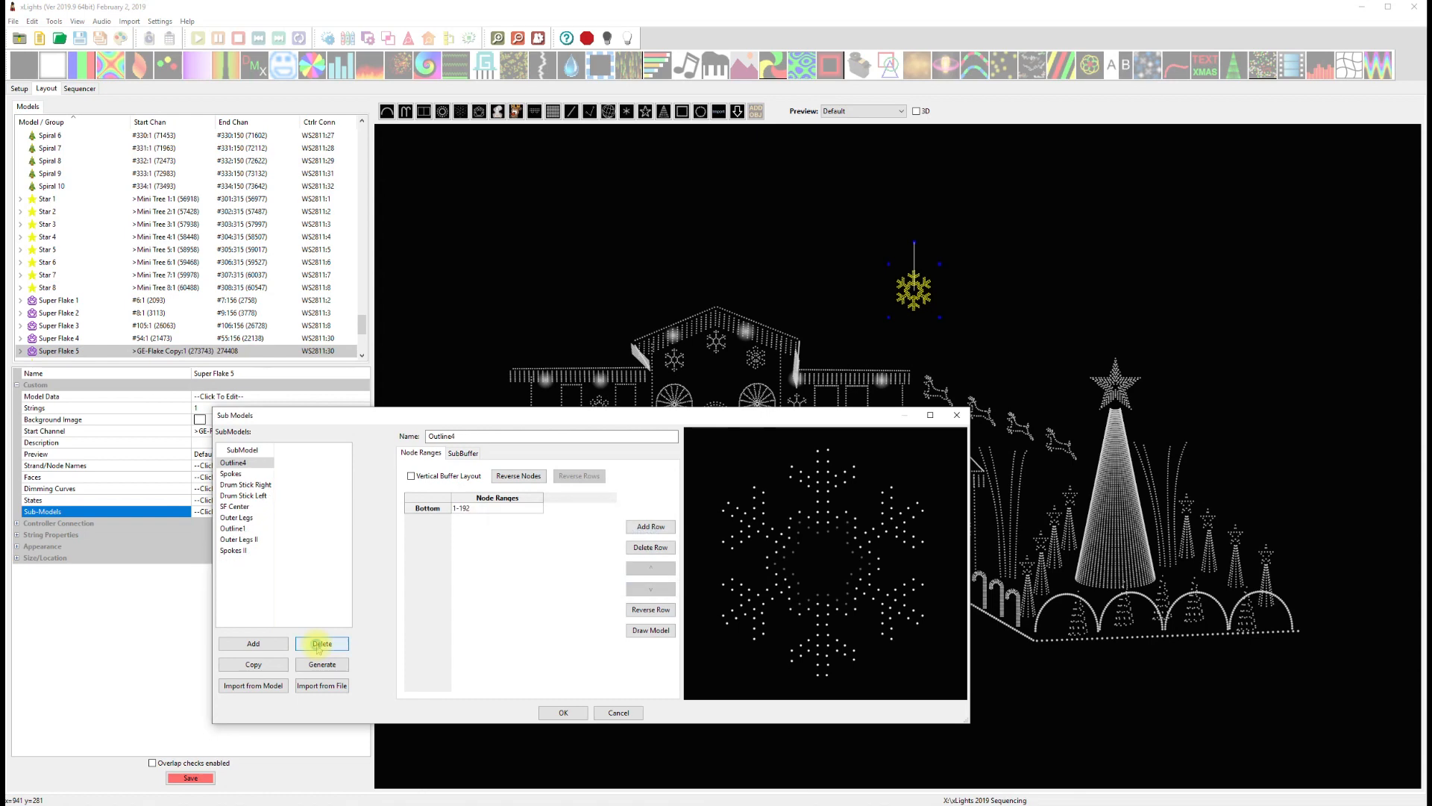
{"action": "key", "text": "Return"}
{"action": "key", "text": "Return"}
{"action": "key", "text": "Return"}
{"action": "key", "text": "Return"}
{"action": "key", "text": "Return"}
{"action": "key", "text": "Return"}
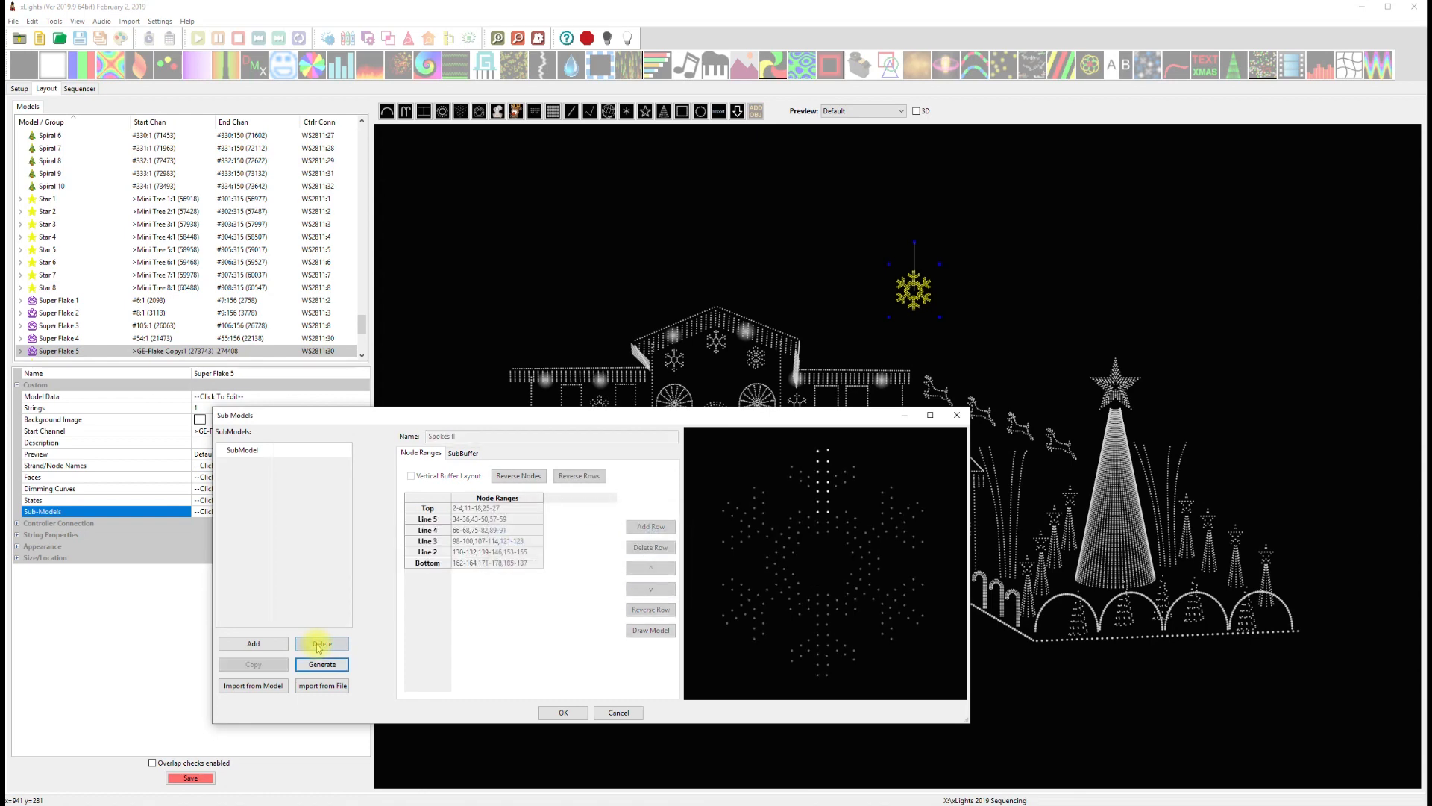
{"action": "left_click", "coordinate": [565, 713]}
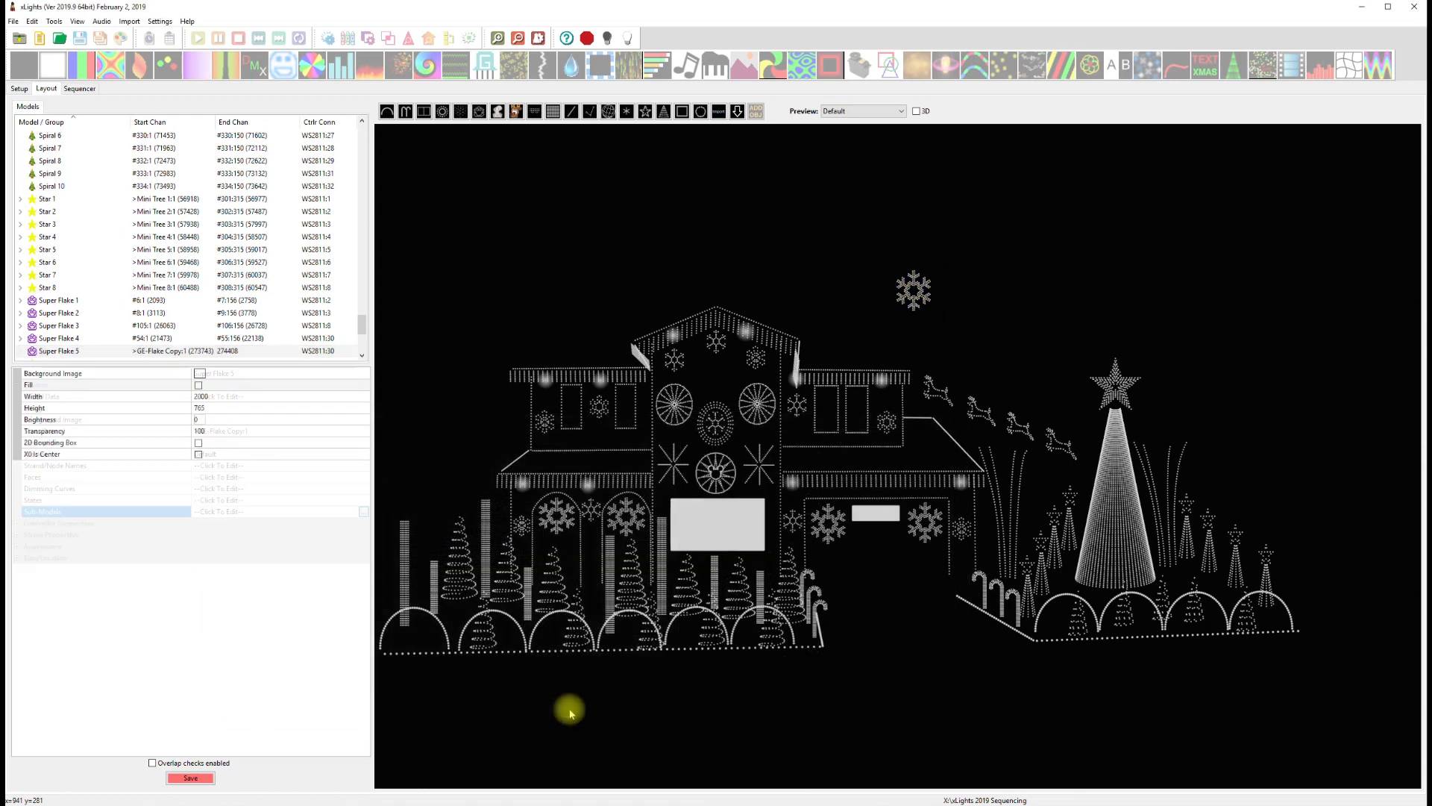
{"action": "left_click", "coordinate": [192, 778]}
- Review Super Flake 4's submodels, including Drum Stick Left, SF Center 4 and Spokes II
{"action": "left_click", "coordinate": [923, 522]}
{"action": "right_click", "coordinate": [921, 521]}
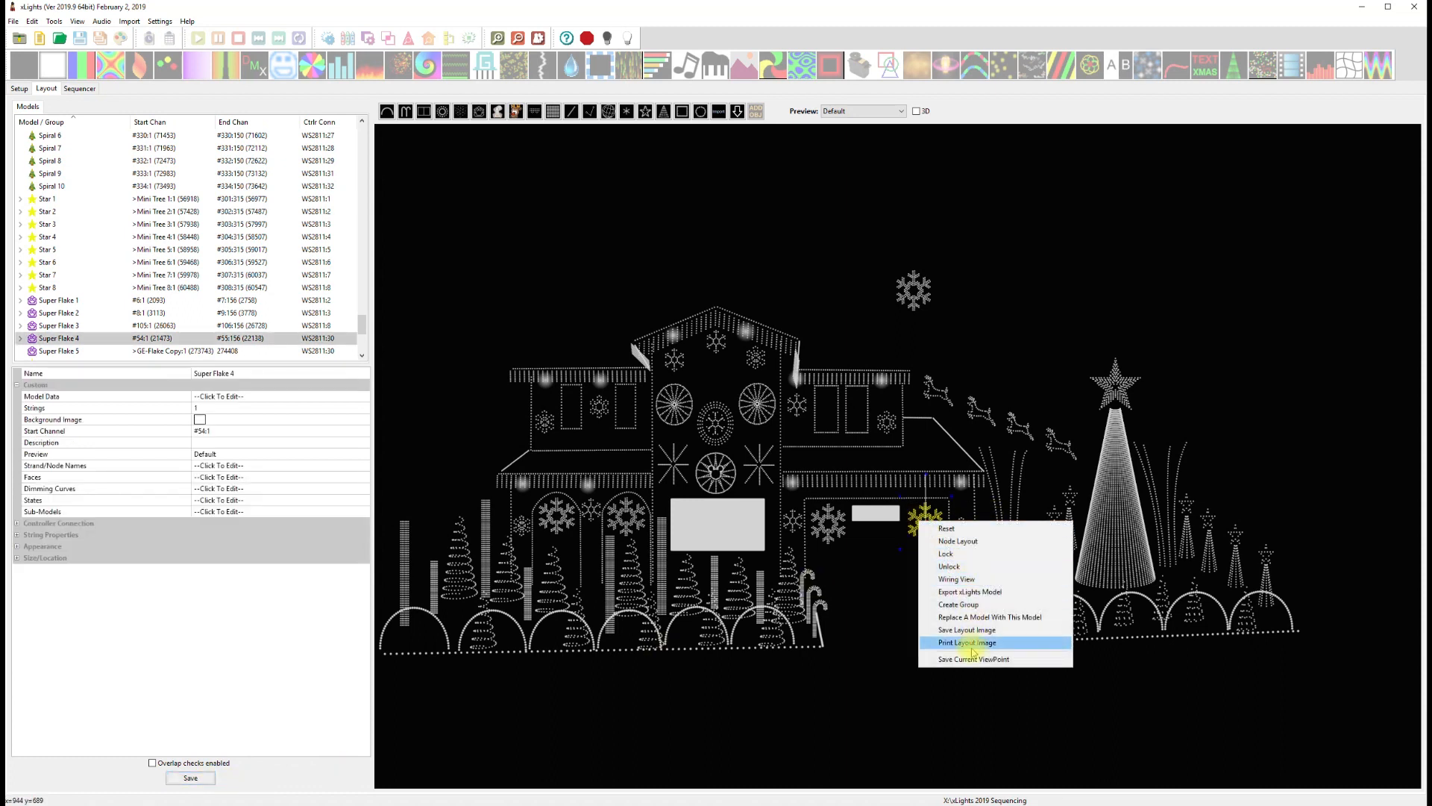
{"action": "left_click", "coordinate": [364, 512]}
{"action": "left_click", "coordinate": [364, 512]}
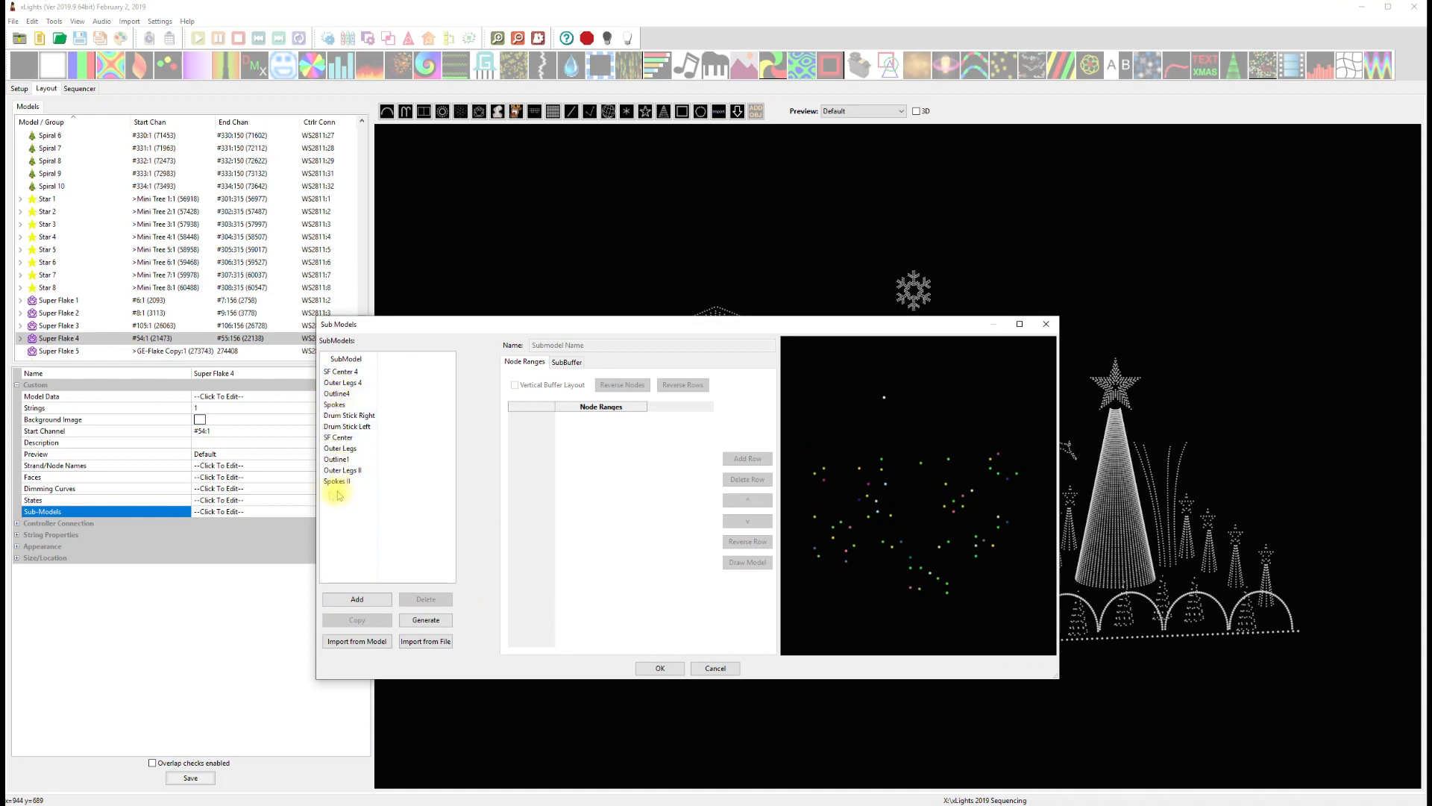
{"action": "left_click", "coordinate": [351, 448]}
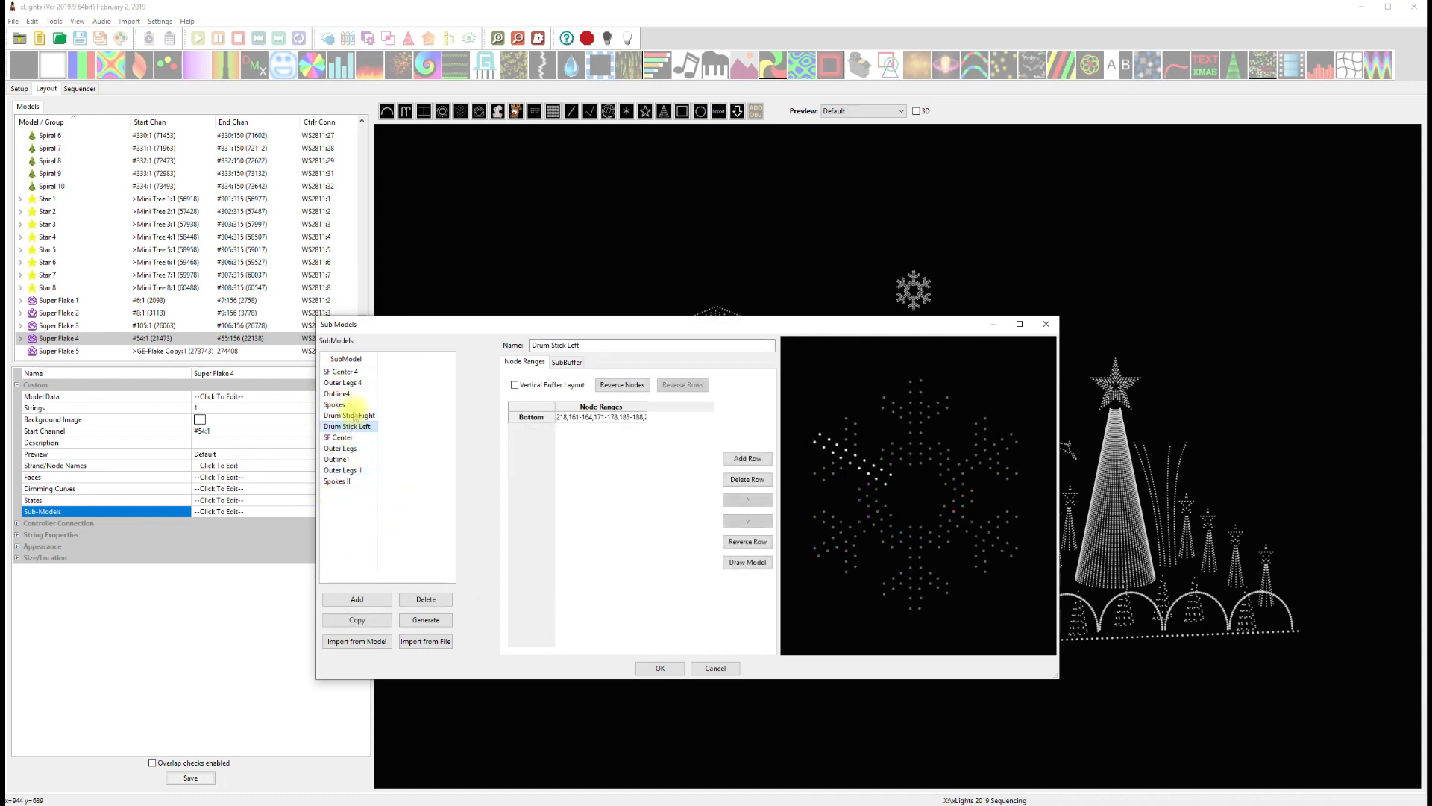
{"action": "left_click", "coordinate": [356, 384]}
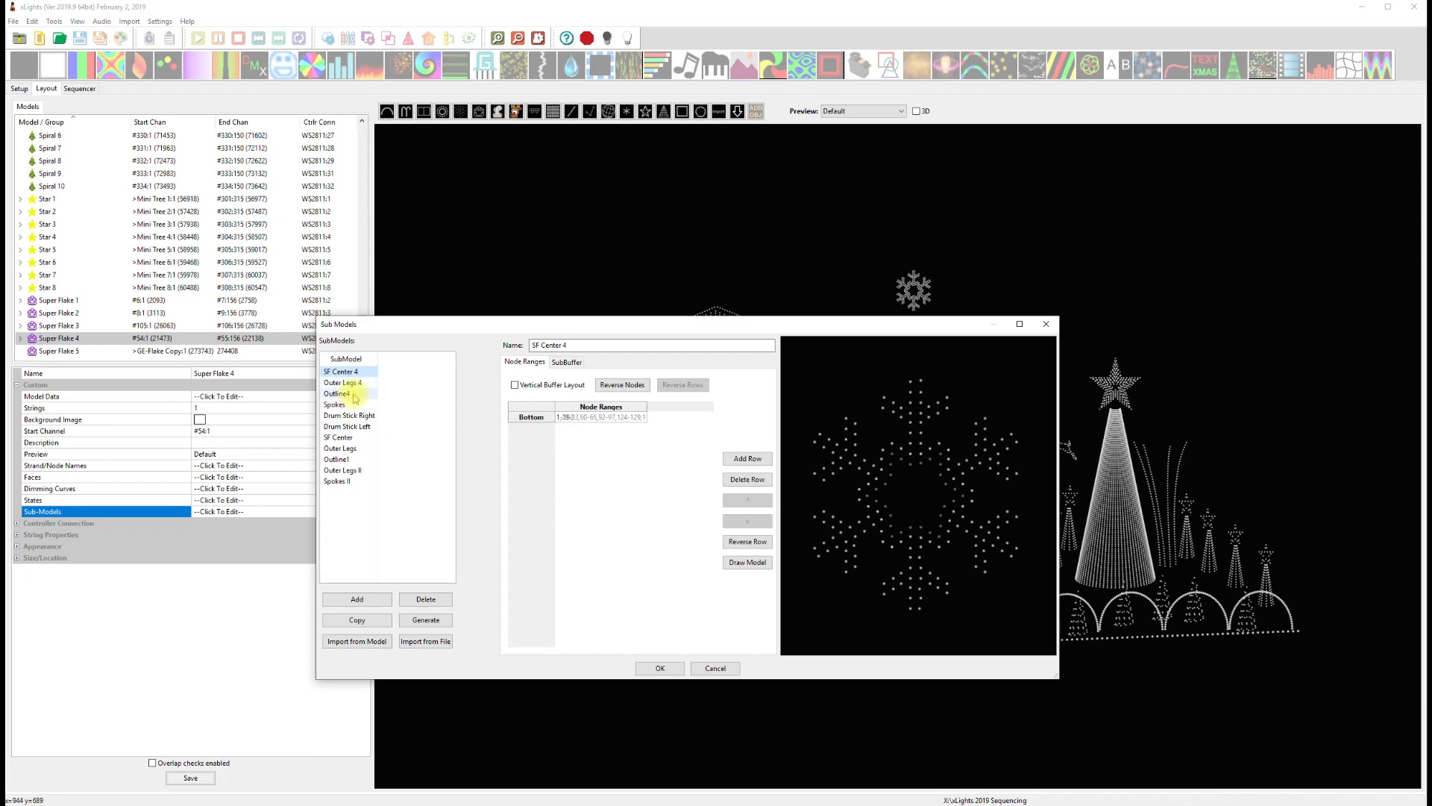
{"action": "left_click", "coordinate": [347, 481]}
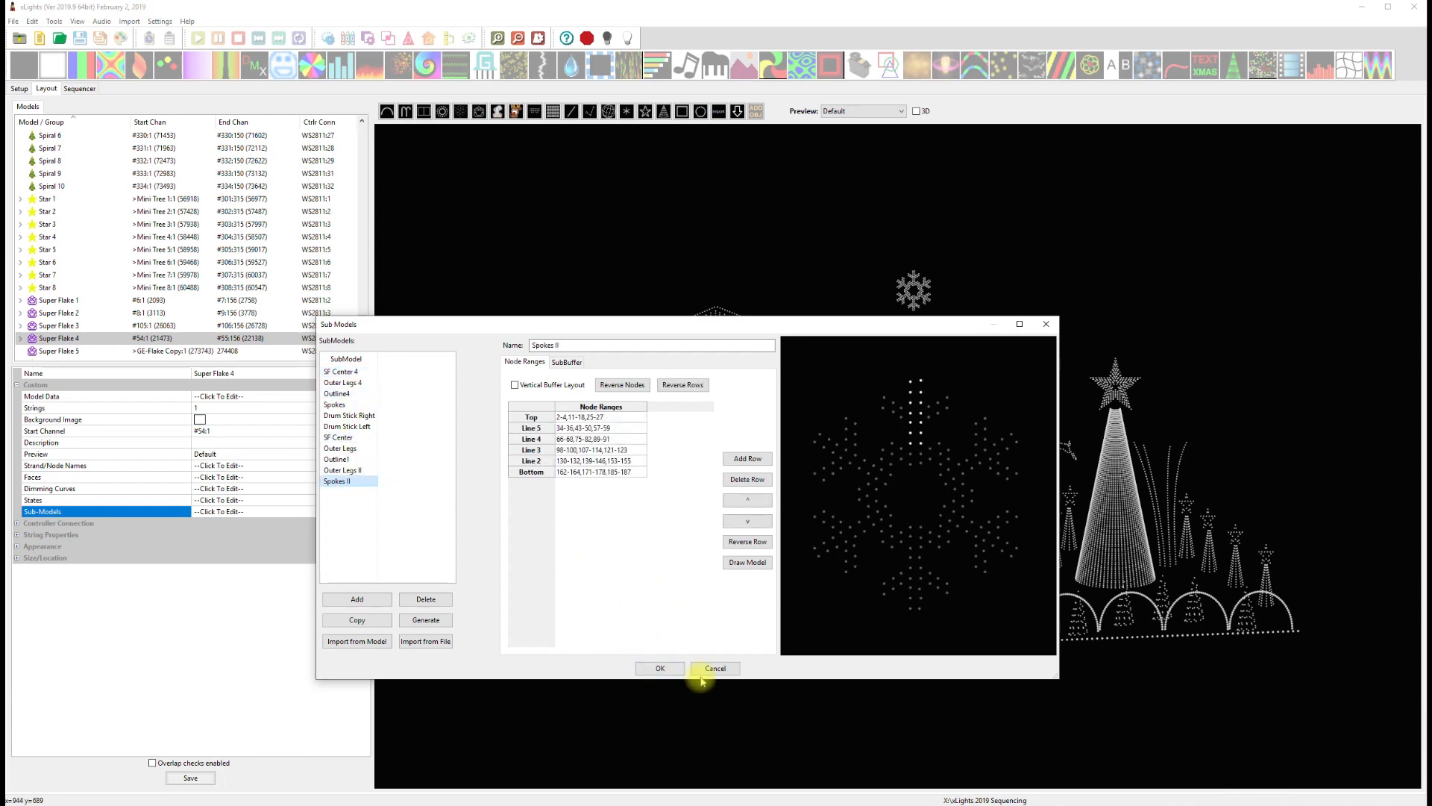
{"action": "left_click", "coordinate": [658, 668]}
- Select the Super Flake 5 snowflake above the house and open its submodels in an enlarged window
{"action": "left_click", "coordinate": [921, 302]}
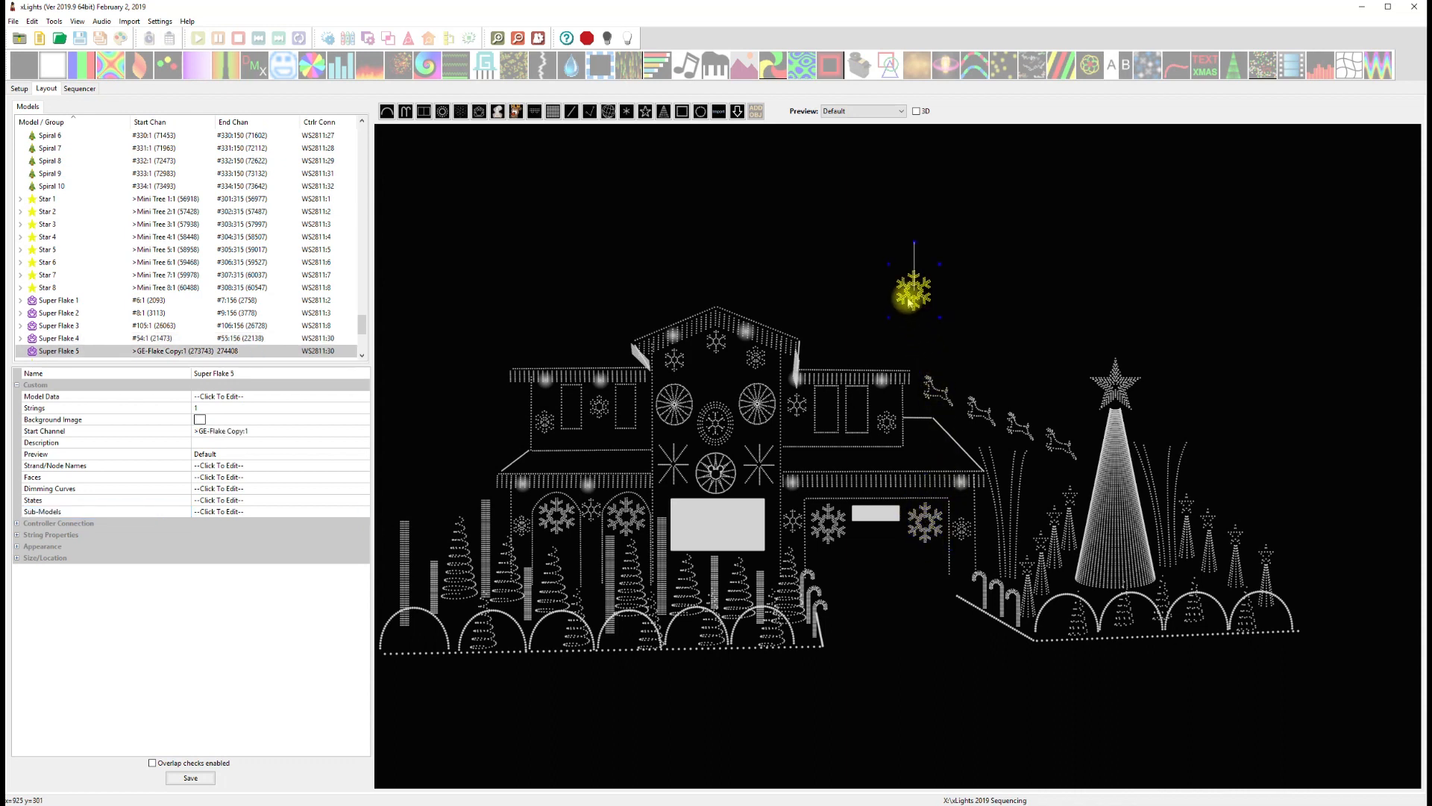
{"action": "left_click", "coordinate": [363, 513]}
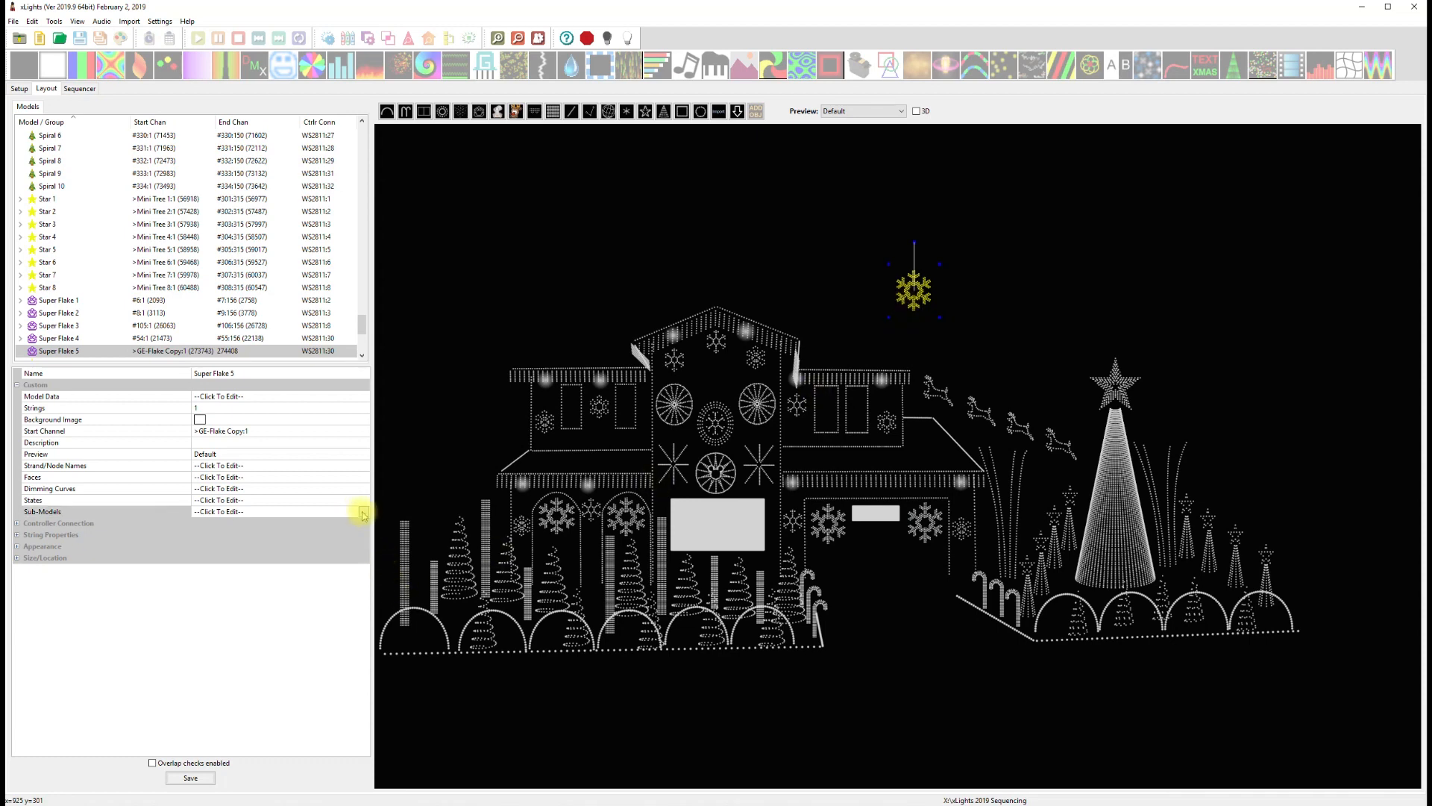
{"action": "left_click_drag", "start_coordinate": [134, 454], "coordinate": [336, 380]}
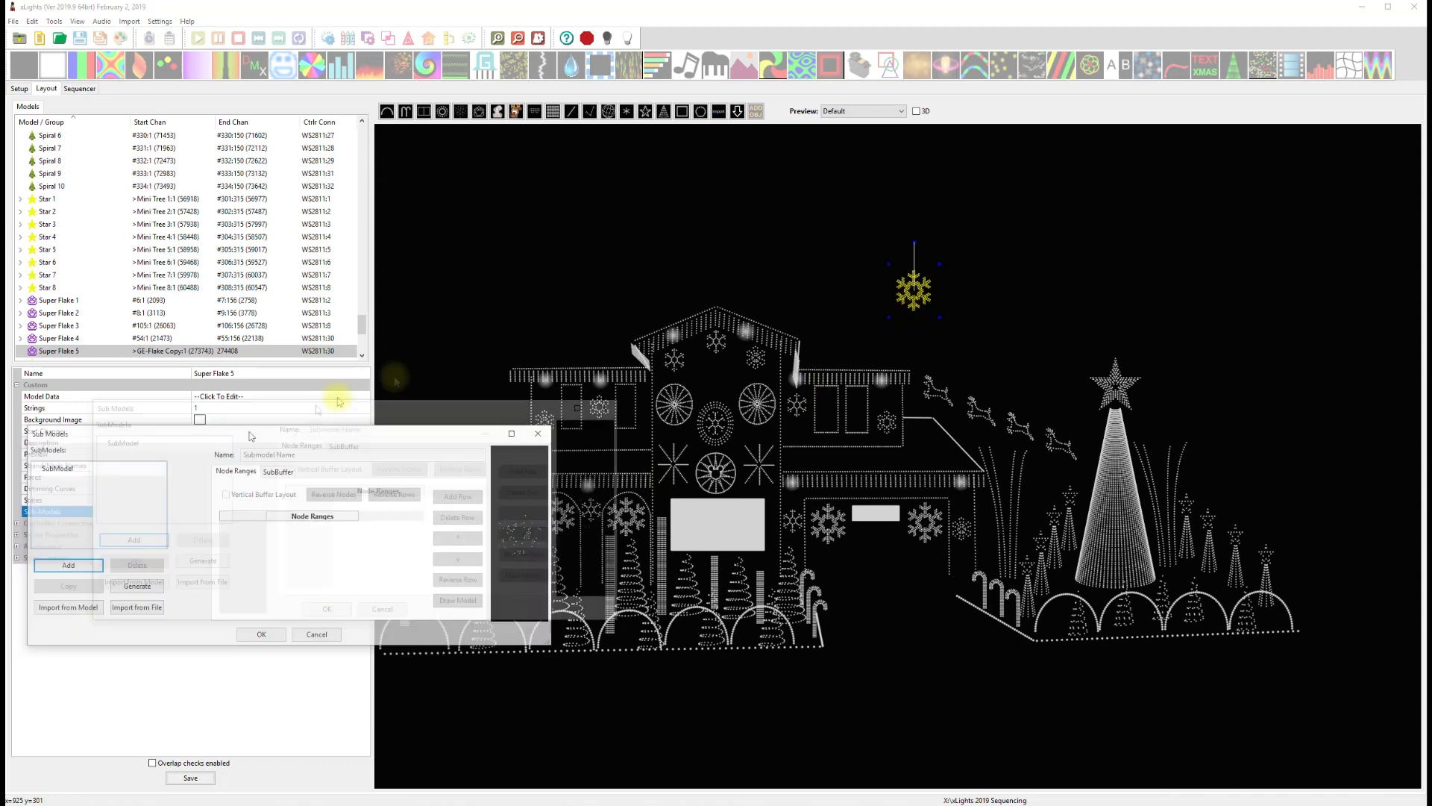
{"action": "left_click_drag", "start_coordinate": [692, 588], "coordinate": [1009, 737]}
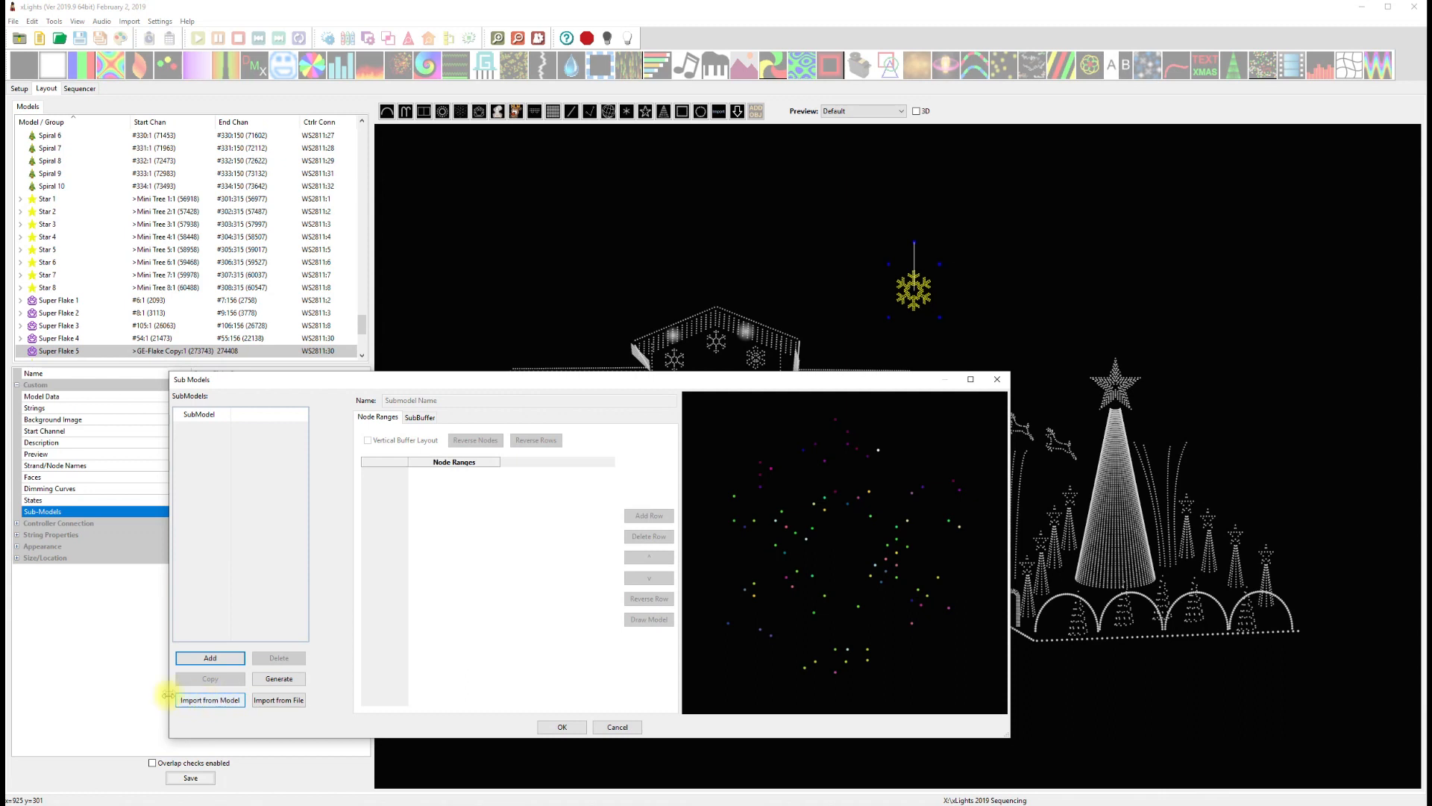
- Import the submodels of the existing Super Flake 1 model into Super Flake 5
{"action": "left_click", "coordinate": [211, 701]}
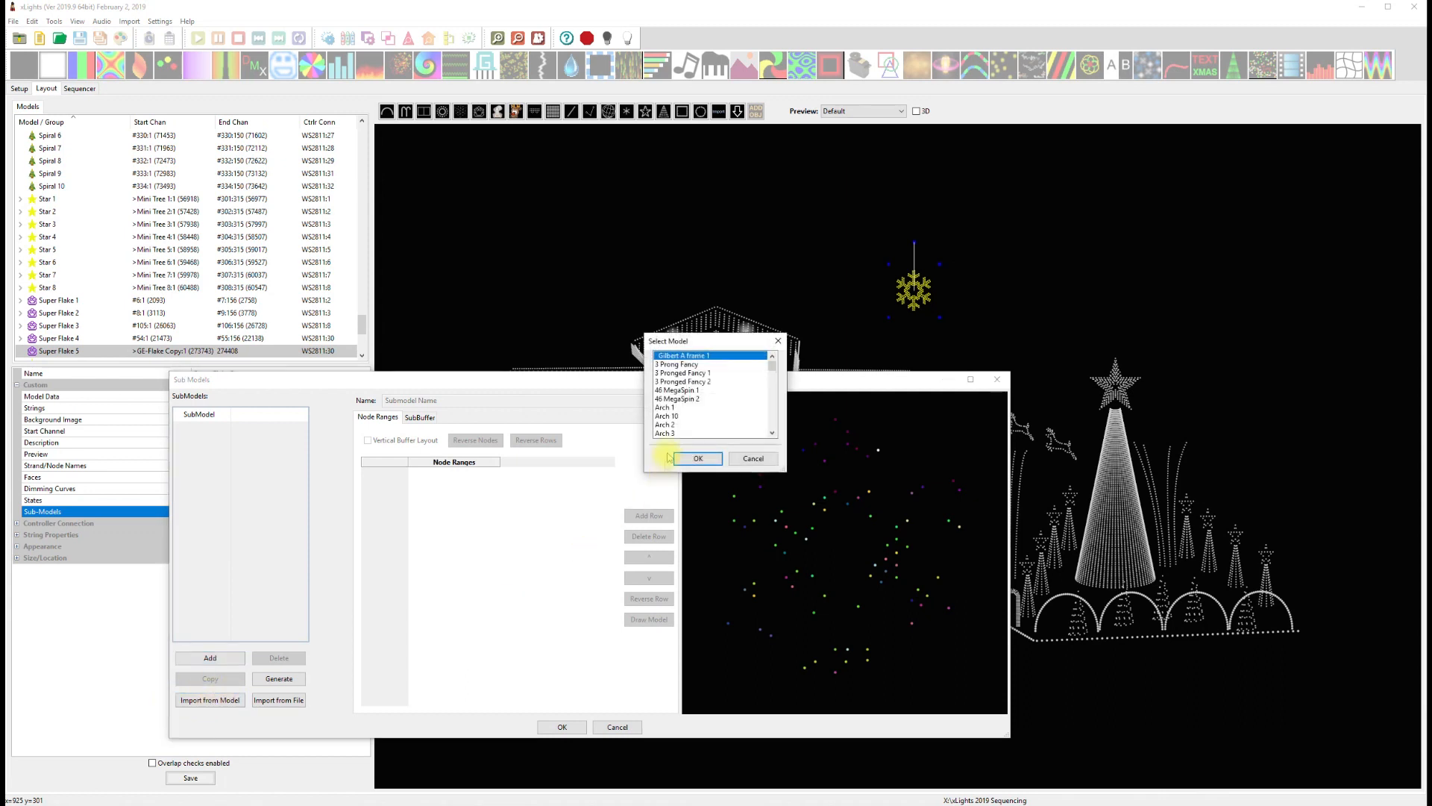
{"action": "scroll", "coordinate": [774, 371], "scroll_direction": "down", "scroll_amount": 10}
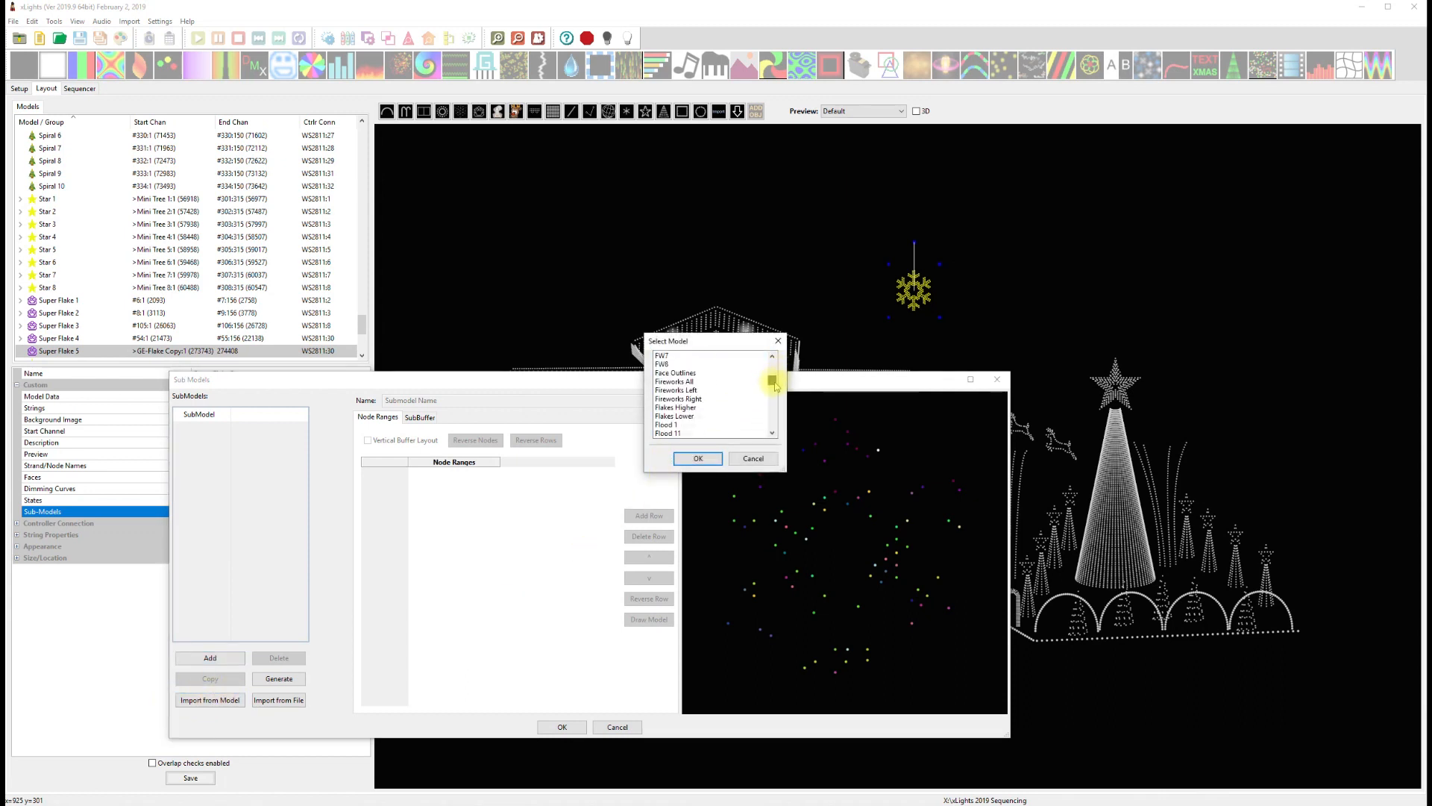
{"action": "scroll", "coordinate": [725, 414], "scroll_direction": "down", "scroll_amount": 10}
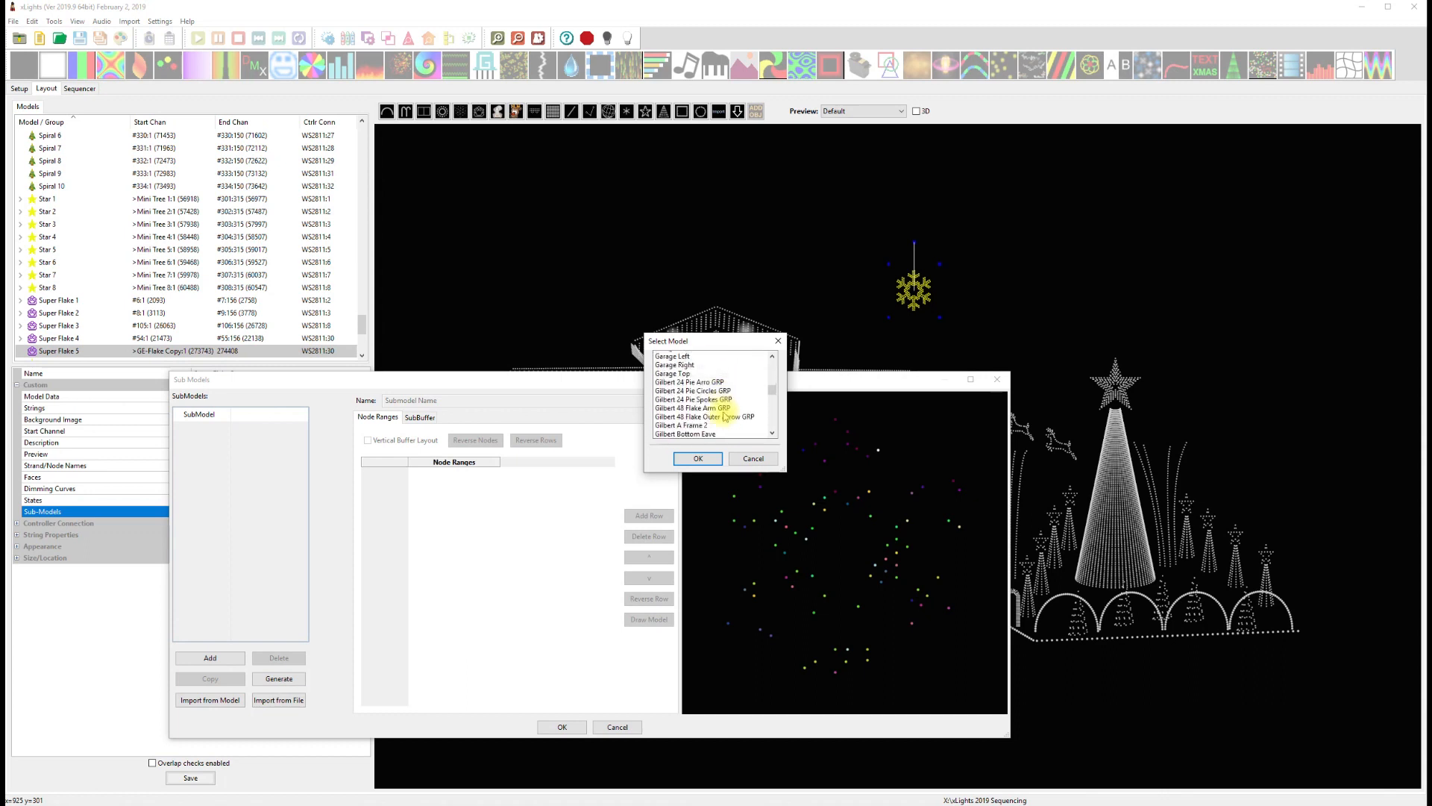
{"action": "scroll", "coordinate": [725, 418], "scroll_direction": "down", "scroll_amount": 5}
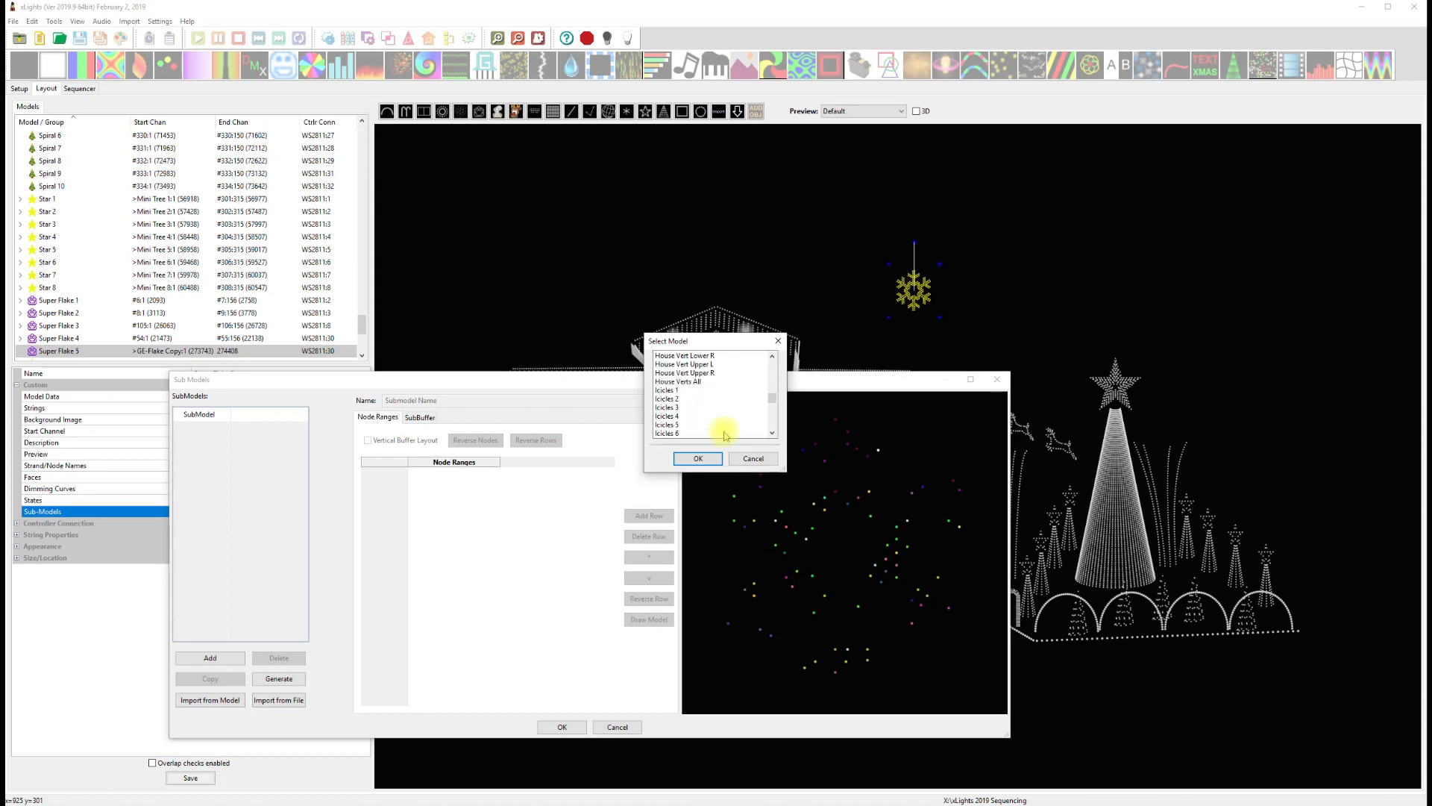
{"action": "scroll", "coordinate": [725, 435], "scroll_direction": "down", "scroll_amount": 10}
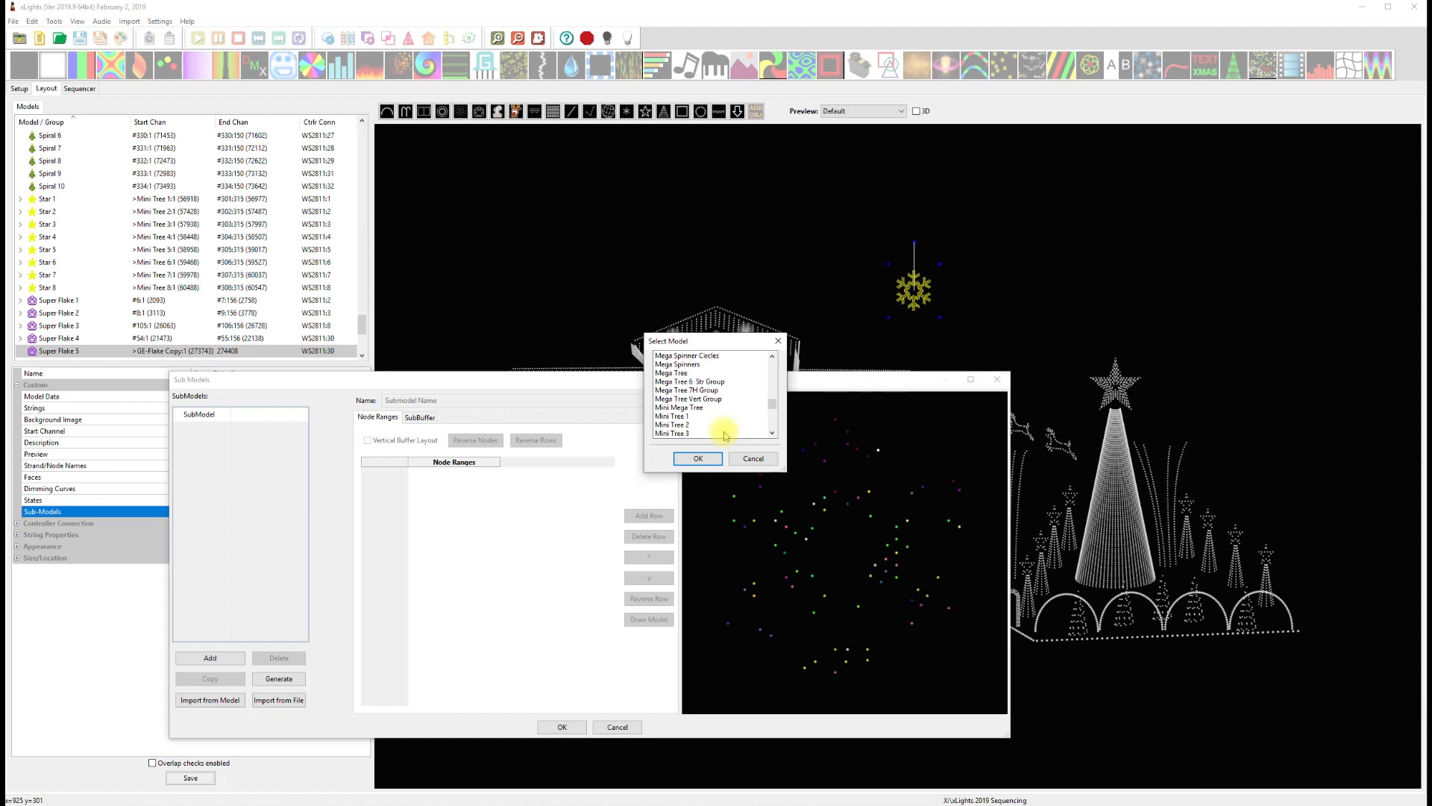
{"action": "scroll", "coordinate": [726, 435], "scroll_direction": "up", "scroll_amount": 5}
{"action": "scroll", "coordinate": [725, 435], "scroll_direction": "down", "scroll_amount": 3}
{"action": "scroll", "coordinate": [755, 424], "scroll_direction": "down", "scroll_amount": 12}
{"action": "scroll", "coordinate": [750, 429], "scroll_direction": "down", "scroll_amount": 5}
{"action": "scroll", "coordinate": [750, 430], "scroll_direction": "down", "scroll_amount": 10}
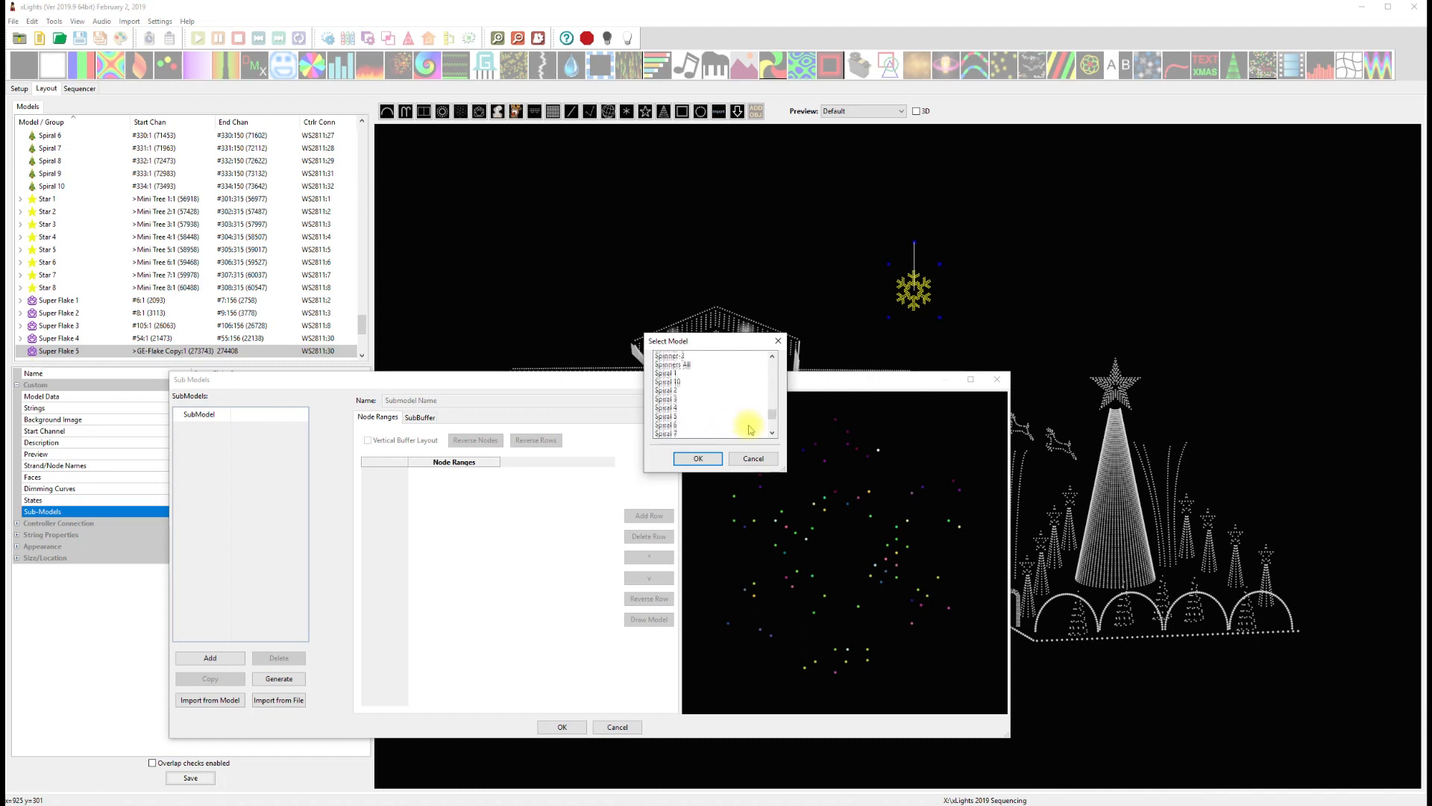
{"action": "scroll", "coordinate": [724, 411], "scroll_direction": "up", "scroll_amount": 1}
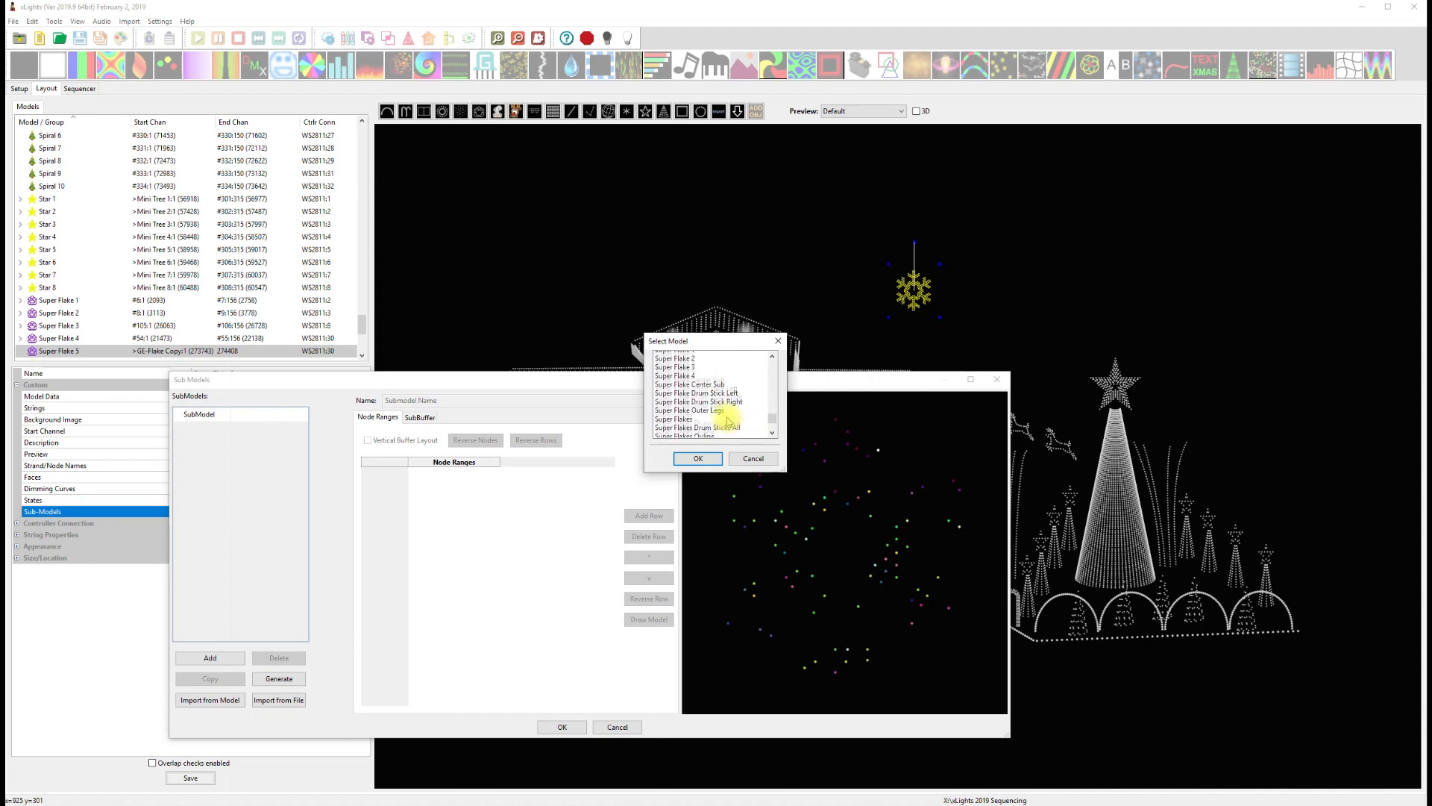
{"action": "left_click", "coordinate": [684, 365]}
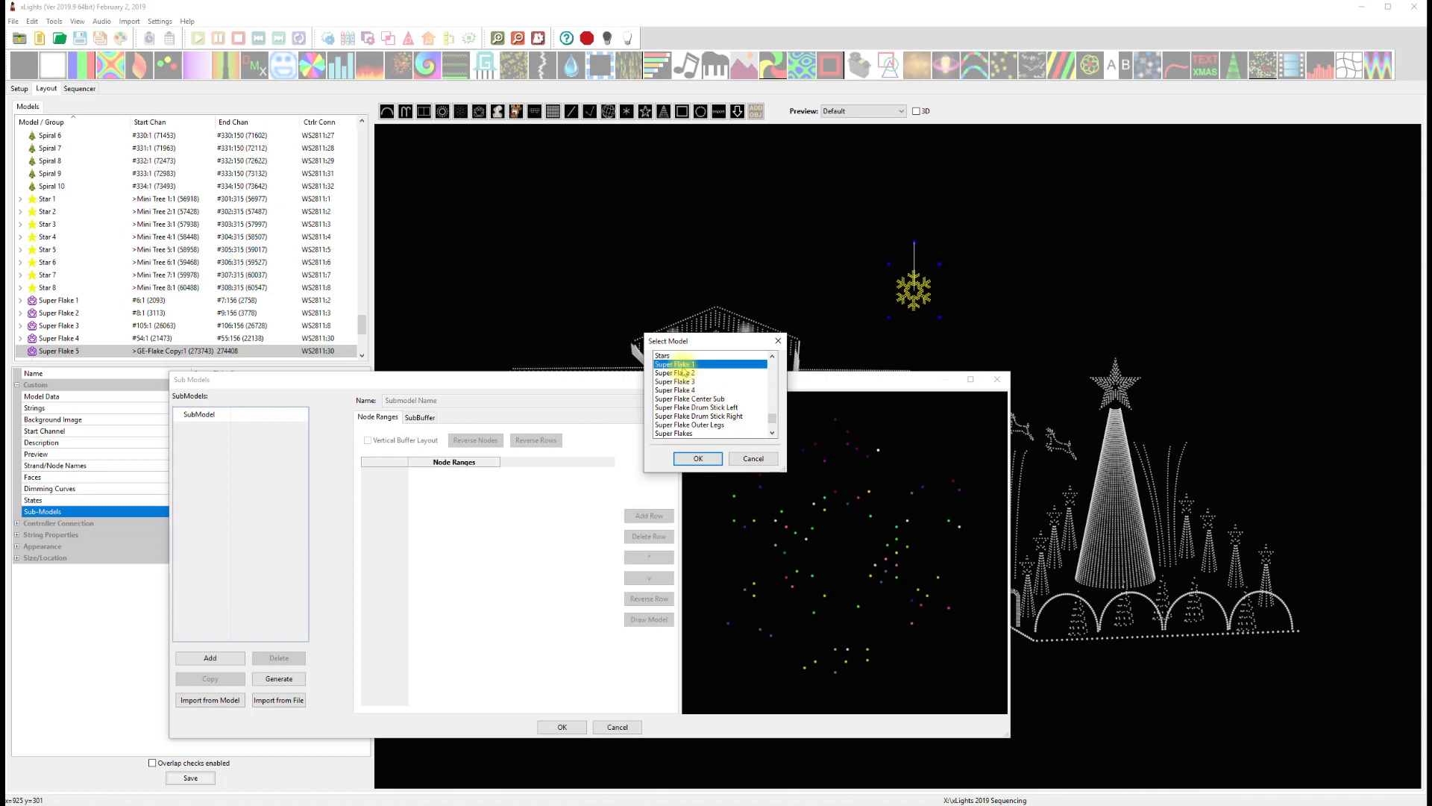
{"action": "left_click", "coordinate": [698, 459]}
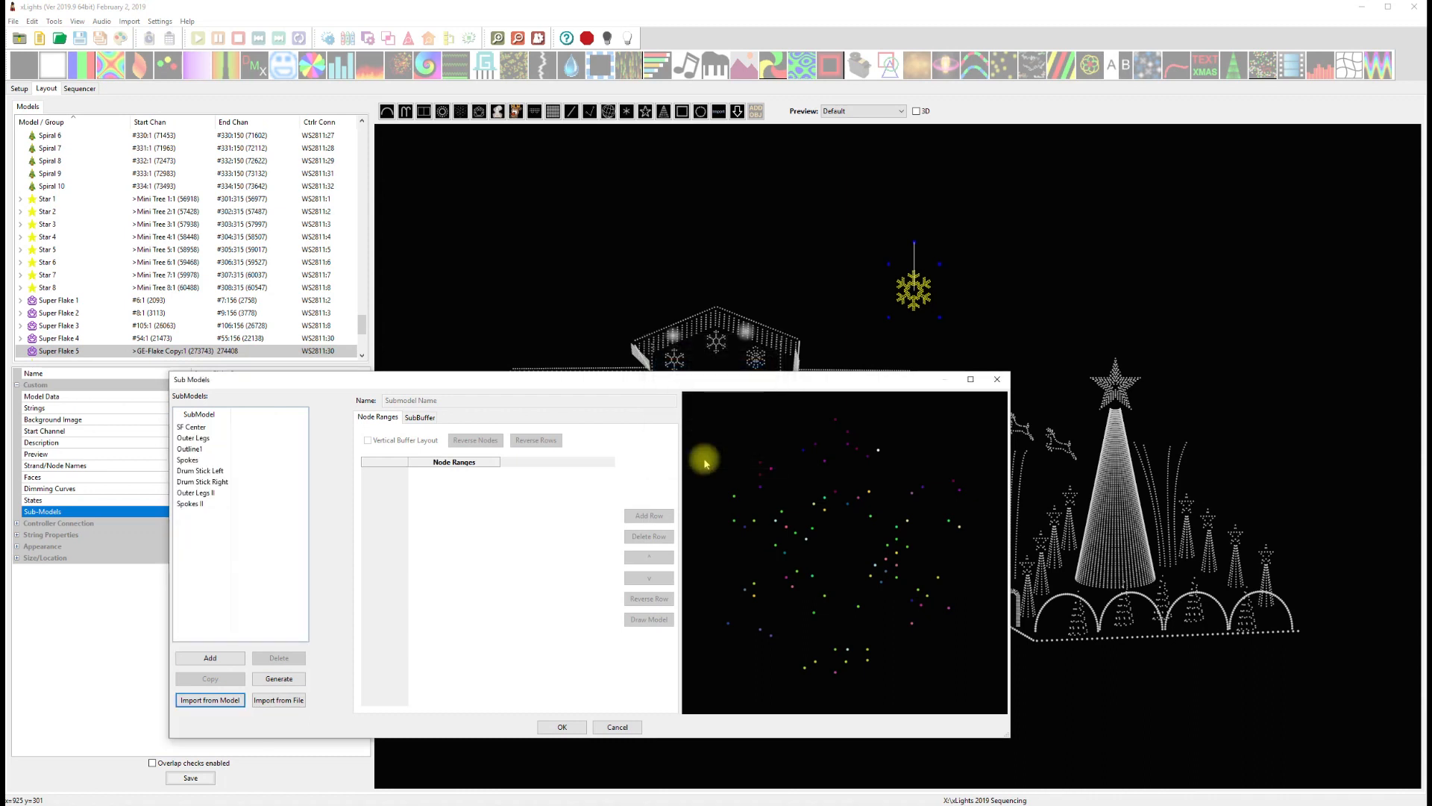
- Check the imported submodels from SF Center through Spokes II in the preview, and accept them for Super Flake 5
{"action": "left_click", "coordinate": [203, 429]}
{"action": "left_click", "coordinate": [202, 438]}
{"action": "left_click", "coordinate": [200, 459]}
{"action": "left_click", "coordinate": [198, 471]}
{"action": "left_click", "coordinate": [199, 482]}
{"action": "left_click", "coordinate": [195, 493]}
{"action": "left_click", "coordinate": [192, 504]}
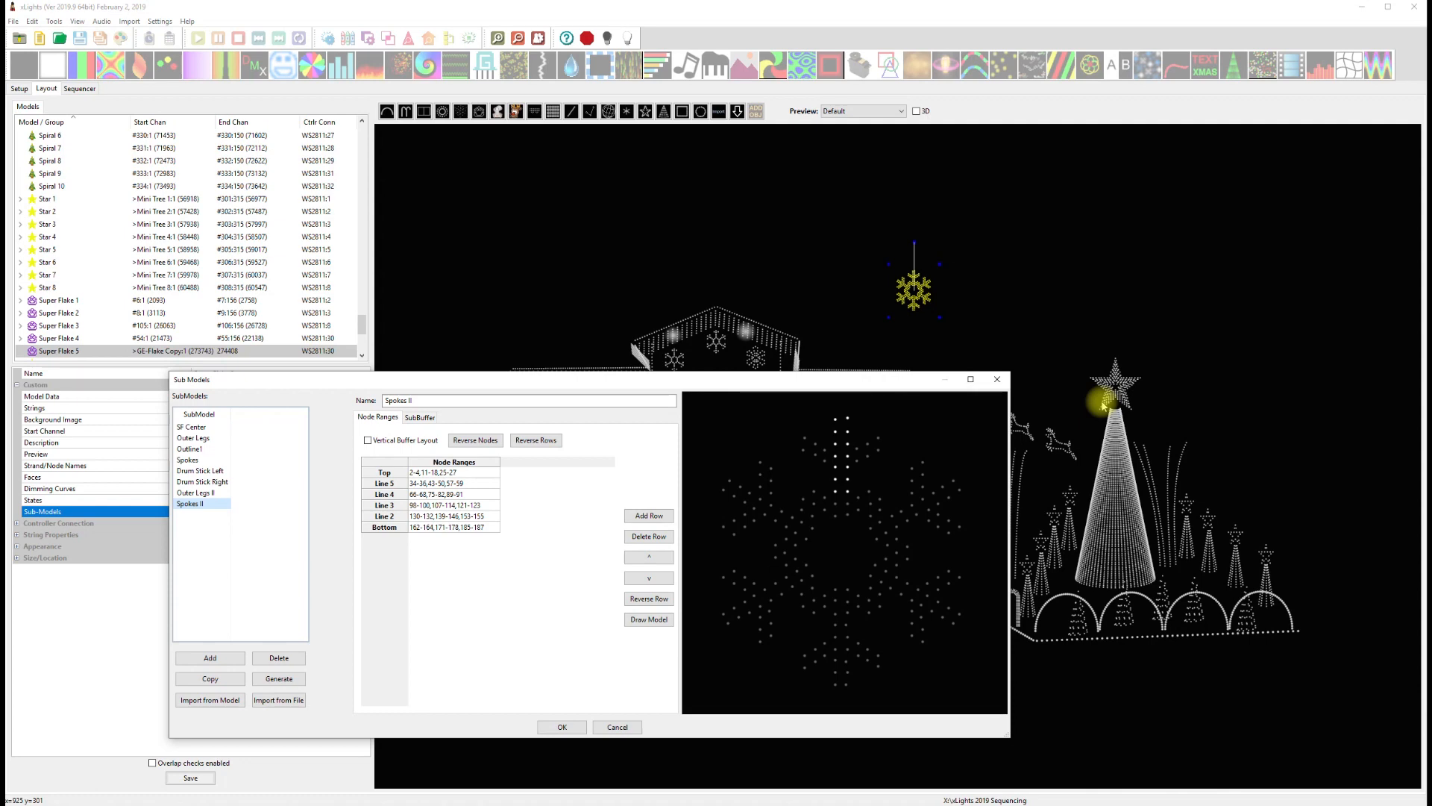
{"action": "left_click_drag", "start_coordinate": [777, 382], "coordinate": [761, 432]}
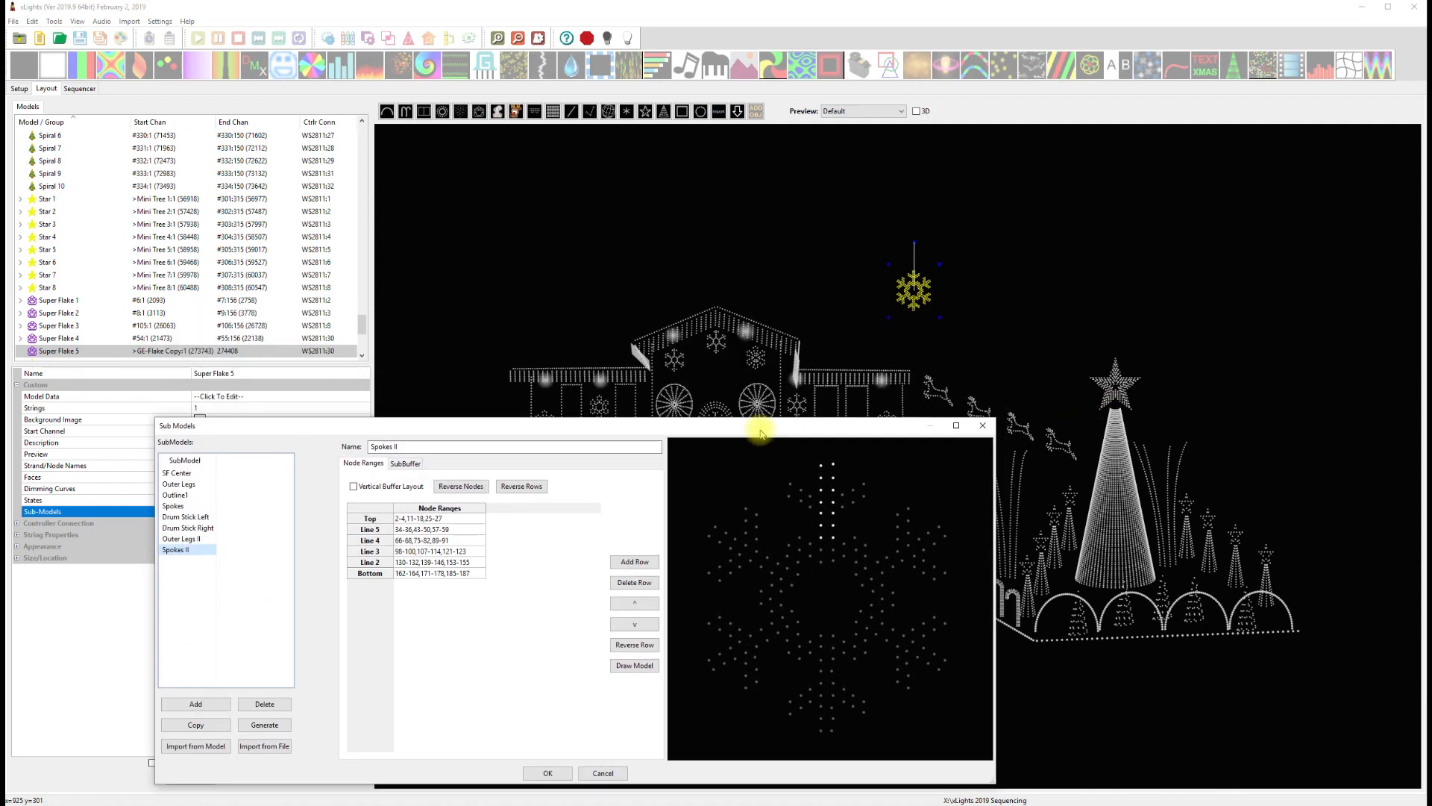
{"action": "left_click_drag", "start_coordinate": [841, 427], "coordinate": [916, 399]}
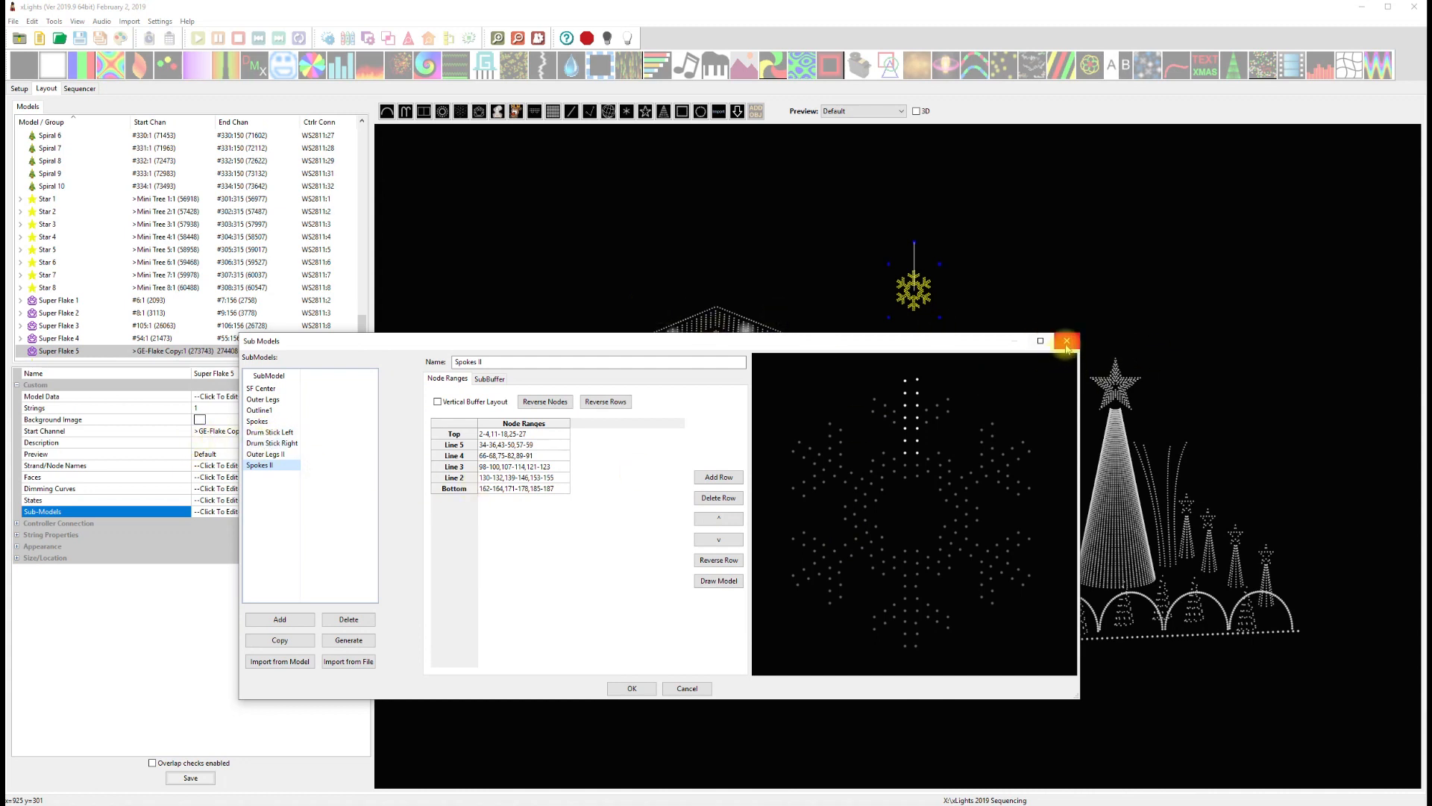
{"action": "left_click", "coordinate": [651, 685]}
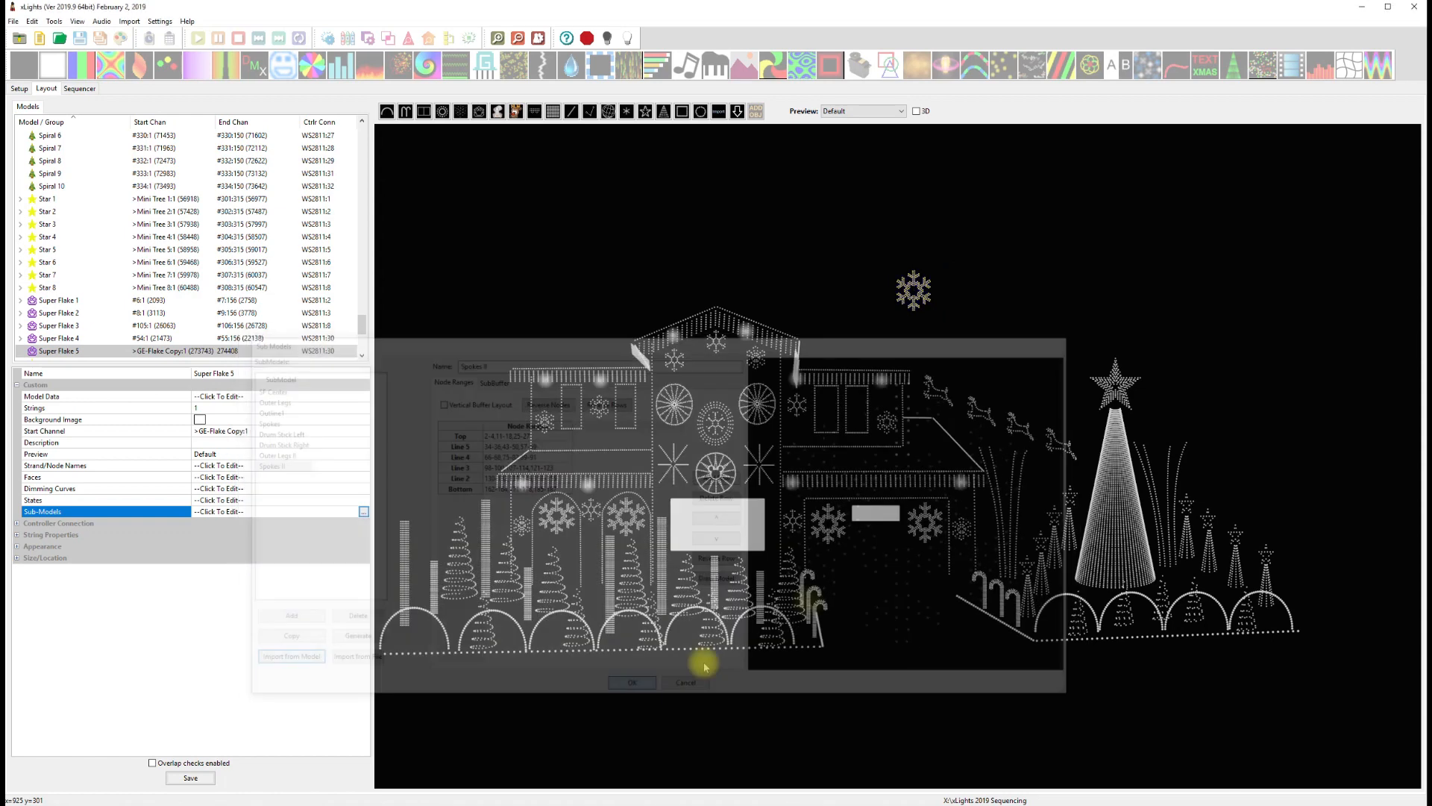
- Delete Super Flake 5 and insert Boscoyo Studio's downloadable 46" Living Light Show Snowflake above the house
{"action": "left_click", "coordinate": [914, 299]}
{"action": "key", "text": "Delete"}
{"action": "left_click", "coordinate": [737, 118]}
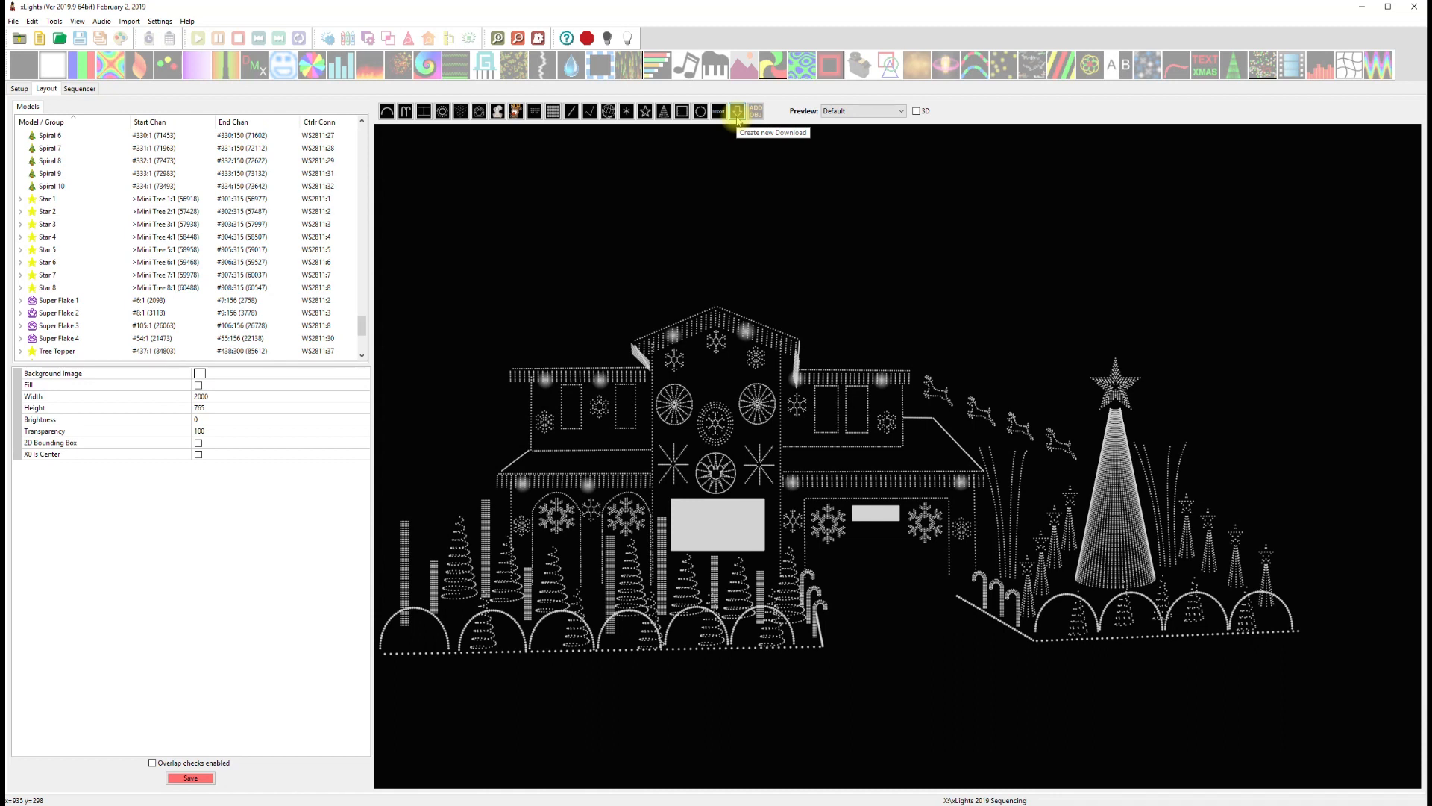
{"action": "left_click_drag", "start_coordinate": [845, 206], "coordinate": [924, 279]}
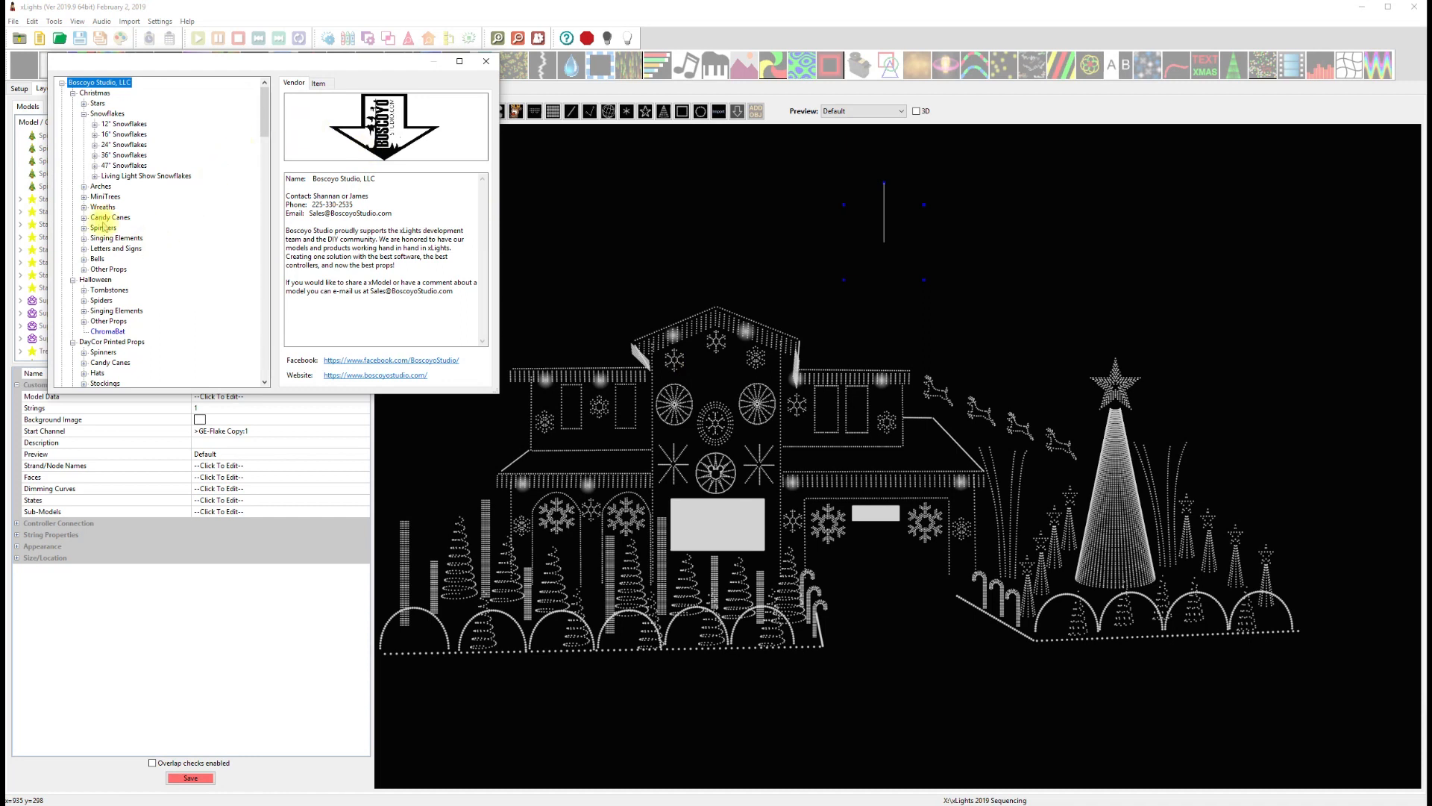
{"action": "left_click", "coordinate": [93, 167]}
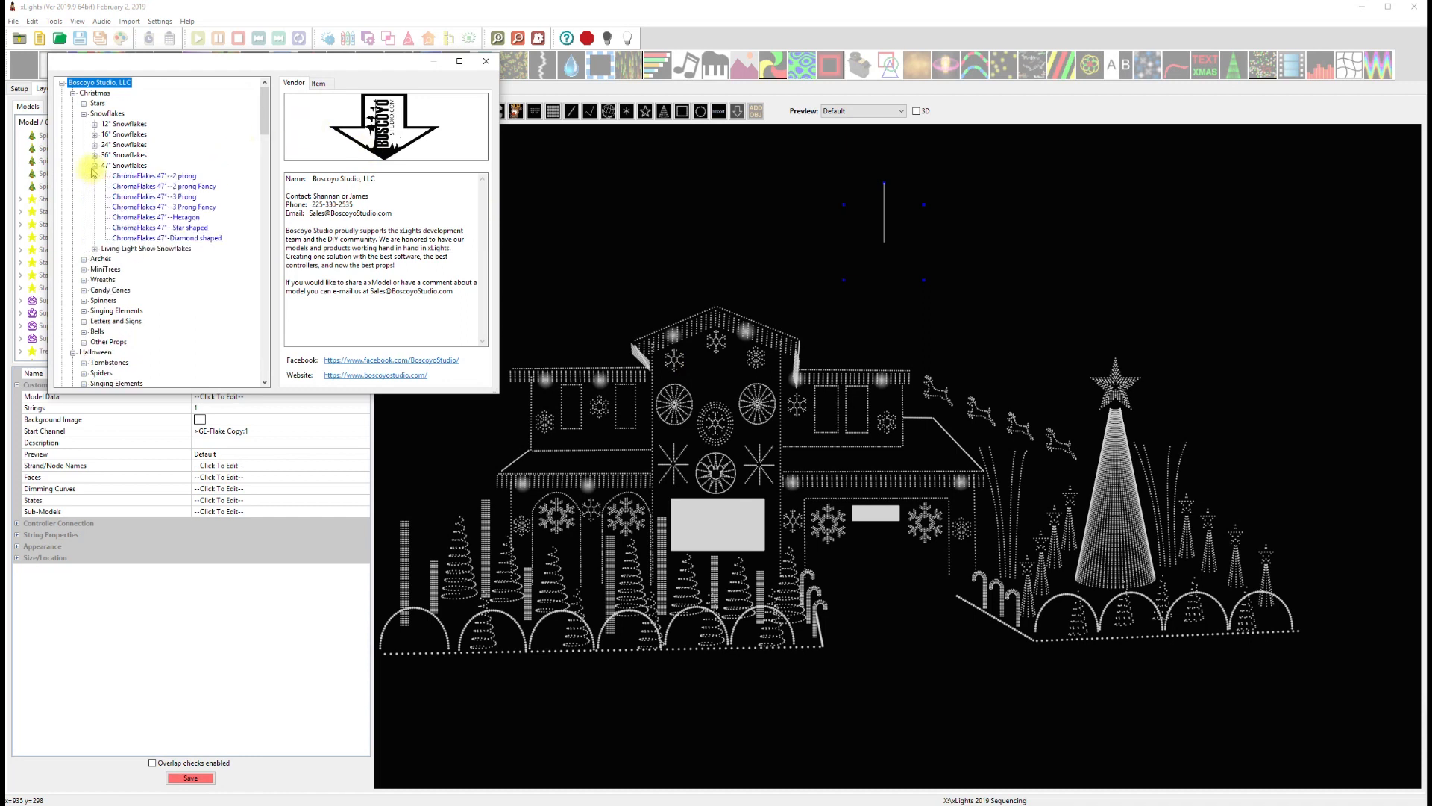
{"action": "left_click", "coordinate": [94, 166]}
{"action": "left_click", "coordinate": [95, 176]}
{"action": "left_click", "coordinate": [142, 197]}
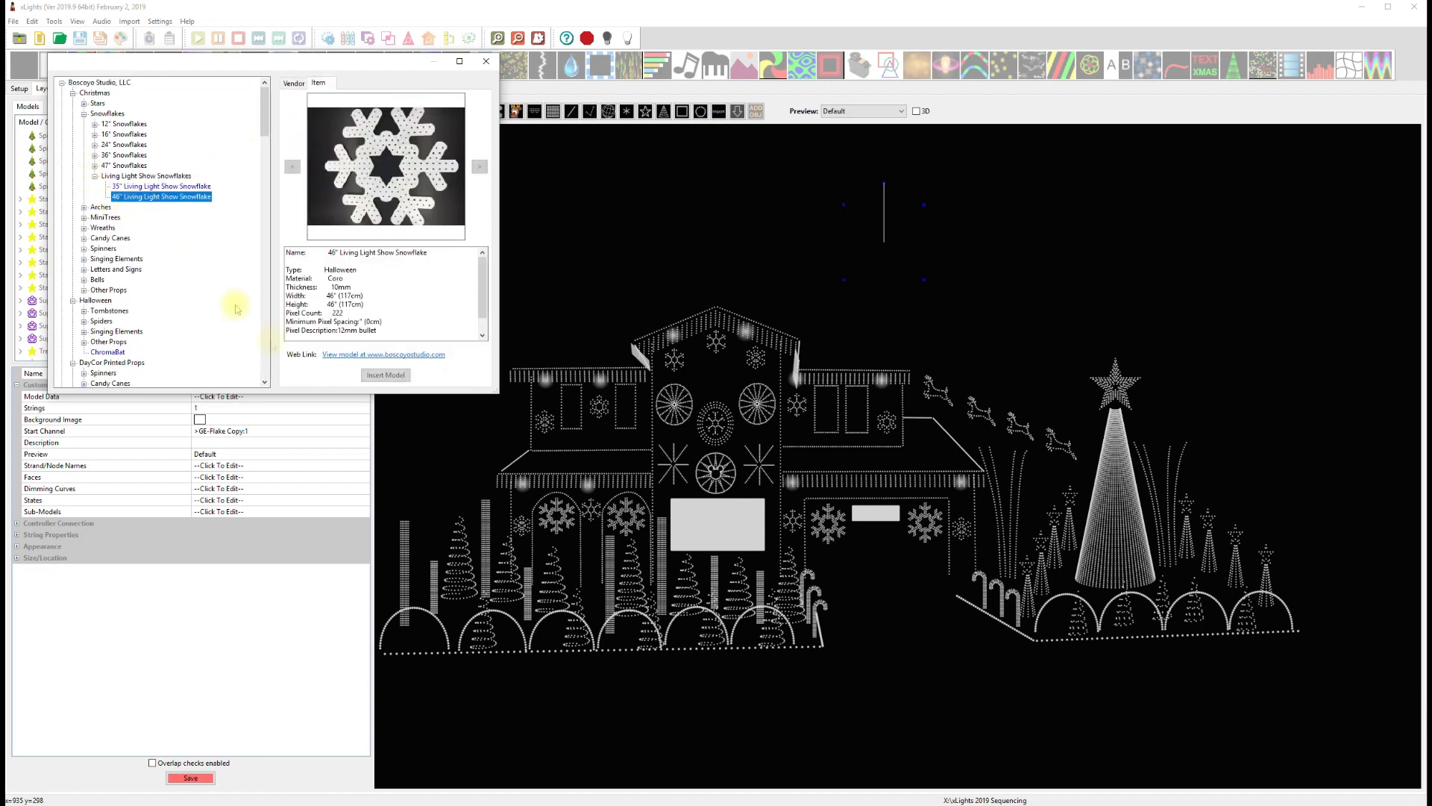
{"action": "left_click", "coordinate": [391, 375]}
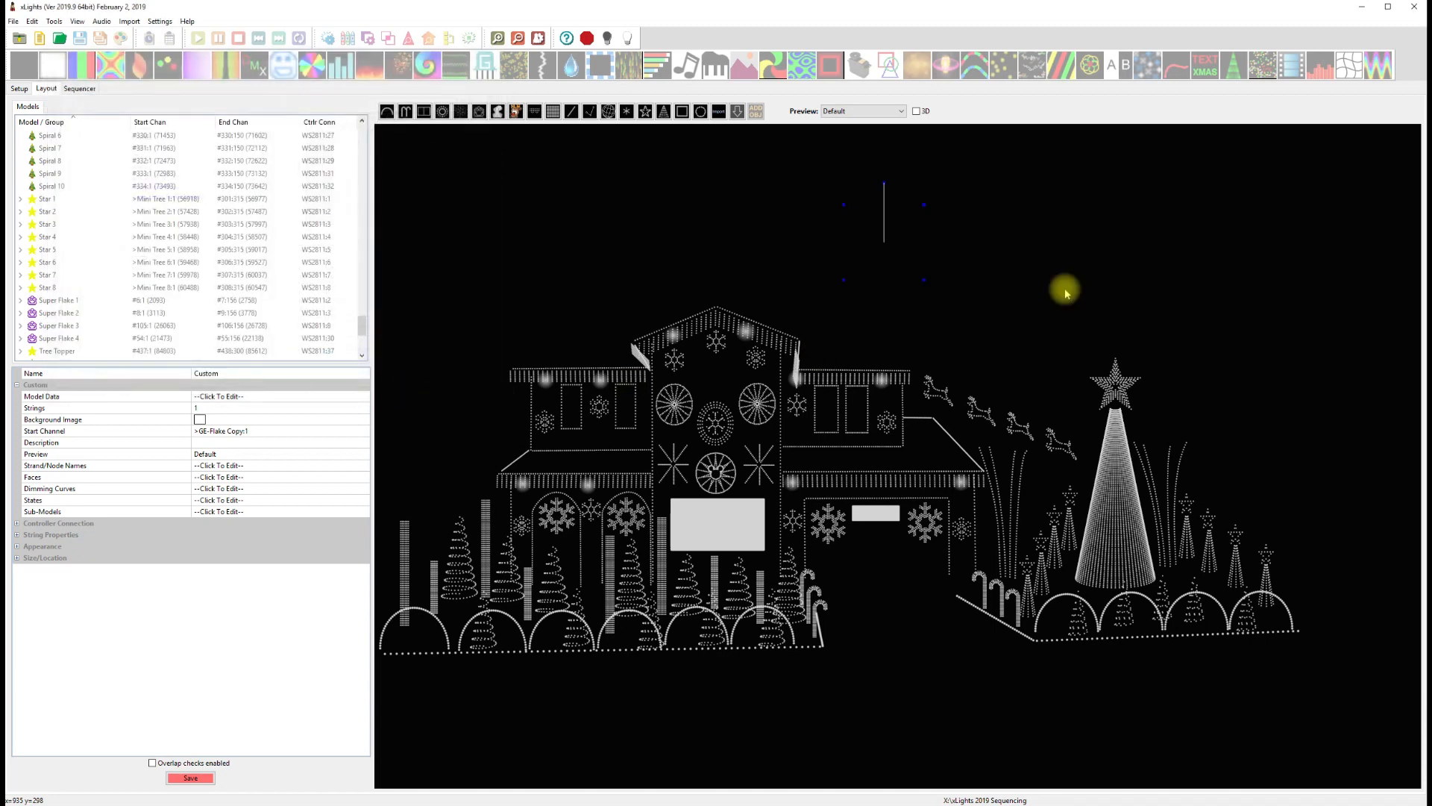
- Select the new Boscoyo LLS 46 snowflake and open its submodels in an enlarged window
{"action": "left_click", "coordinate": [902, 260]}
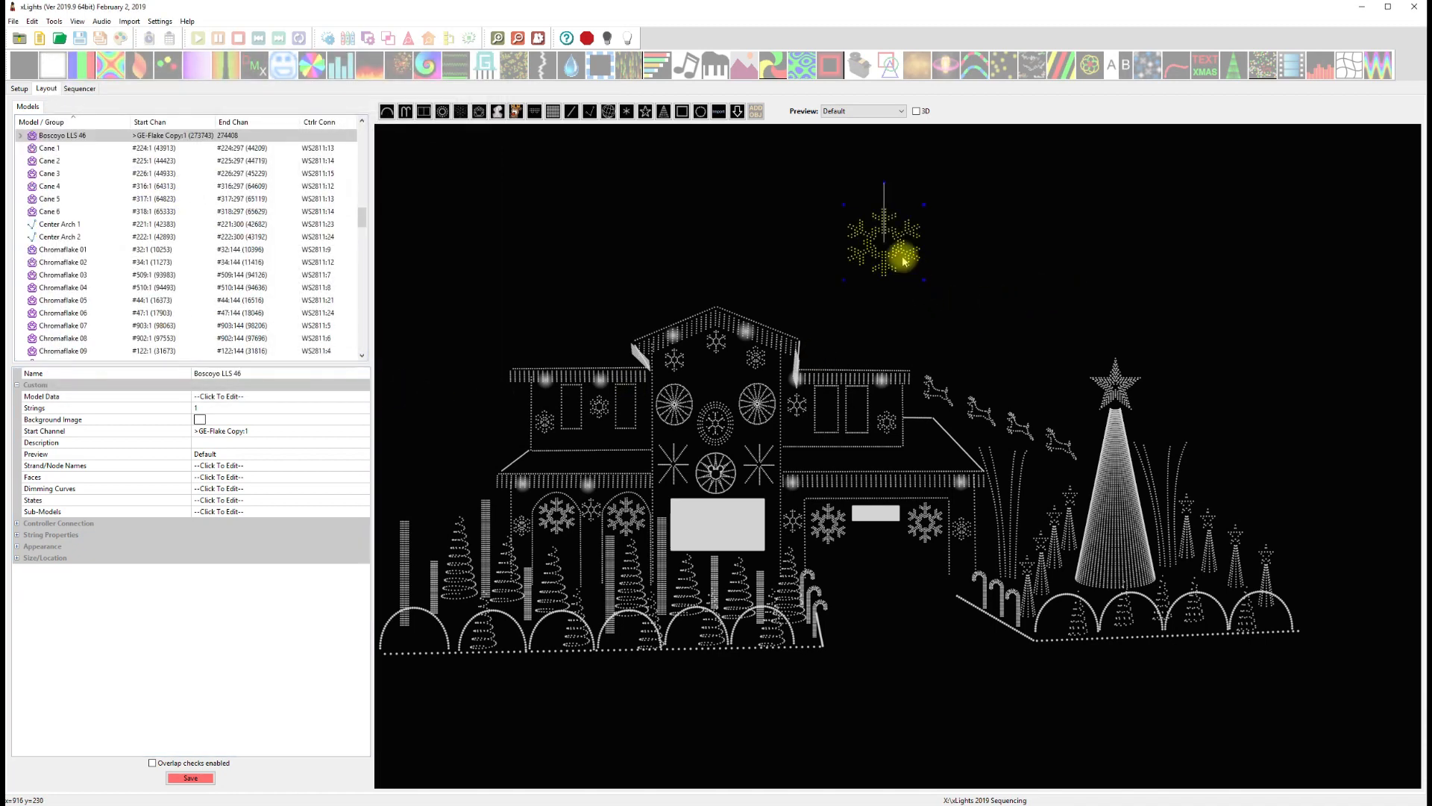
{"action": "left_click", "coordinate": [358, 513]}
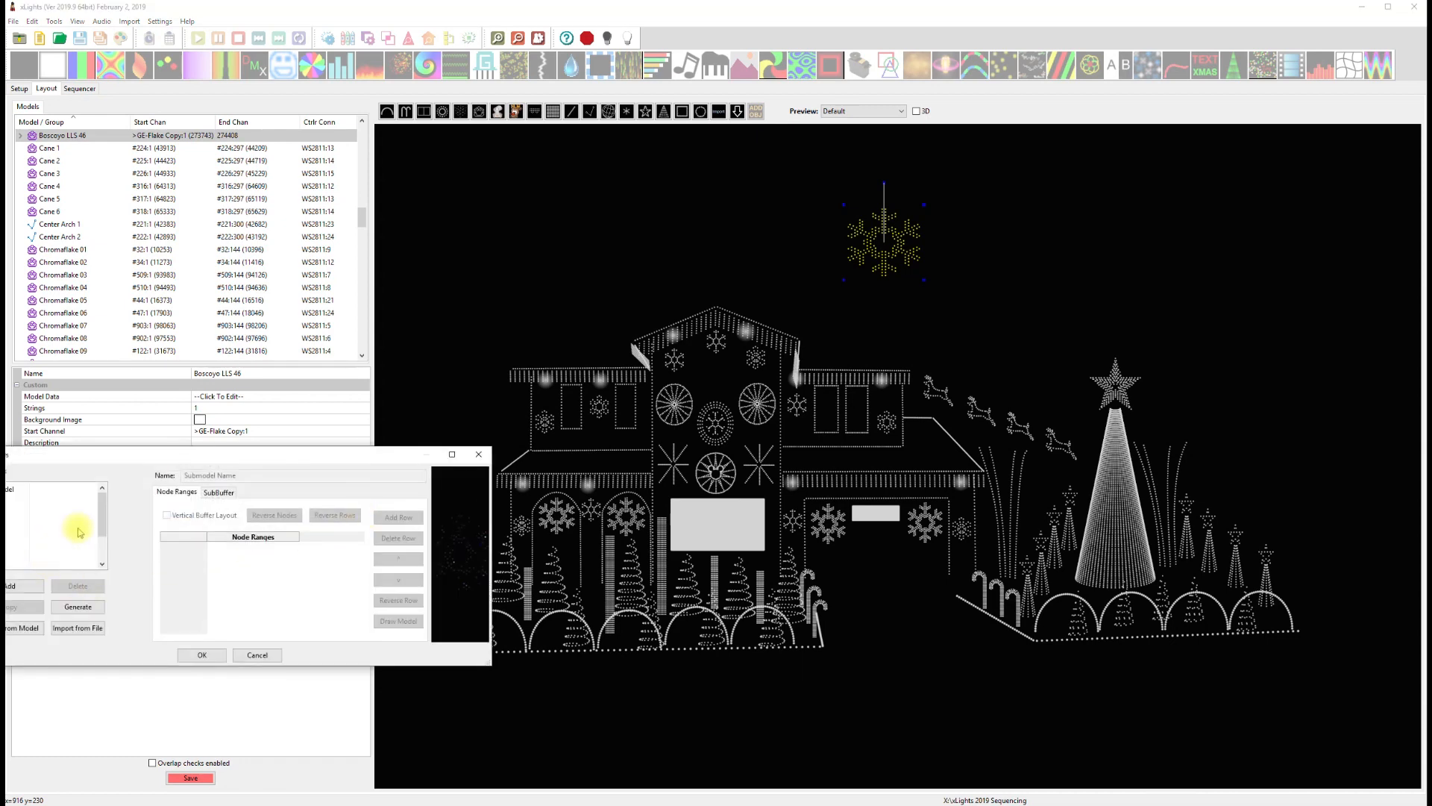
{"action": "left_click_drag", "start_coordinate": [160, 455], "coordinate": [367, 383]}
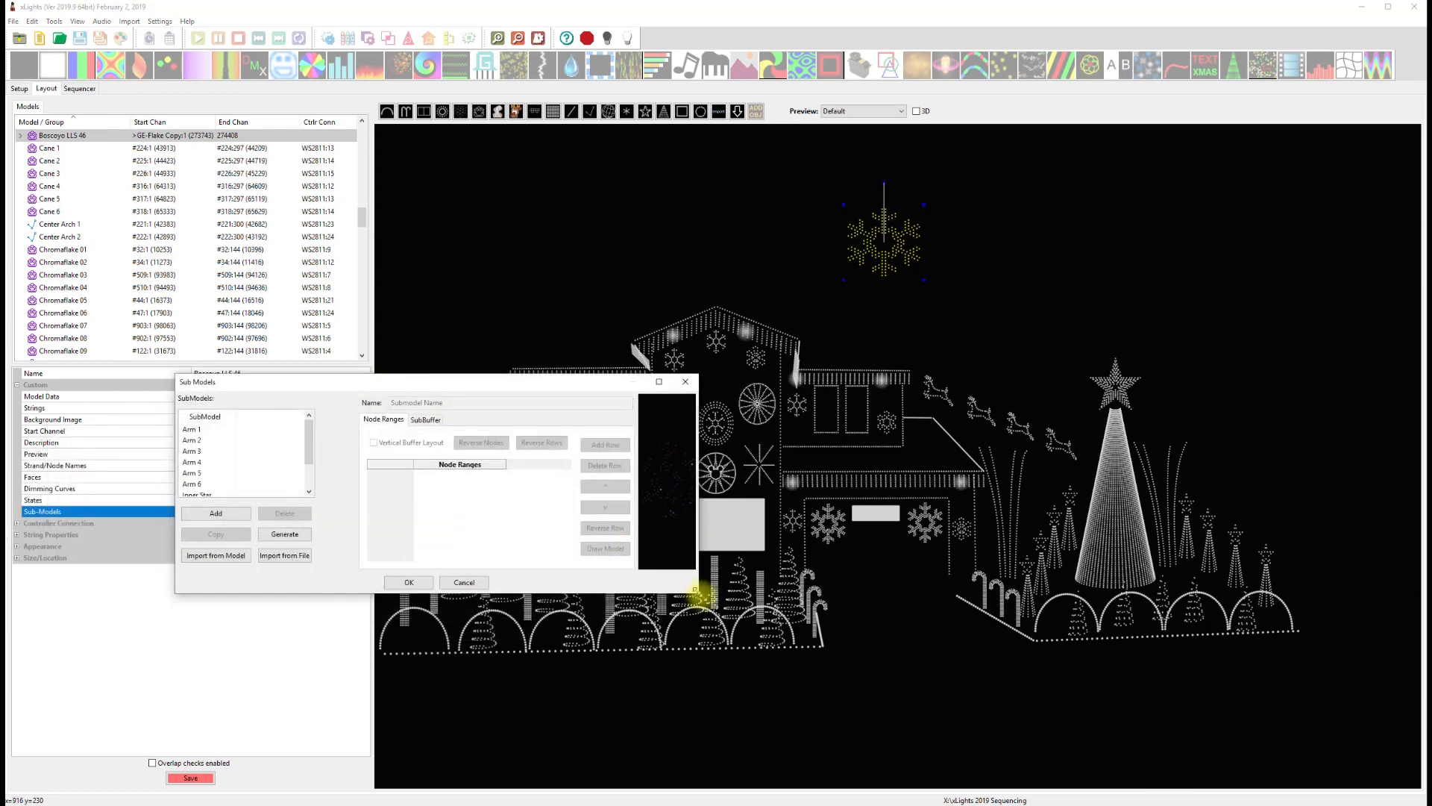
{"action": "left_click_drag", "start_coordinate": [696, 591], "coordinate": [894, 733]}
- Review the highlighted nodes of the Boscoyo snowflake's Arm 1 through Arm 6 submodels
{"action": "left_click", "coordinate": [195, 495]}
{"action": "left_click", "coordinate": [202, 484]}
{"action": "left_click", "coordinate": [200, 462]}
{"action": "left_click", "coordinate": [194, 430]}
{"action": "left_click", "coordinate": [193, 441]}
{"action": "left_click", "coordinate": [193, 451]}
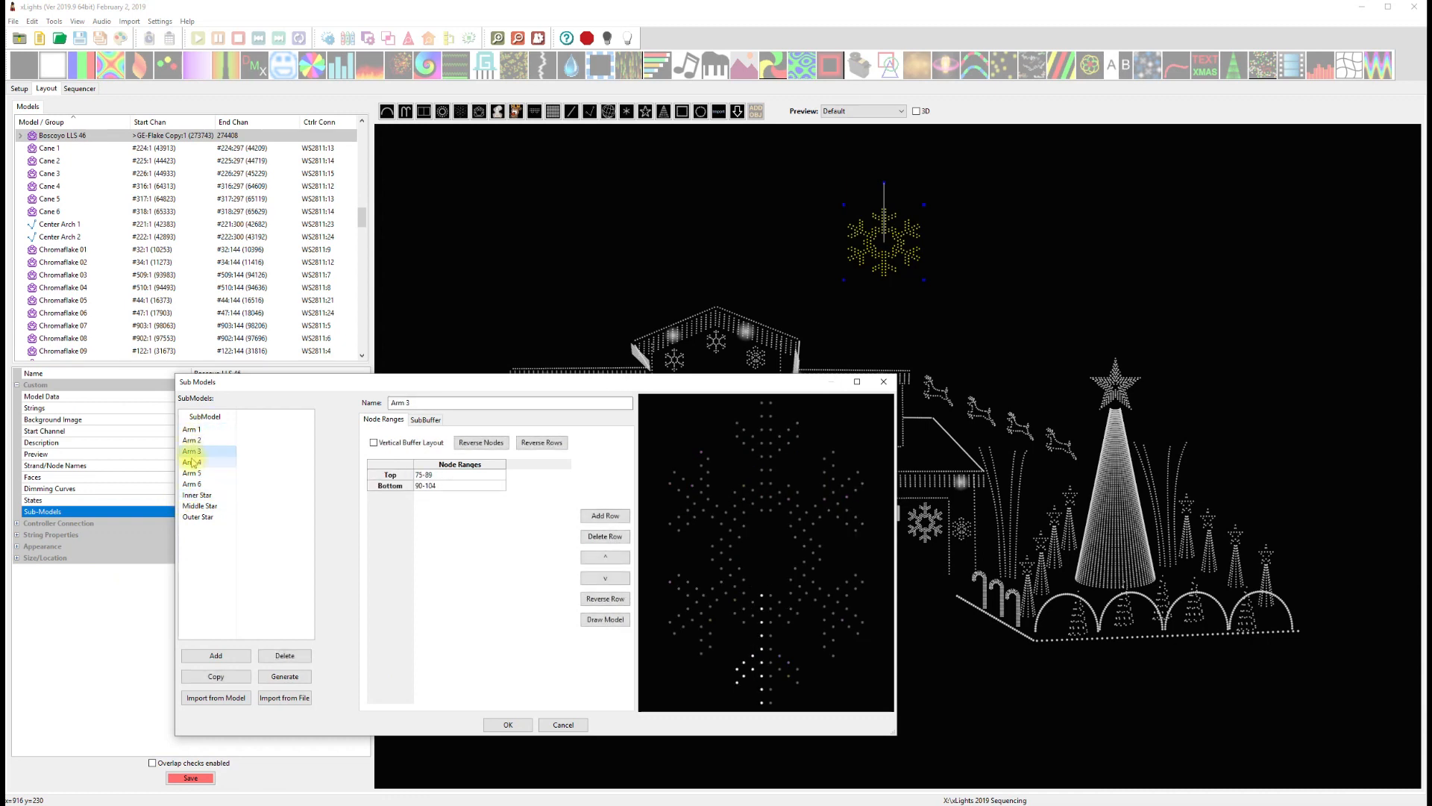
{"action": "left_click", "coordinate": [192, 462]}
{"action": "left_click", "coordinate": [193, 474]}
{"action": "left_click", "coordinate": [195, 486]}
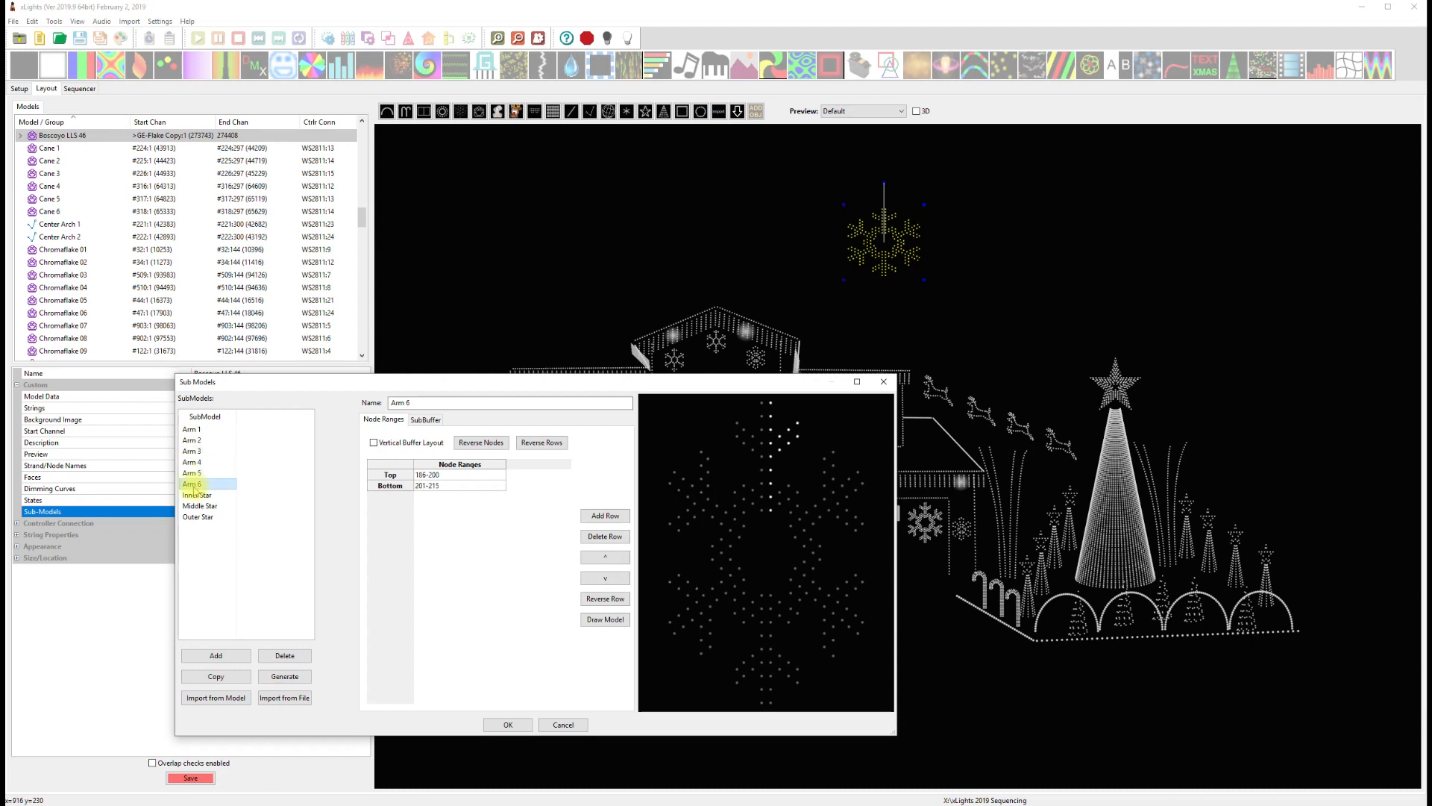
- Recheck the arm submodels and examine the nodes of Inner Star, Middle Star and Outer Star
{"action": "left_click", "coordinate": [194, 473]}
{"action": "left_click", "coordinate": [194, 463]}
{"action": "left_click", "coordinate": [195, 451]}
{"action": "left_click", "coordinate": [198, 441]}
{"action": "left_click", "coordinate": [194, 452]}
{"action": "left_click", "coordinate": [194, 462]}
{"action": "left_click", "coordinate": [195, 472]}
{"action": "left_click", "coordinate": [195, 484]}
{"action": "left_click", "coordinate": [197, 495]}
{"action": "left_click", "coordinate": [202, 505]}
{"action": "left_click", "coordinate": [212, 518]}
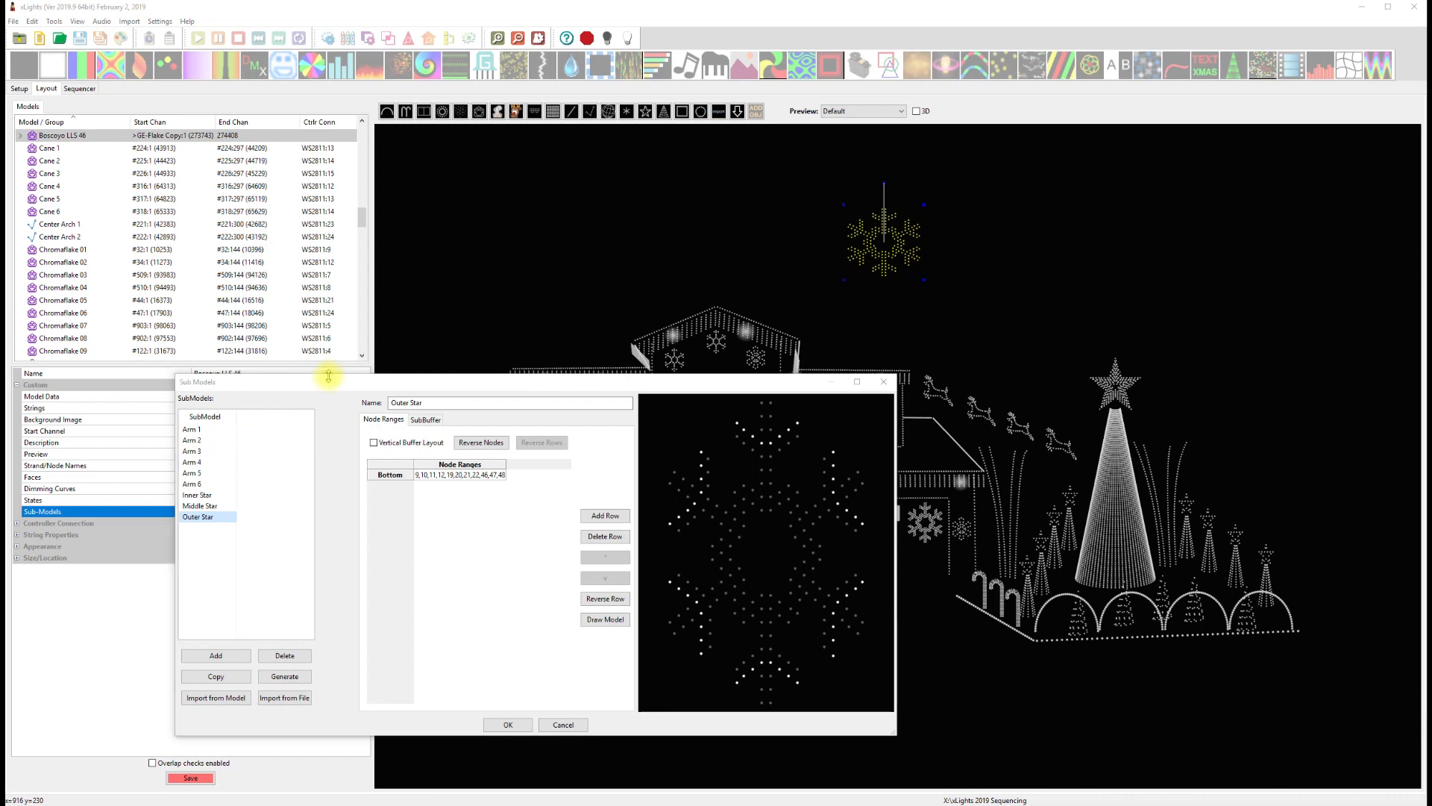
- Import Super Flake 1's submodels into the Boscoyo LLS 46 snowflake alongside its own submodels
{"action": "left_click_drag", "start_coordinate": [327, 377], "coordinate": [339, 254]}
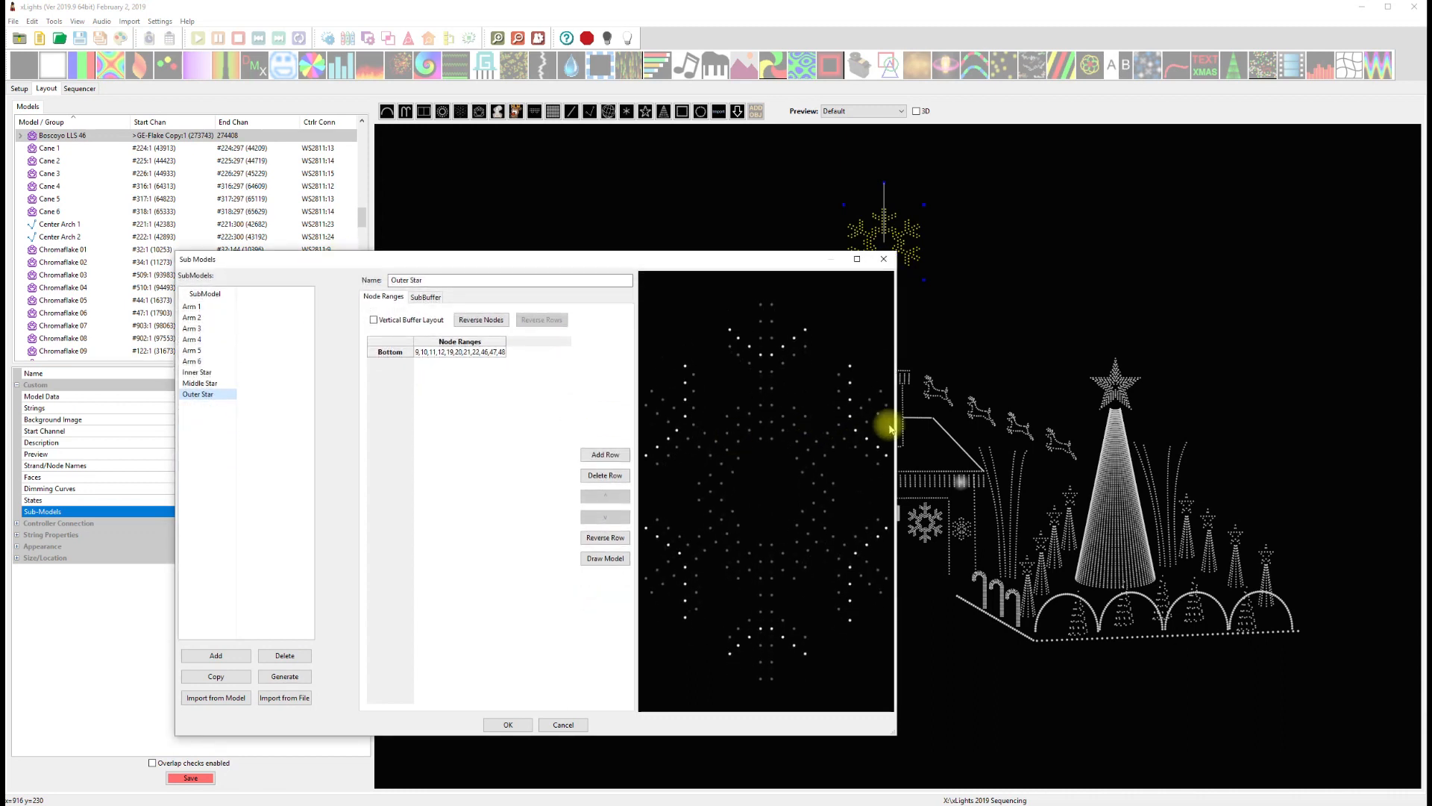
{"action": "left_click_drag", "start_coordinate": [897, 423], "coordinate": [1132, 416]}
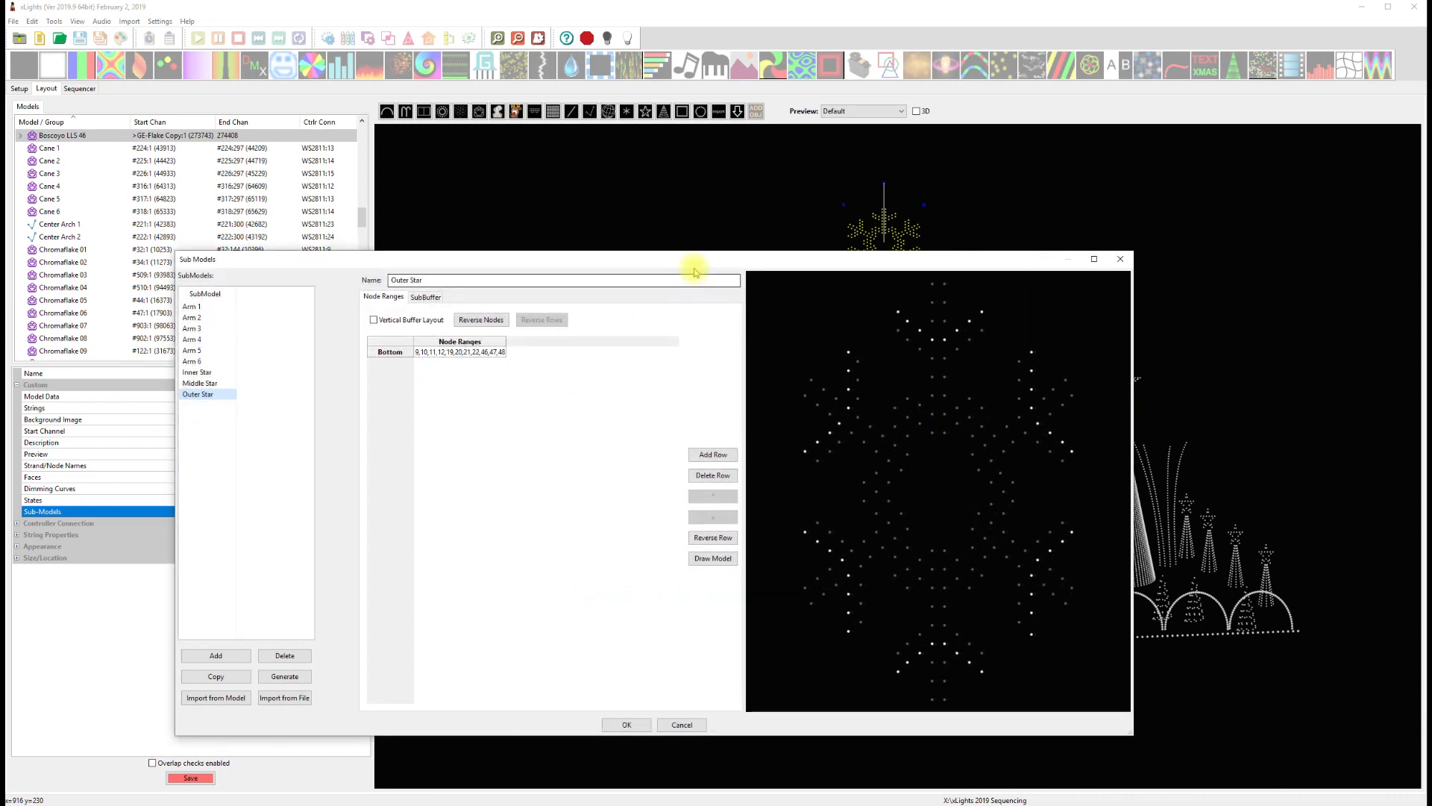
{"action": "left_click", "coordinate": [243, 705]}
{"action": "left_click_drag", "start_coordinate": [776, 370], "coordinate": [776, 416]}
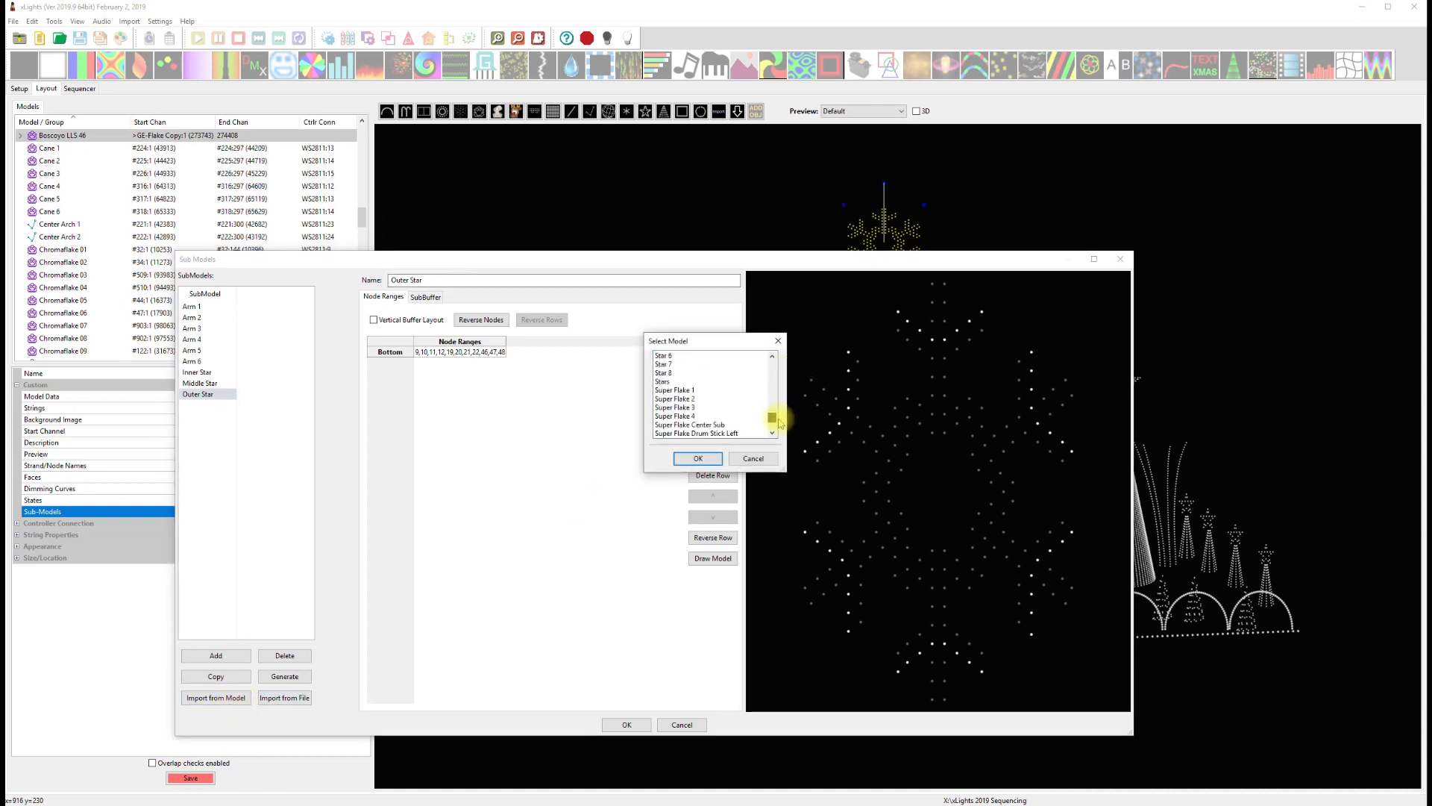
{"action": "left_click", "coordinate": [675, 391]}
{"action": "left_click", "coordinate": [699, 459]}
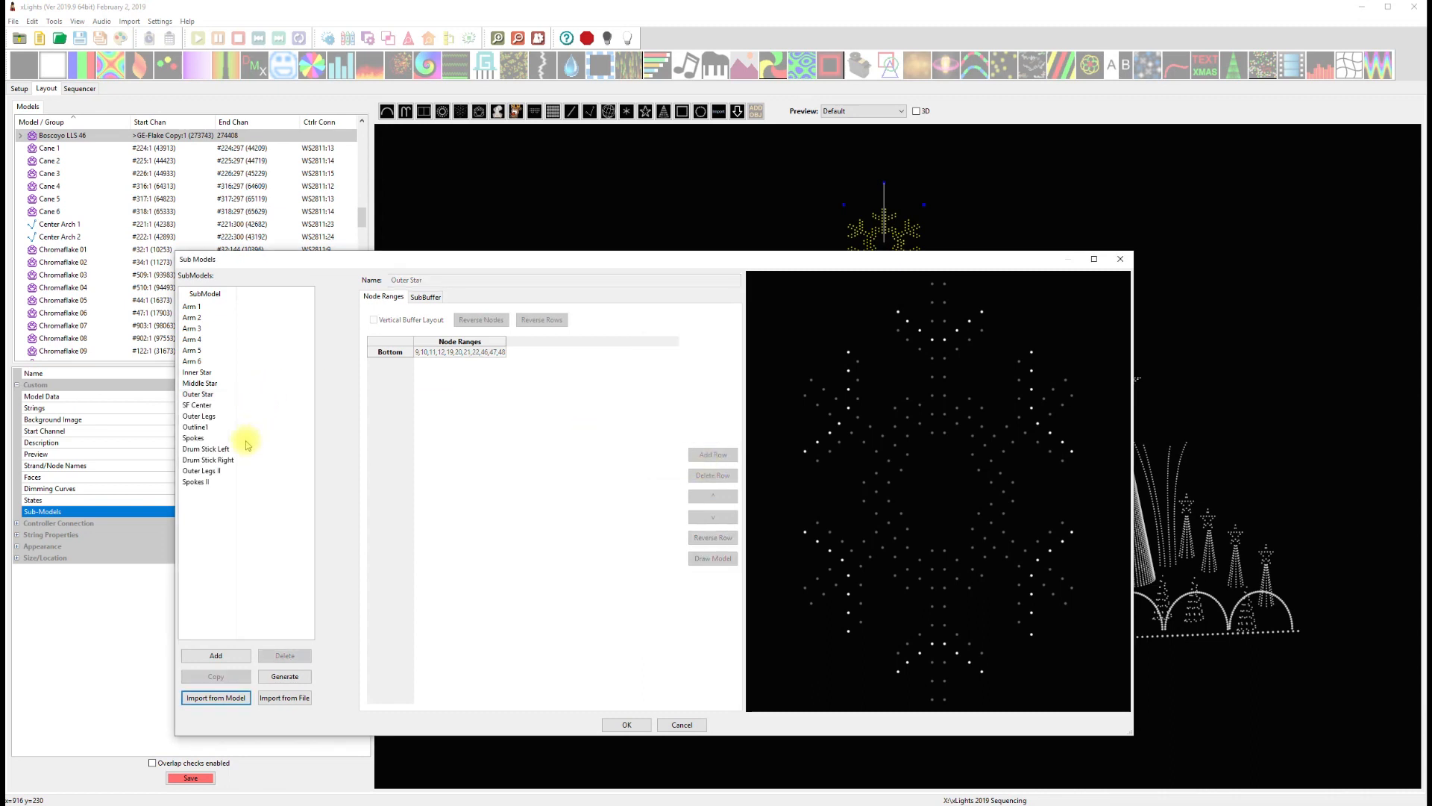
- Open the node range of the Drum Stick Left submodel in an enlarged node selection grid
{"action": "left_click", "coordinate": [191, 451]}
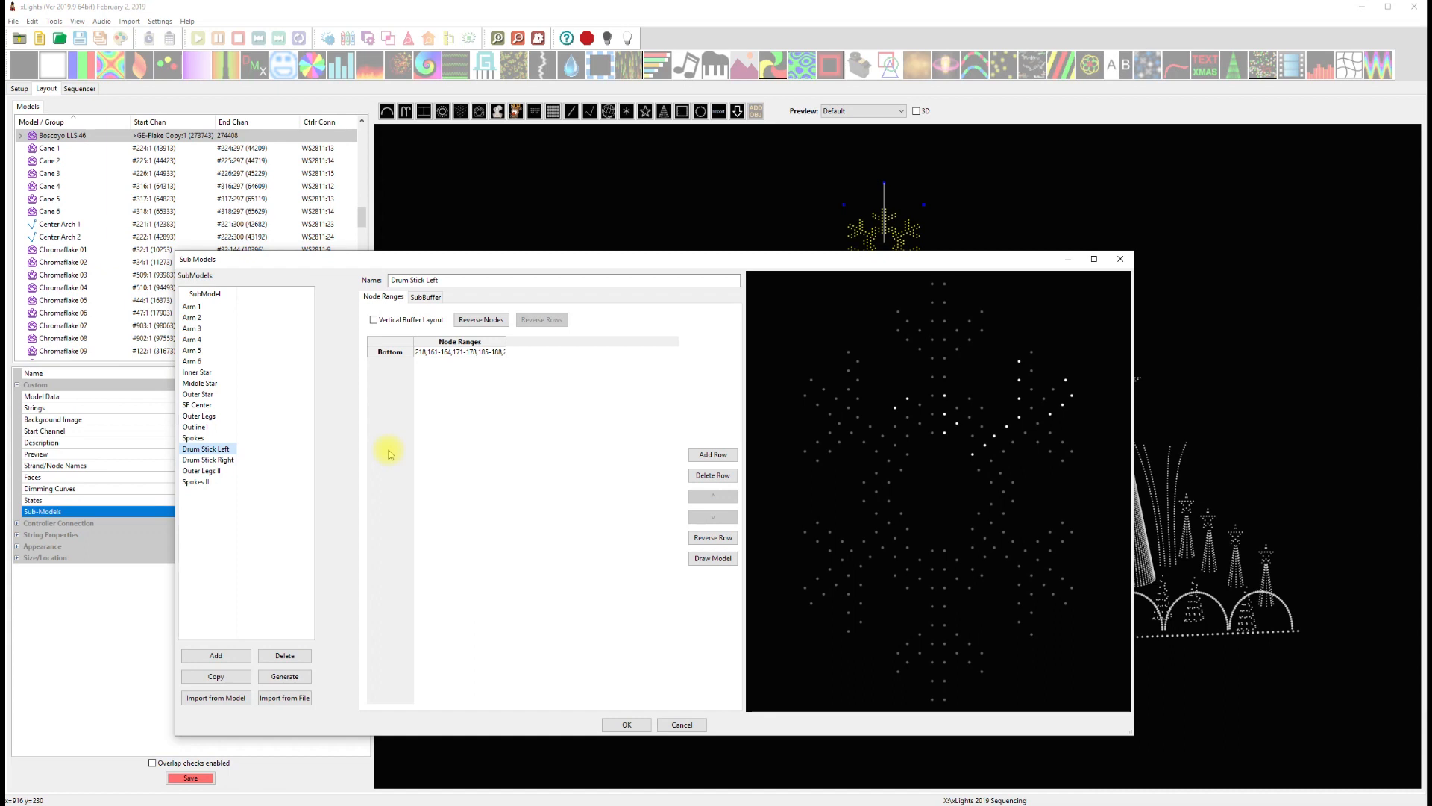
{"action": "left_click", "coordinate": [389, 353]}
{"action": "left_click_drag", "start_coordinate": [495, 281], "coordinate": [481, 237]}
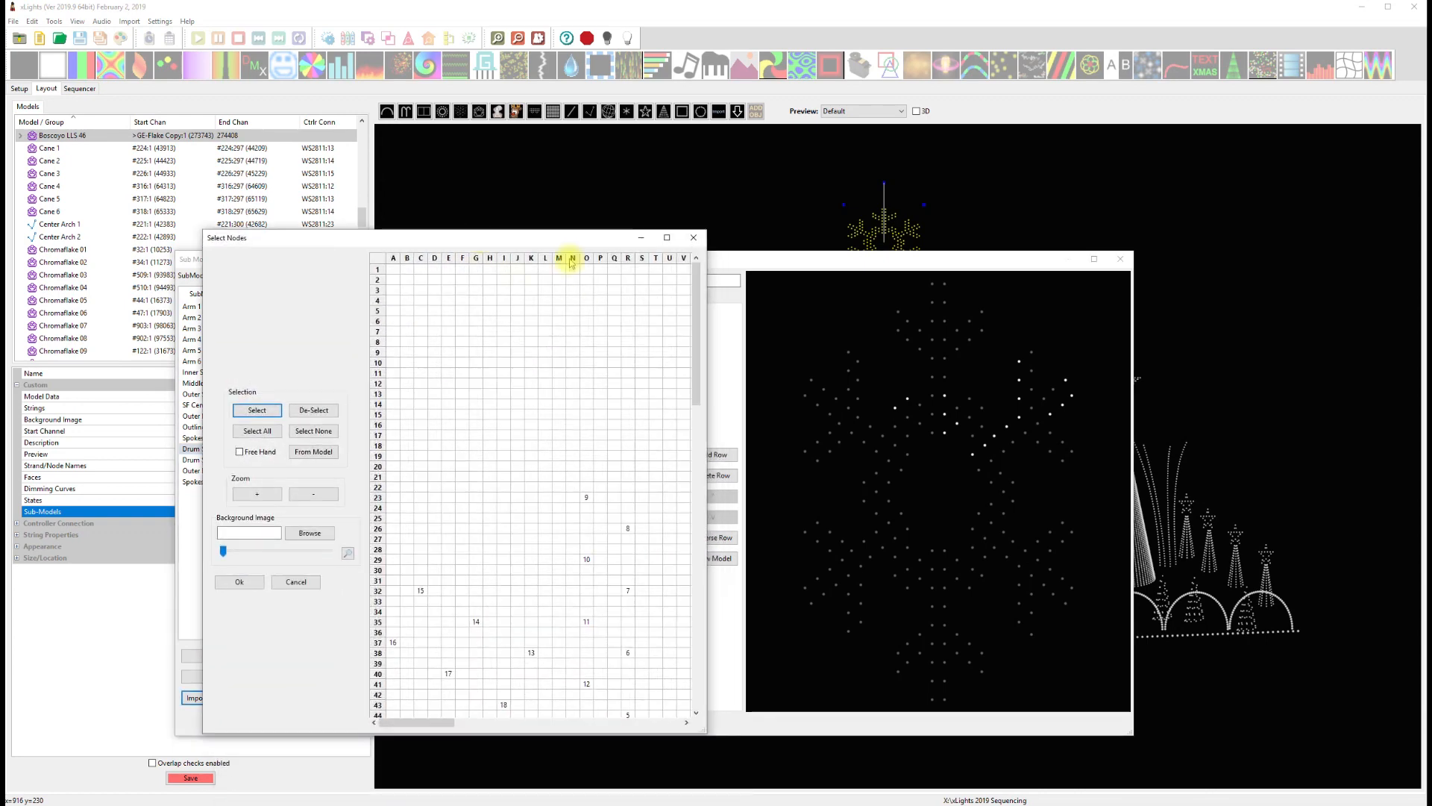
{"action": "left_click_drag", "start_coordinate": [569, 237], "coordinate": [560, 162]}
{"action": "left_click_drag", "start_coordinate": [697, 658], "coordinate": [1218, 803]}
{"action": "scroll", "coordinate": [1160, 654], "scroll_direction": "down", "scroll_amount": 4}
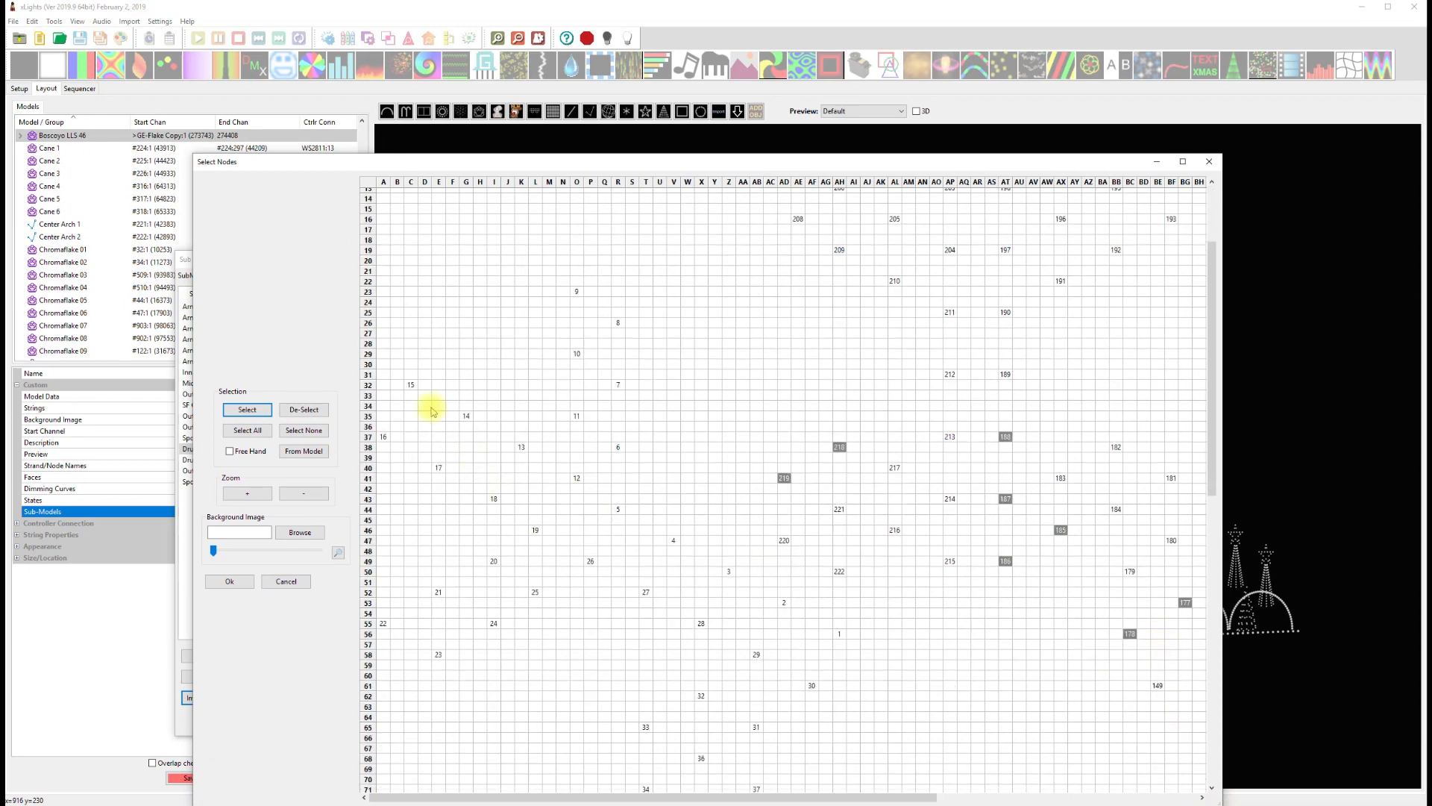
- Deselect all nodes currently assigned to Drum Stick Left in the node grid
{"action": "left_click_drag", "start_coordinate": [752, 402], "coordinate": [1192, 690]}
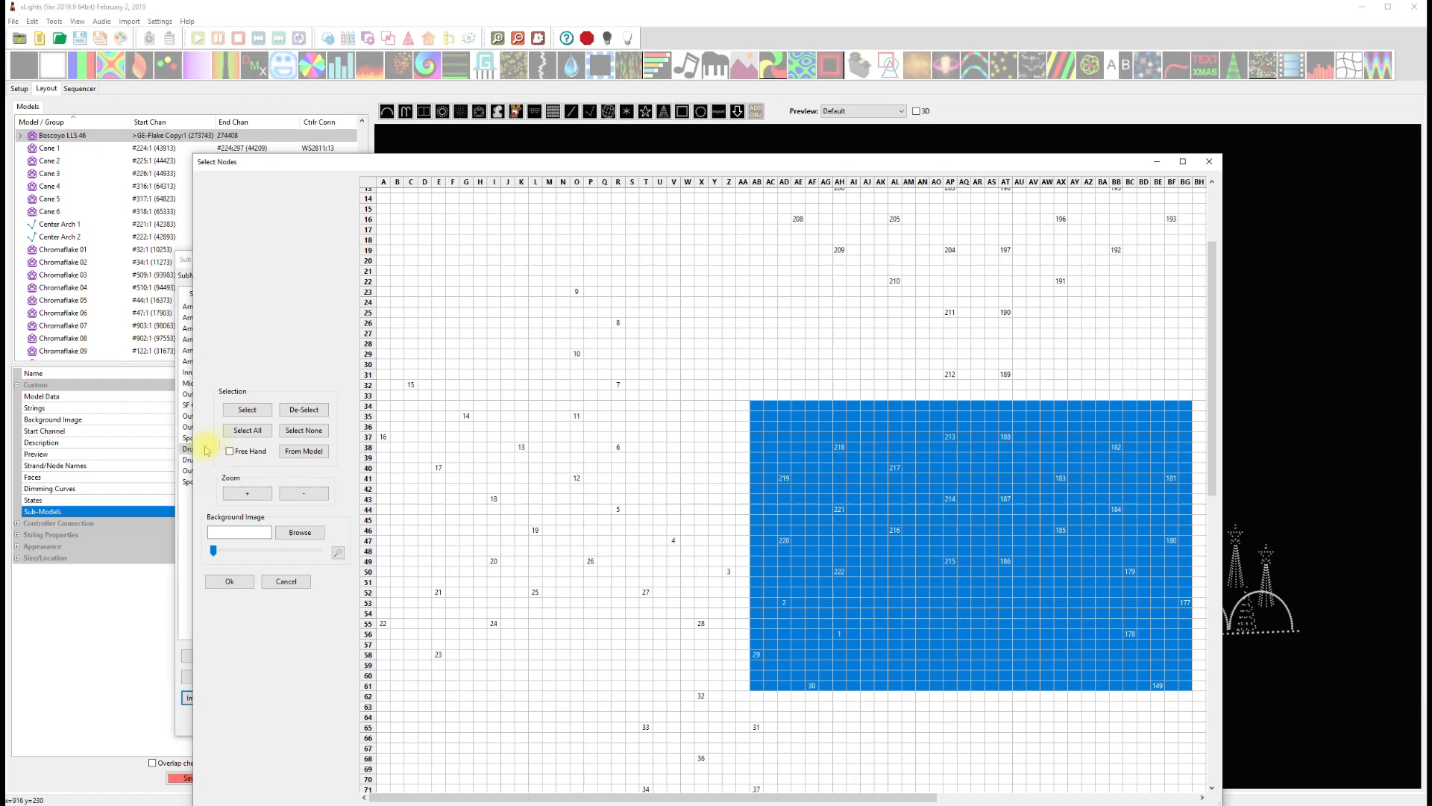
{"action": "left_click", "coordinate": [312, 413]}
{"action": "scroll", "coordinate": [1017, 595], "scroll_direction": "down", "scroll_amount": 2}
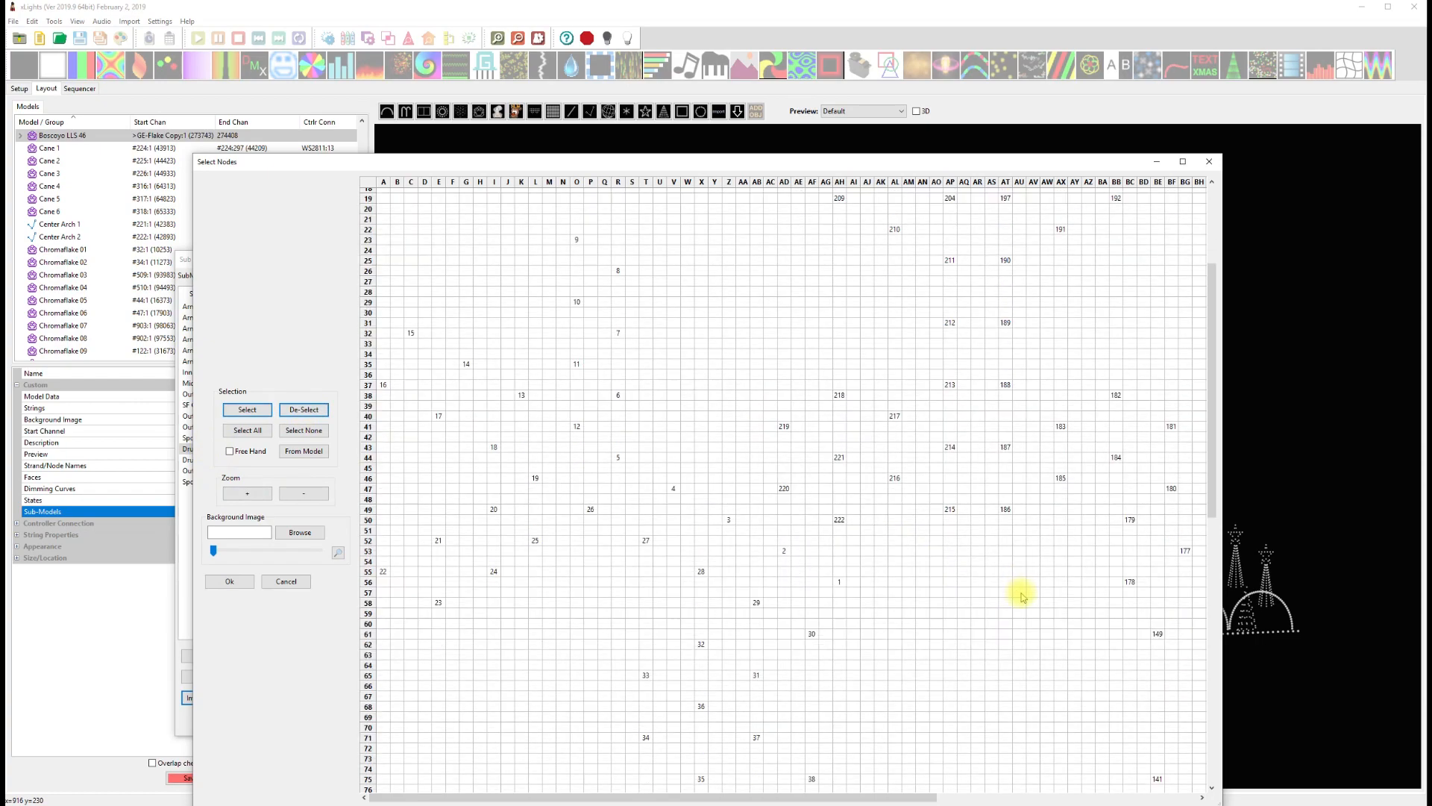
{"action": "left_click_drag", "start_coordinate": [1226, 505], "coordinate": [1430, 500]}
{"action": "left_click_drag", "start_coordinate": [1112, 156], "coordinate": [955, 68]}
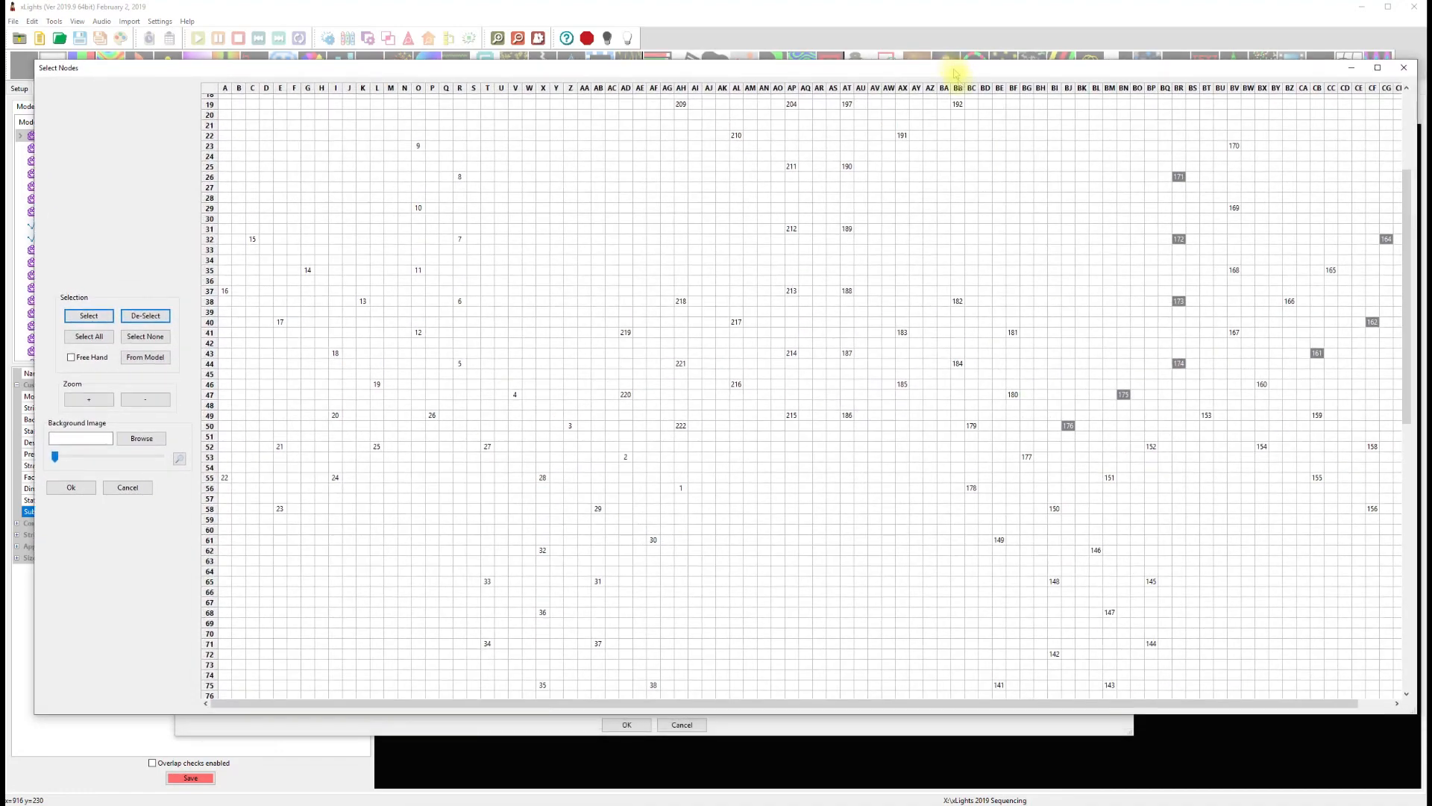
{"action": "left_click_drag", "start_coordinate": [1135, 704], "coordinate": [1215, 687]}
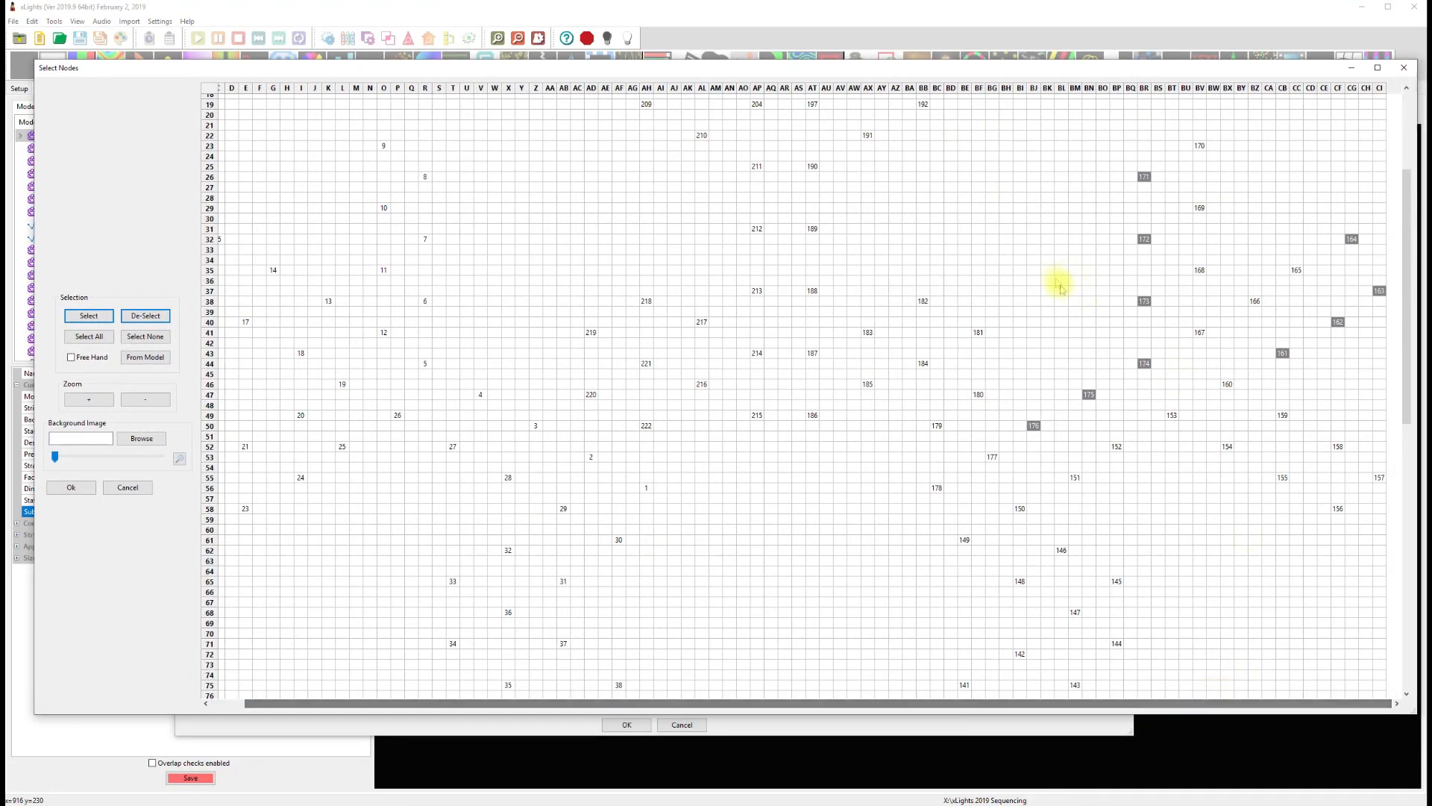
{"action": "left_click_drag", "start_coordinate": [557, 254], "coordinate": [1358, 470]}
{"action": "left_click", "coordinate": [159, 322]}
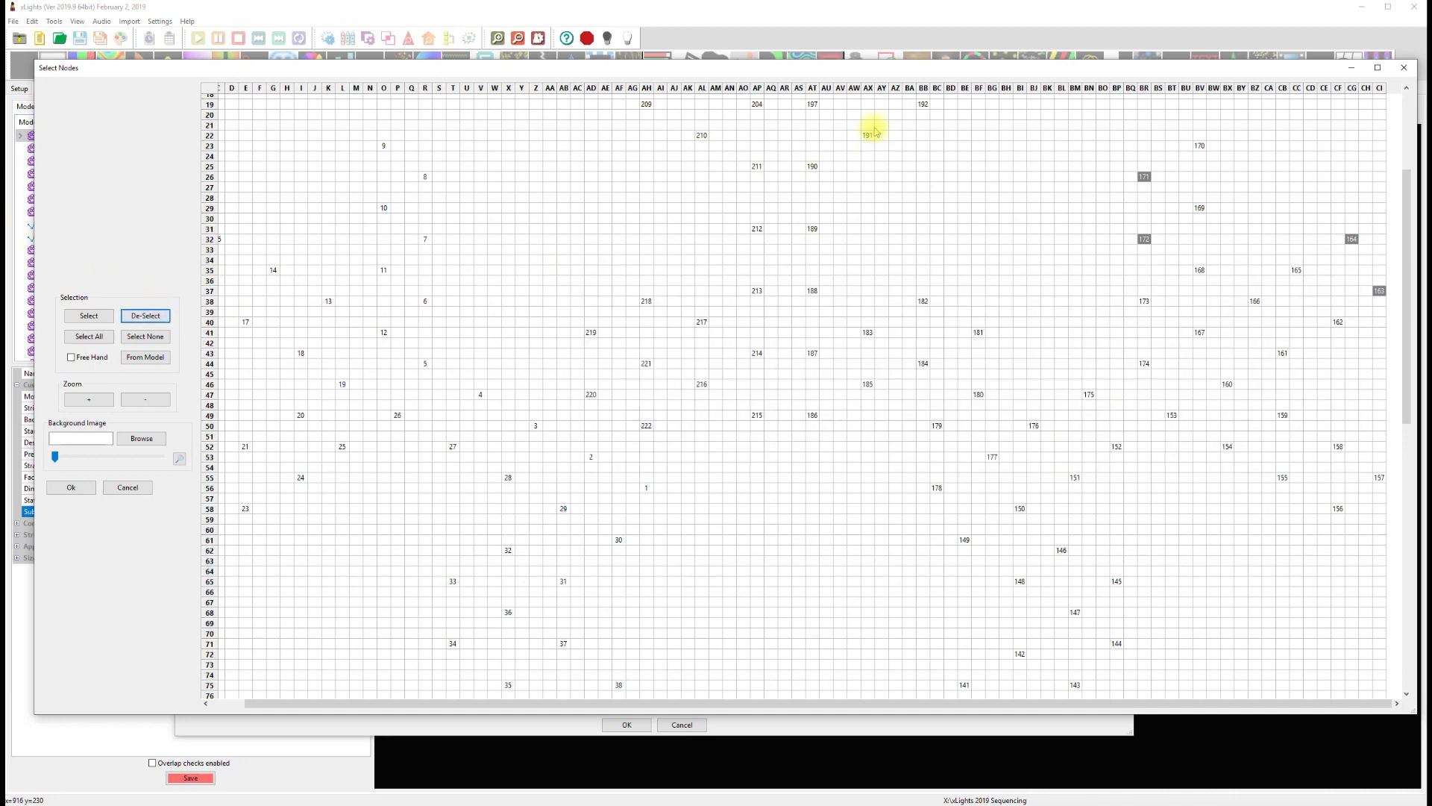
{"action": "left_click_drag", "start_coordinate": [1115, 105], "coordinate": [1384, 366]}
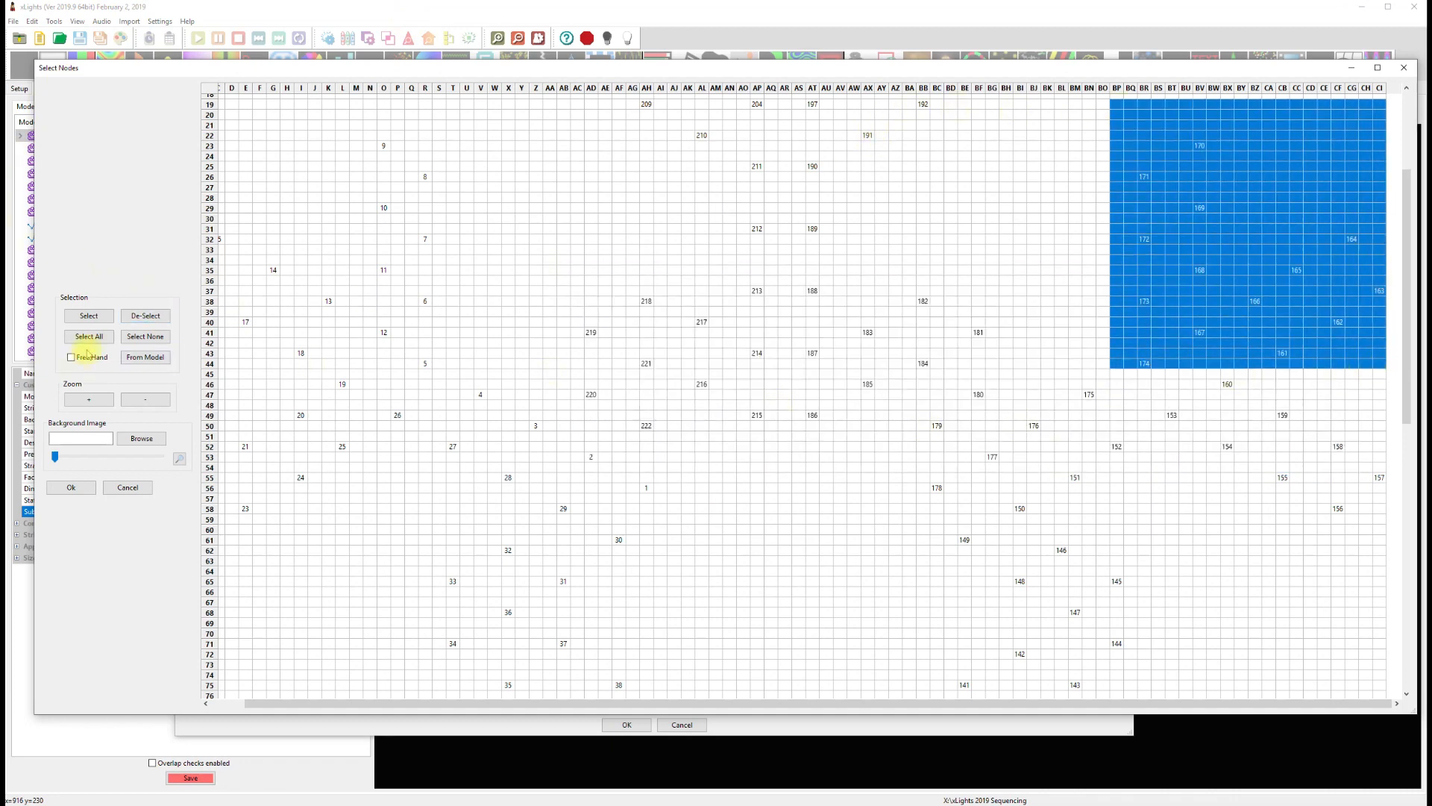
{"action": "left_click", "coordinate": [165, 317]}
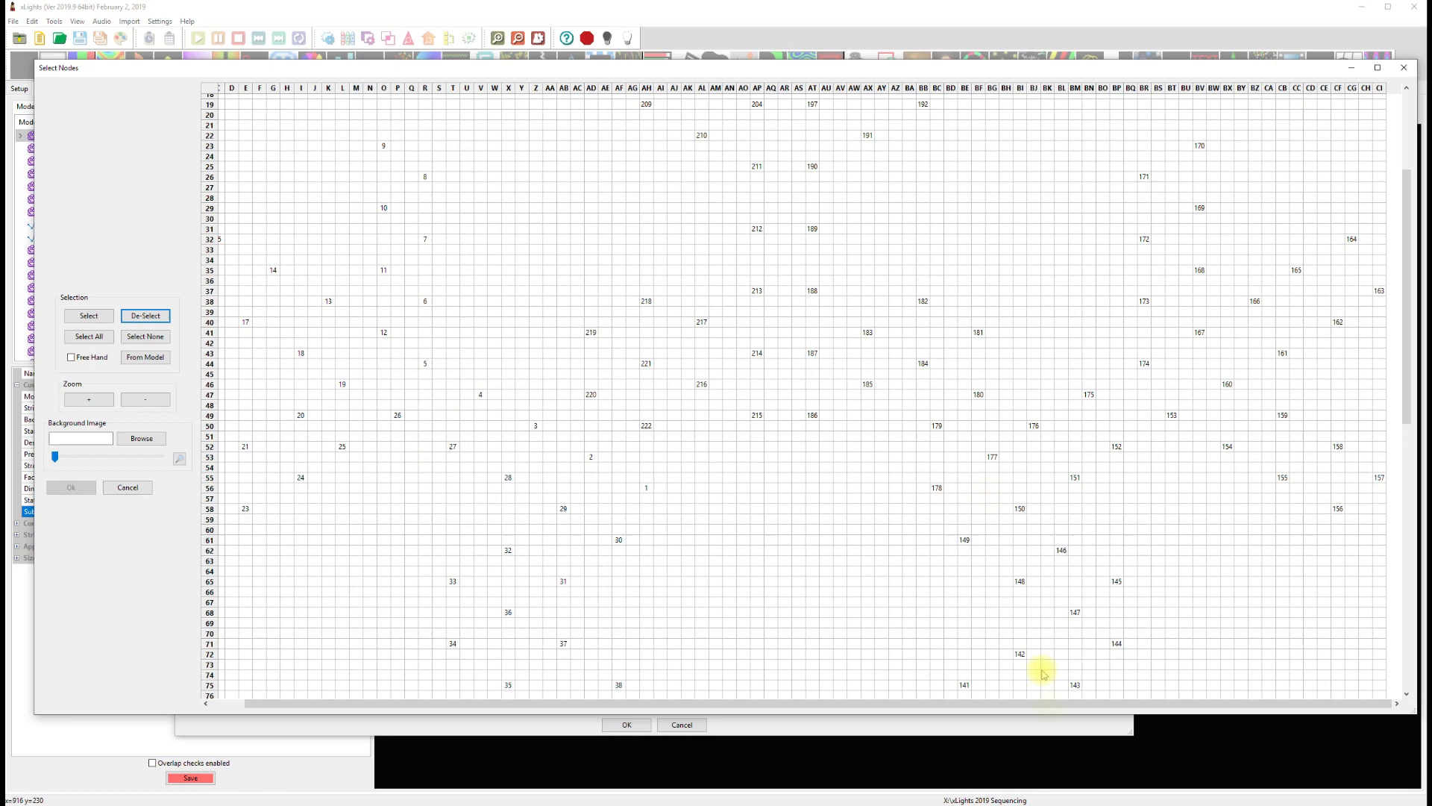
- Select nodes 13 to 19 at the outer end of the upper-left arm for Drum Stick Left
{"action": "left_click_drag", "start_coordinate": [851, 702], "coordinate": [732, 702]}
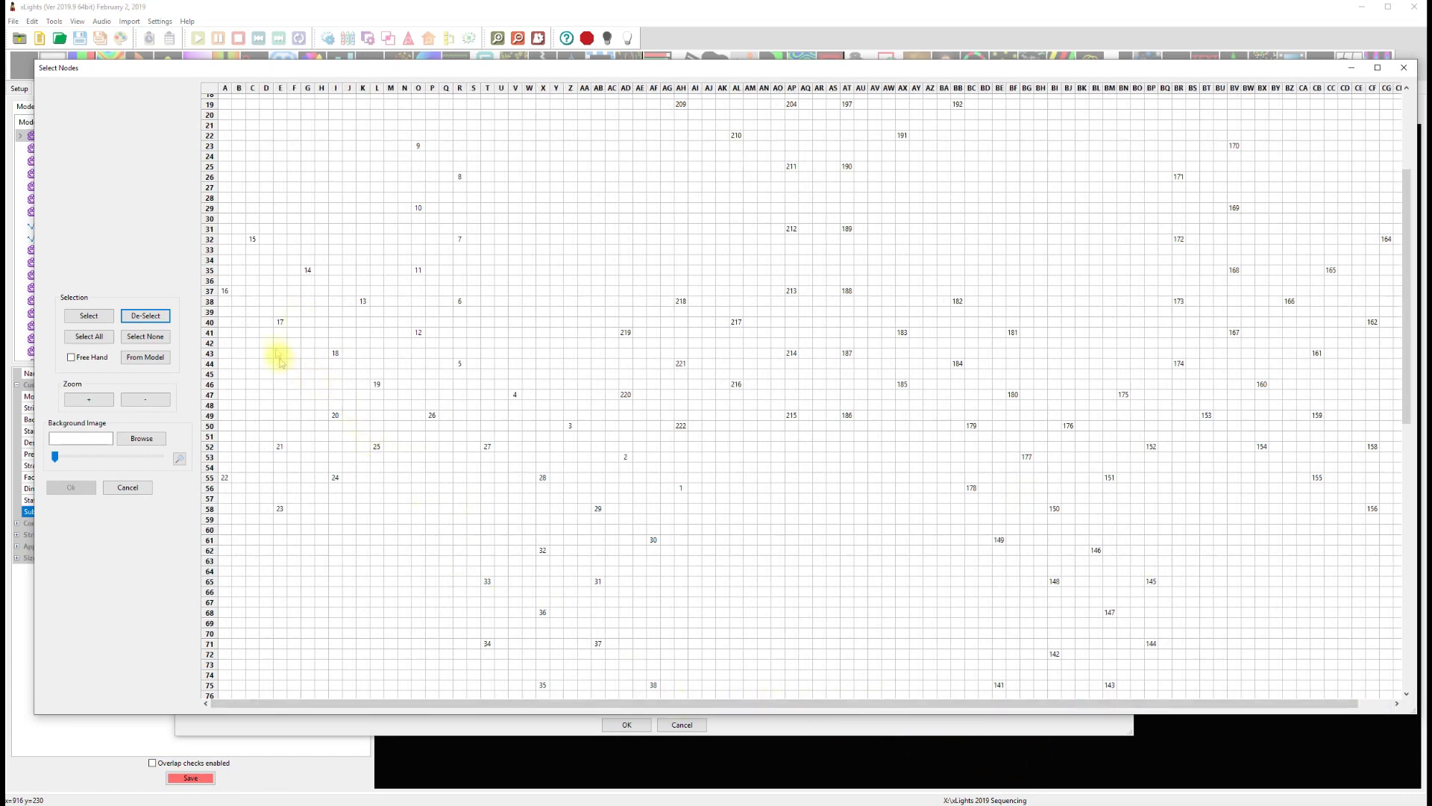
{"action": "left_click", "coordinate": [225, 292]}
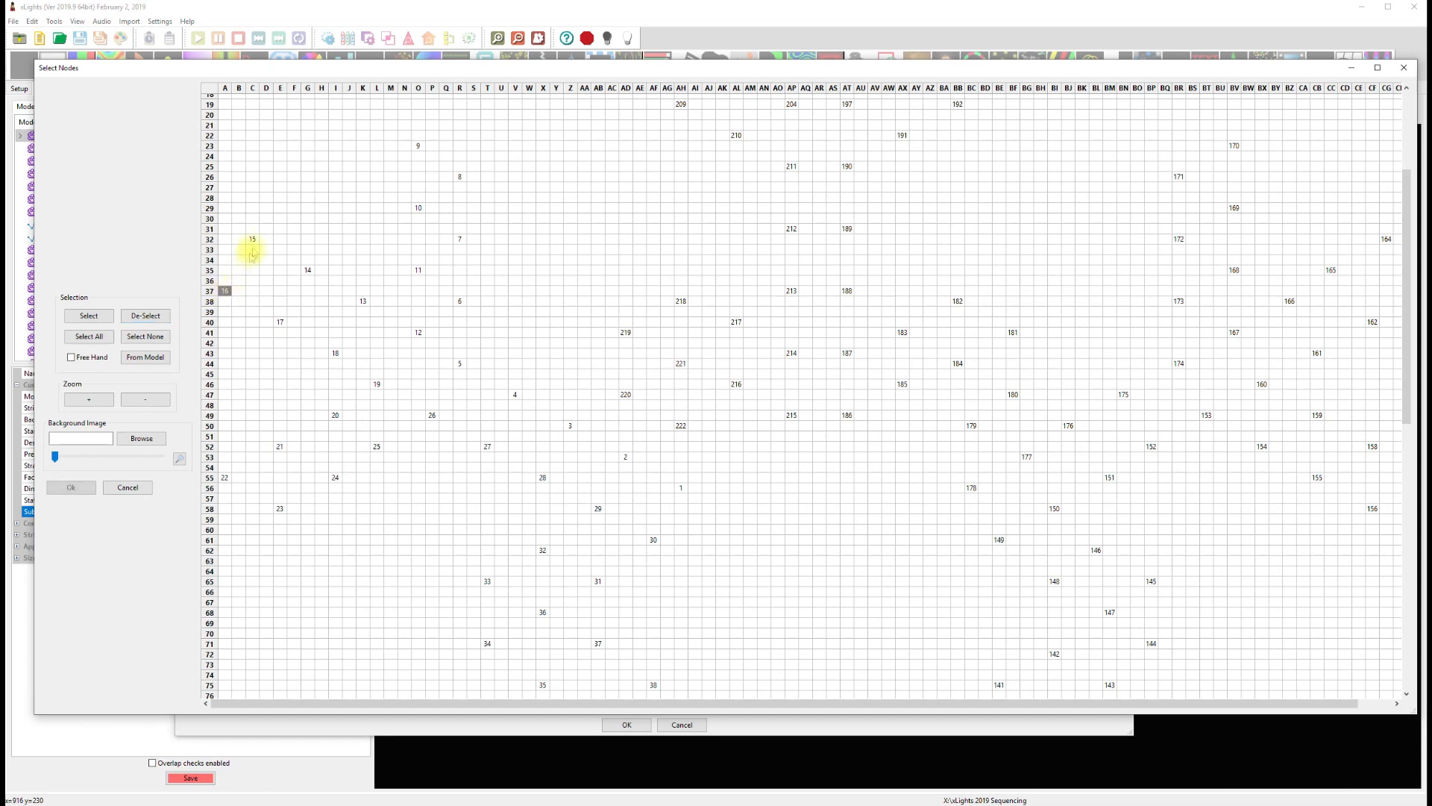
{"action": "left_click", "coordinate": [281, 322]}
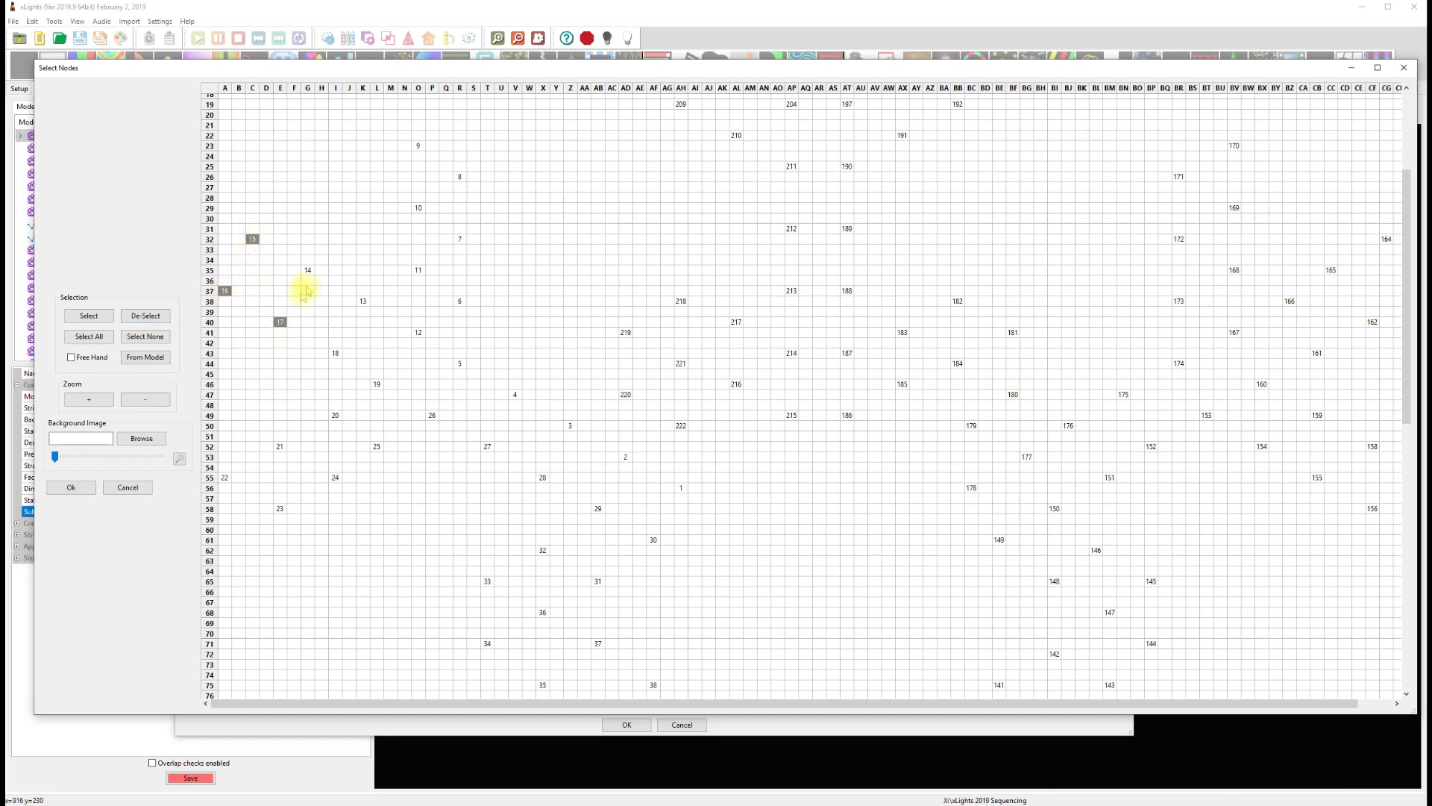
{"action": "left_click_drag", "start_coordinate": [312, 273], "coordinate": [349, 343]}
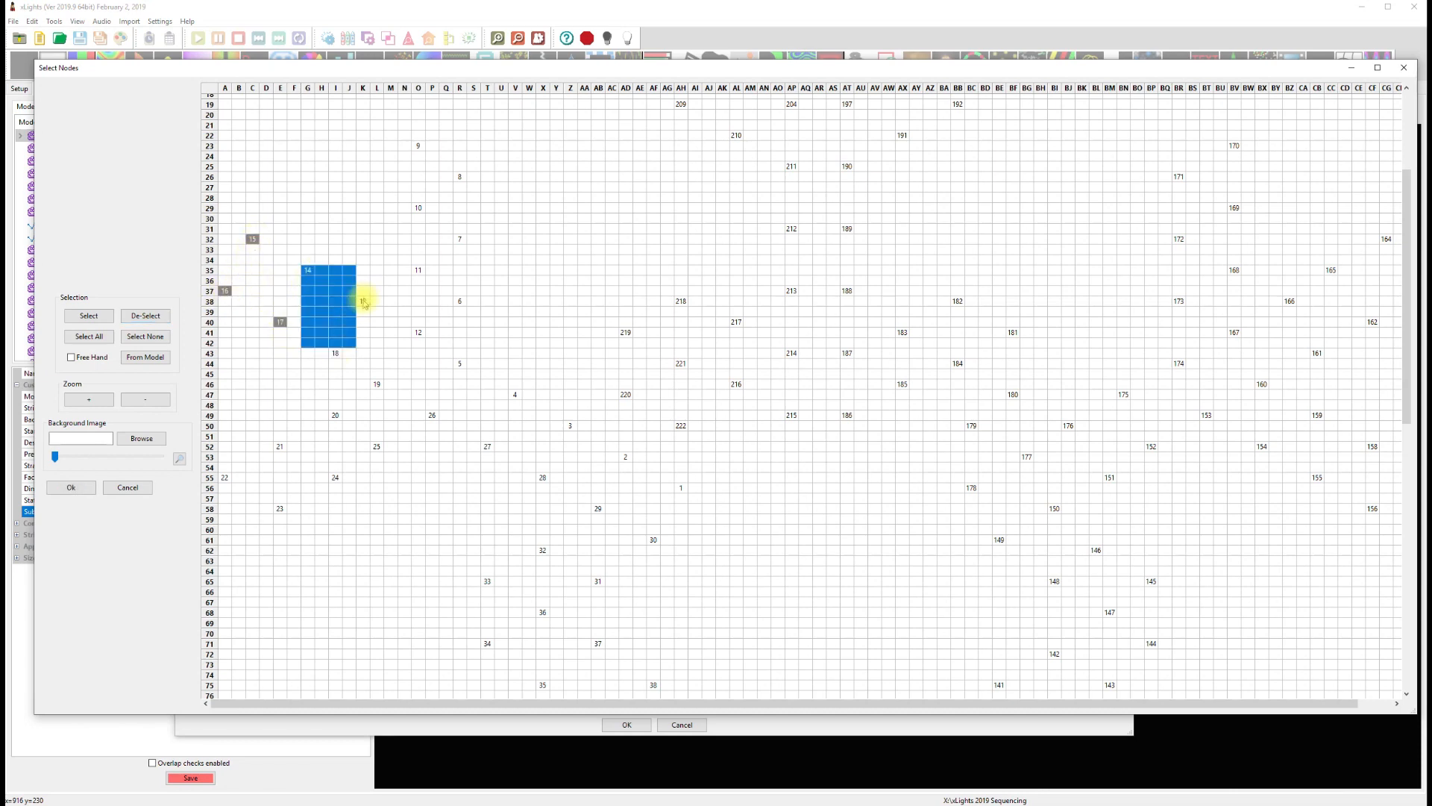
{"action": "left_click_drag", "start_coordinate": [303, 275], "coordinate": [305, 274]}
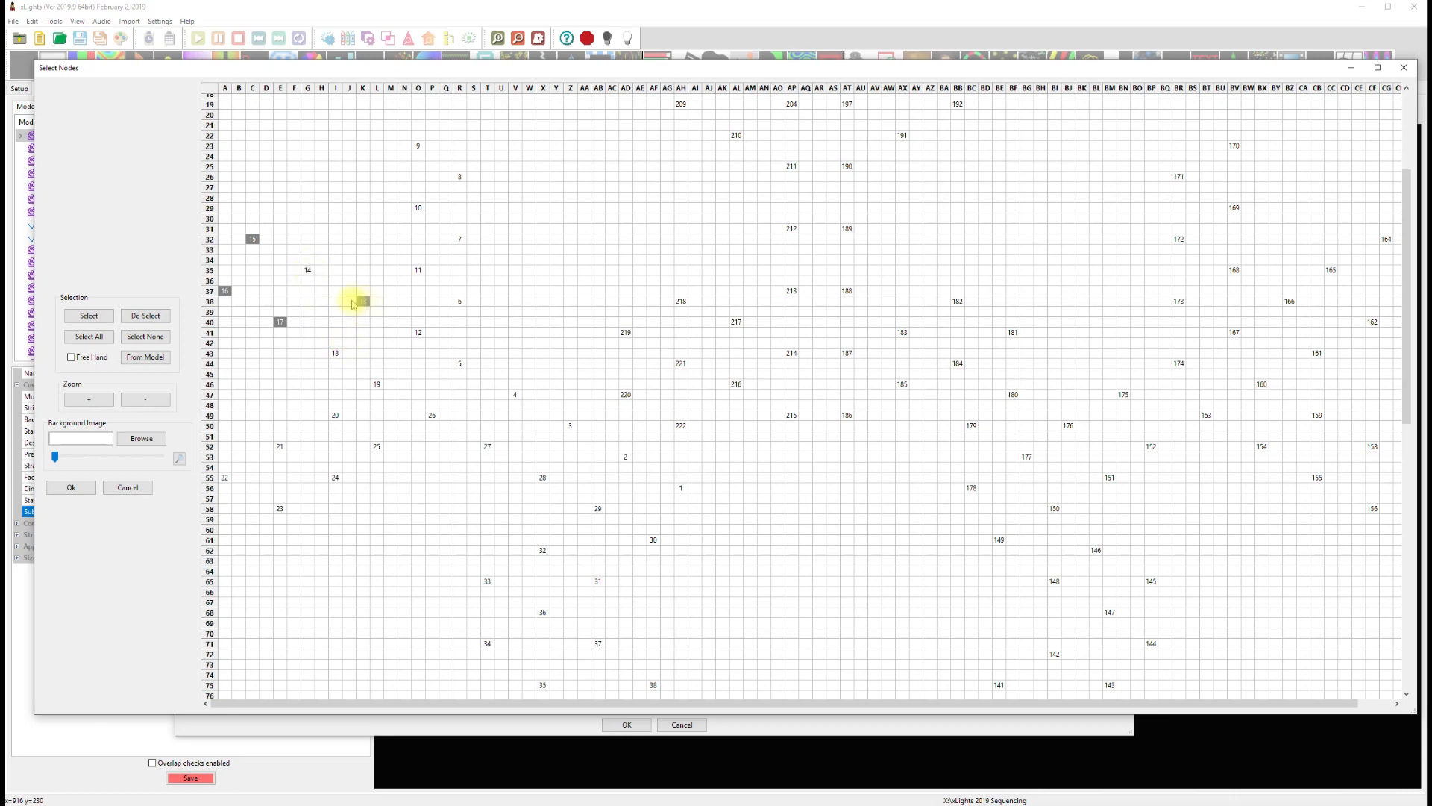
{"action": "left_click", "coordinate": [336, 354]}
{"action": "left_click", "coordinate": [377, 385]}
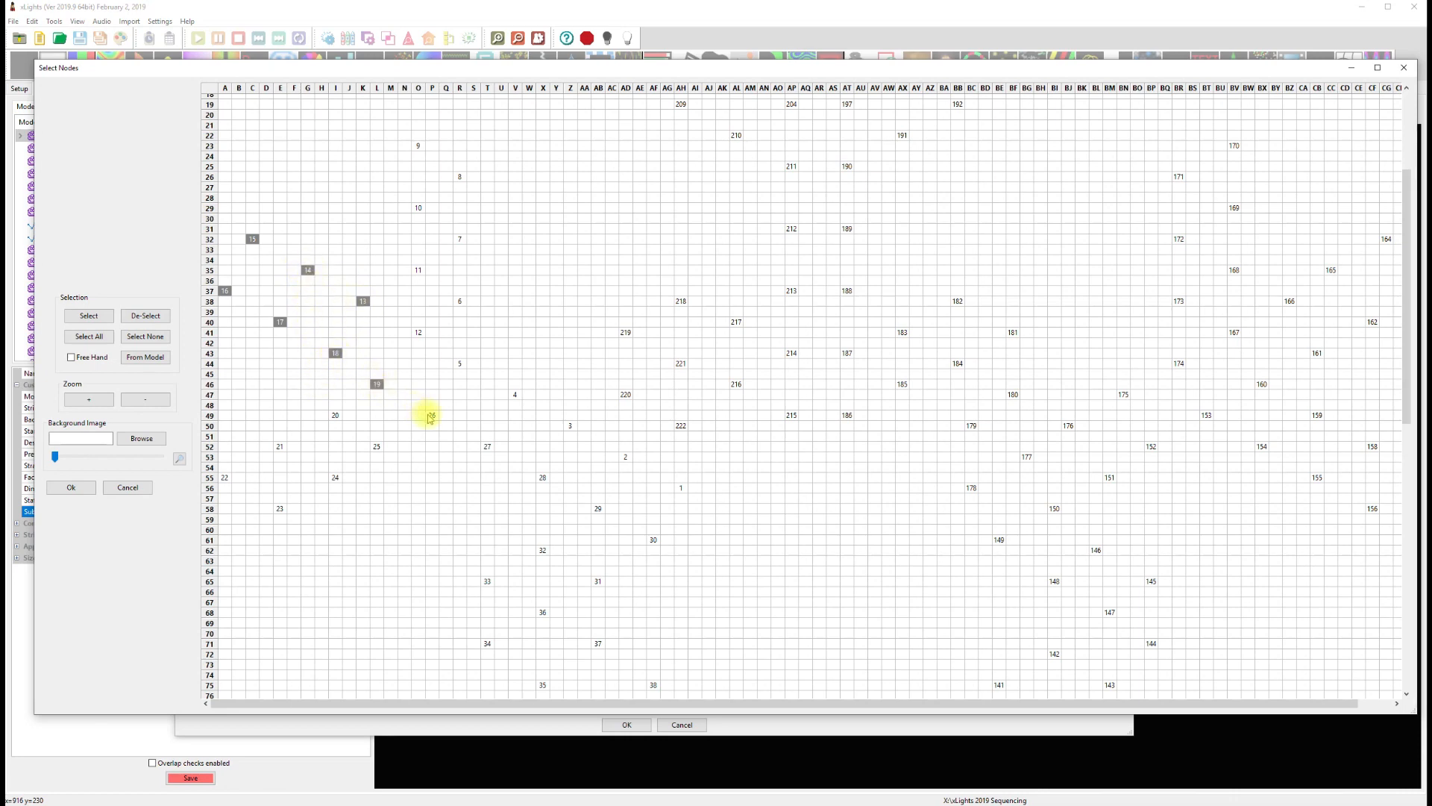
- Add nodes 26 to 30, 1 to 5 and 12 to Drum Stick Left and apply the selection
{"action": "left_click", "coordinate": [433, 416]}
{"action": "left_click", "coordinate": [488, 446]}
{"action": "left_click", "coordinate": [543, 478]}
{"action": "left_click", "coordinate": [599, 509]}
{"action": "left_click", "coordinate": [655, 541]}
{"action": "left_click", "coordinate": [682, 489]}
{"action": "left_click", "coordinate": [627, 458]}
{"action": "left_click", "coordinate": [568, 424]}
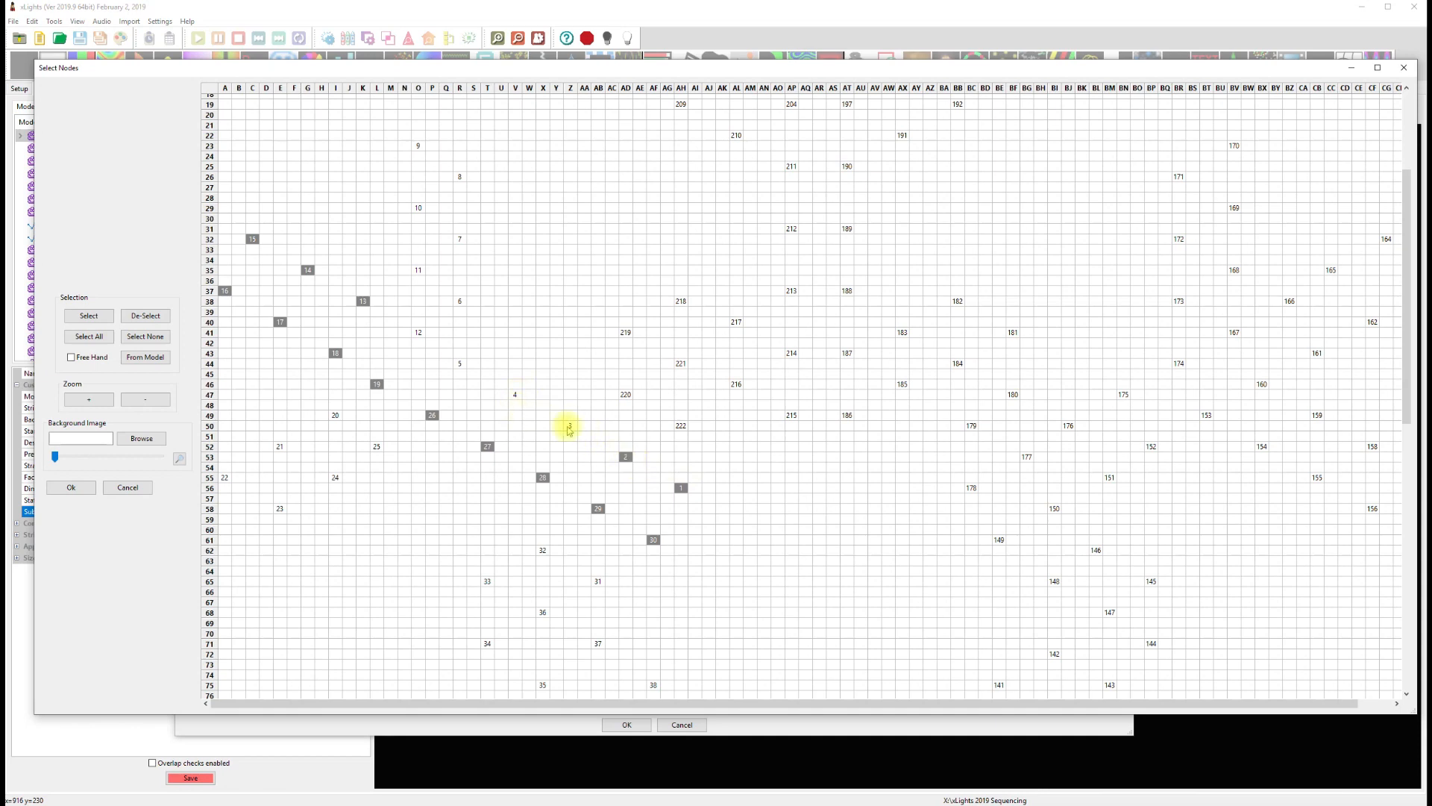
{"action": "left_click", "coordinate": [515, 396]}
{"action": "left_click", "coordinate": [463, 366]}
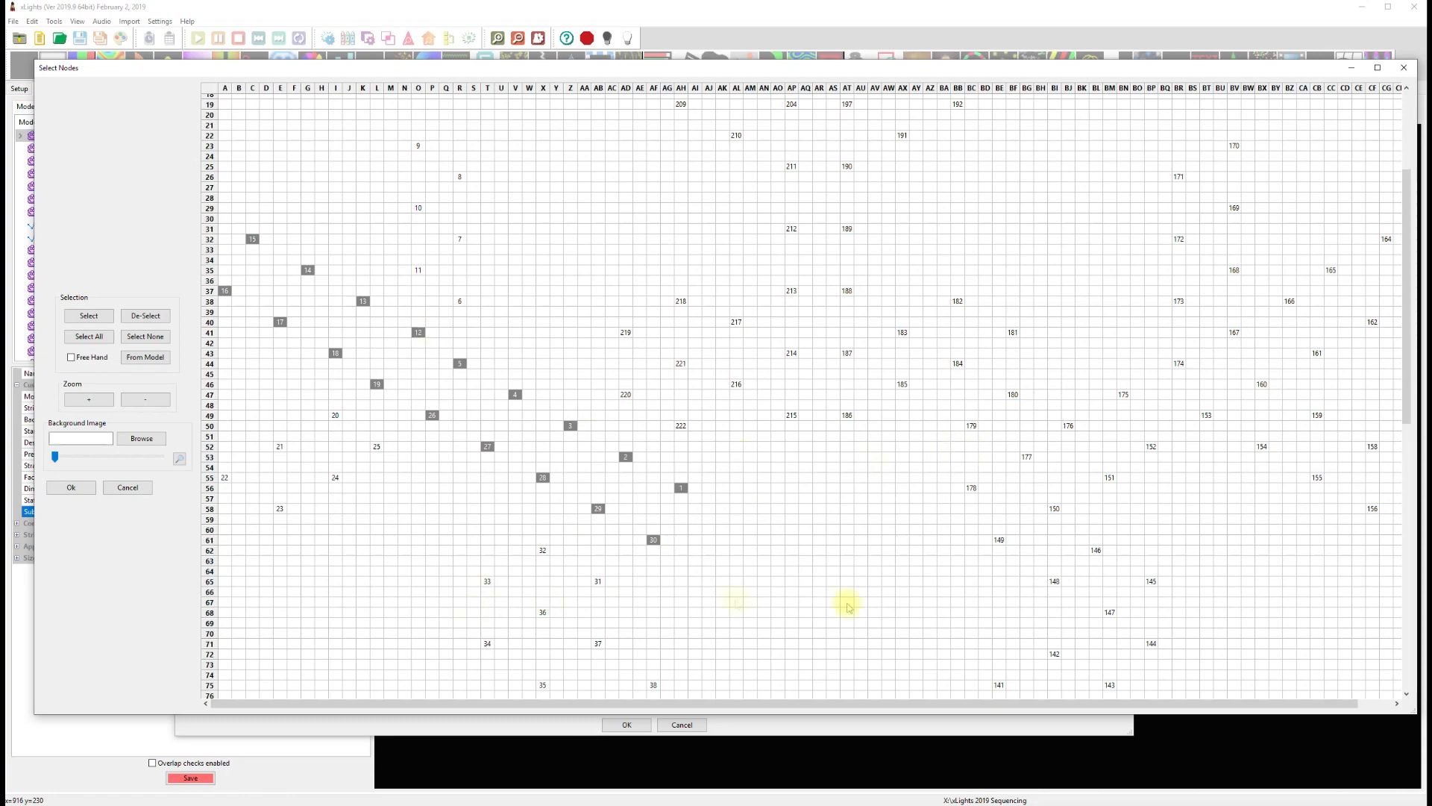
{"action": "left_click", "coordinate": [71, 487]}
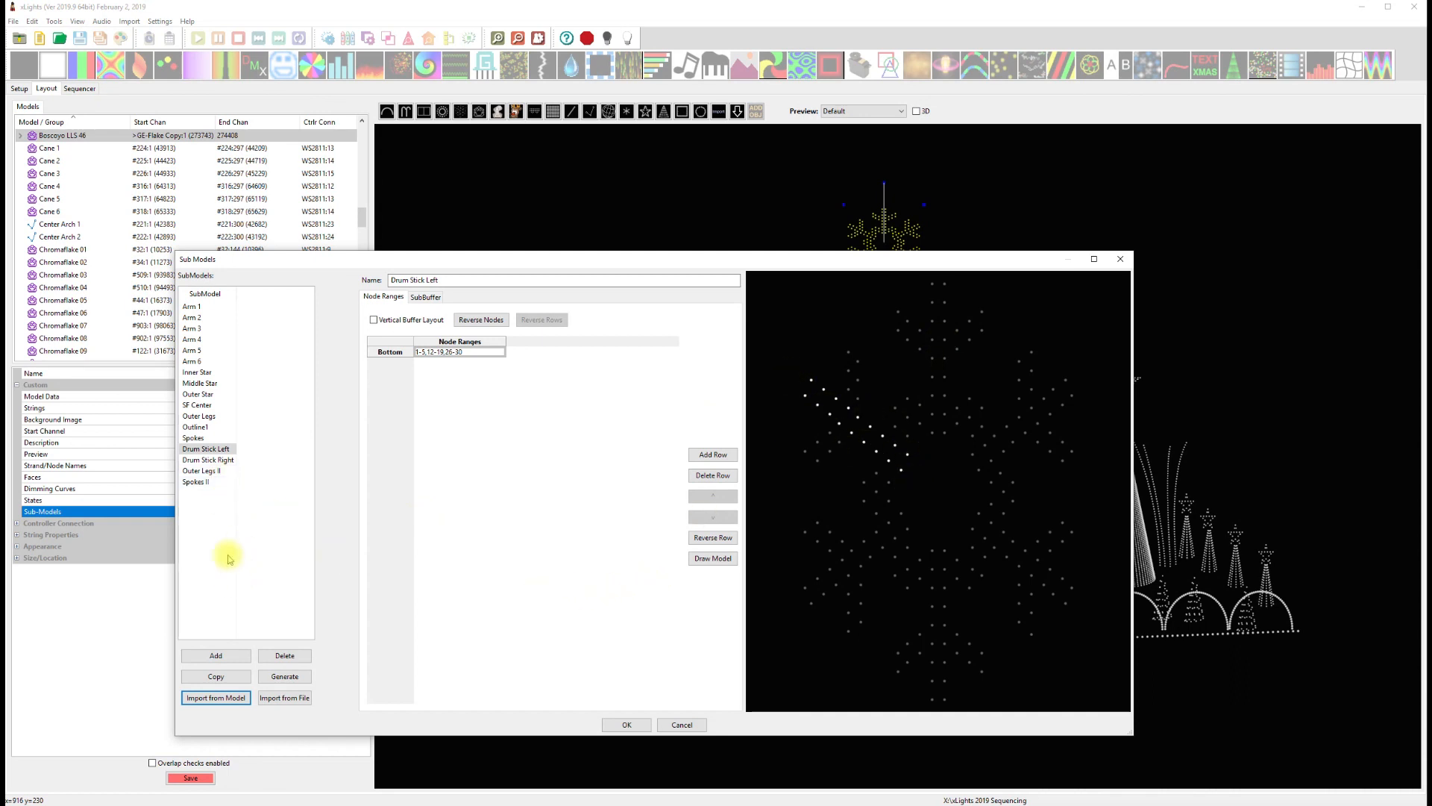
- Open Drum Stick Right's node range in an enlarged node selection grid and clear all its selected nodes
{"action": "left_click", "coordinate": [209, 460]}
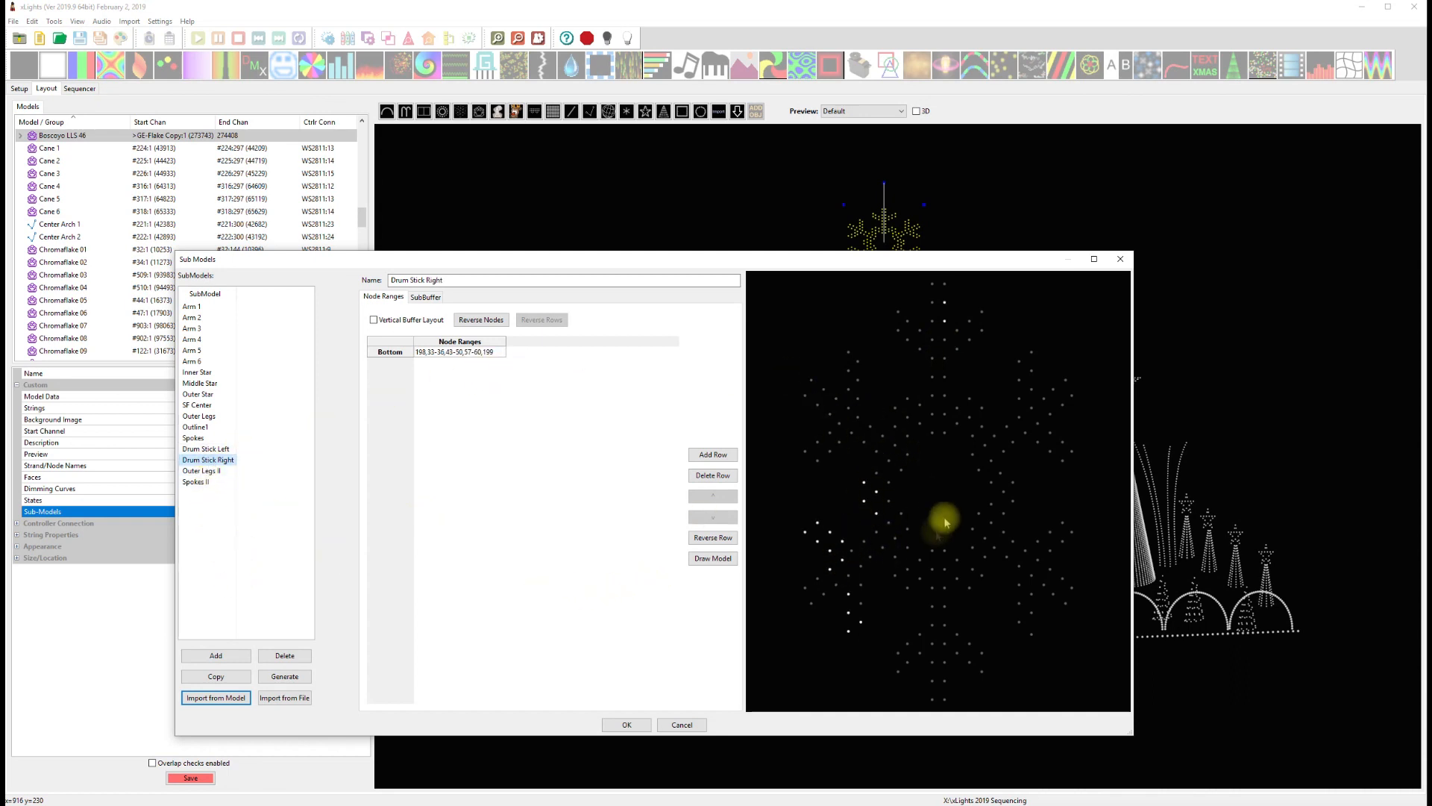
{"action": "double_click", "coordinate": [388, 354]}
{"action": "left_click_drag", "start_coordinate": [509, 302], "coordinate": [320, 141]}
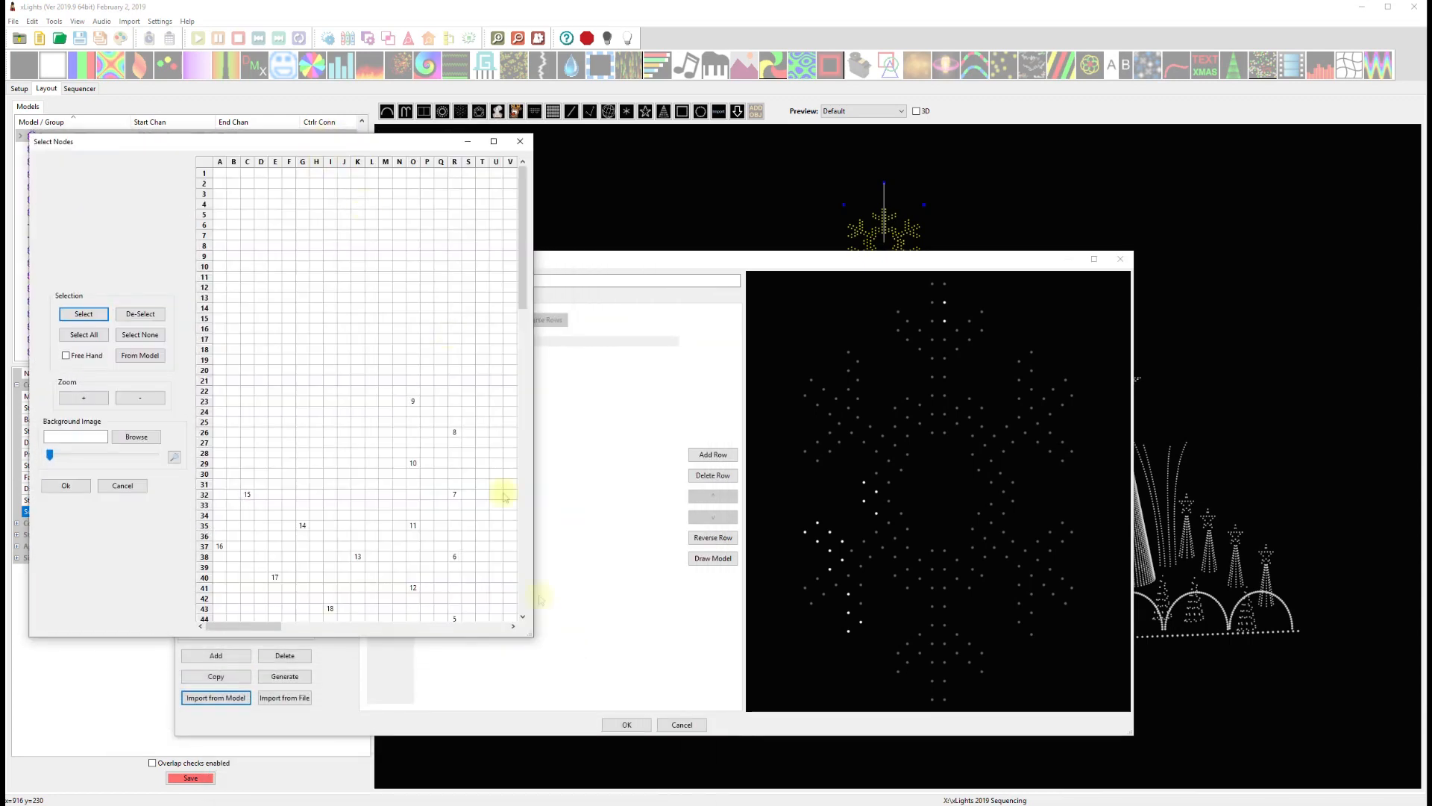
{"action": "left_click_drag", "start_coordinate": [528, 631], "coordinate": [1367, 769]}
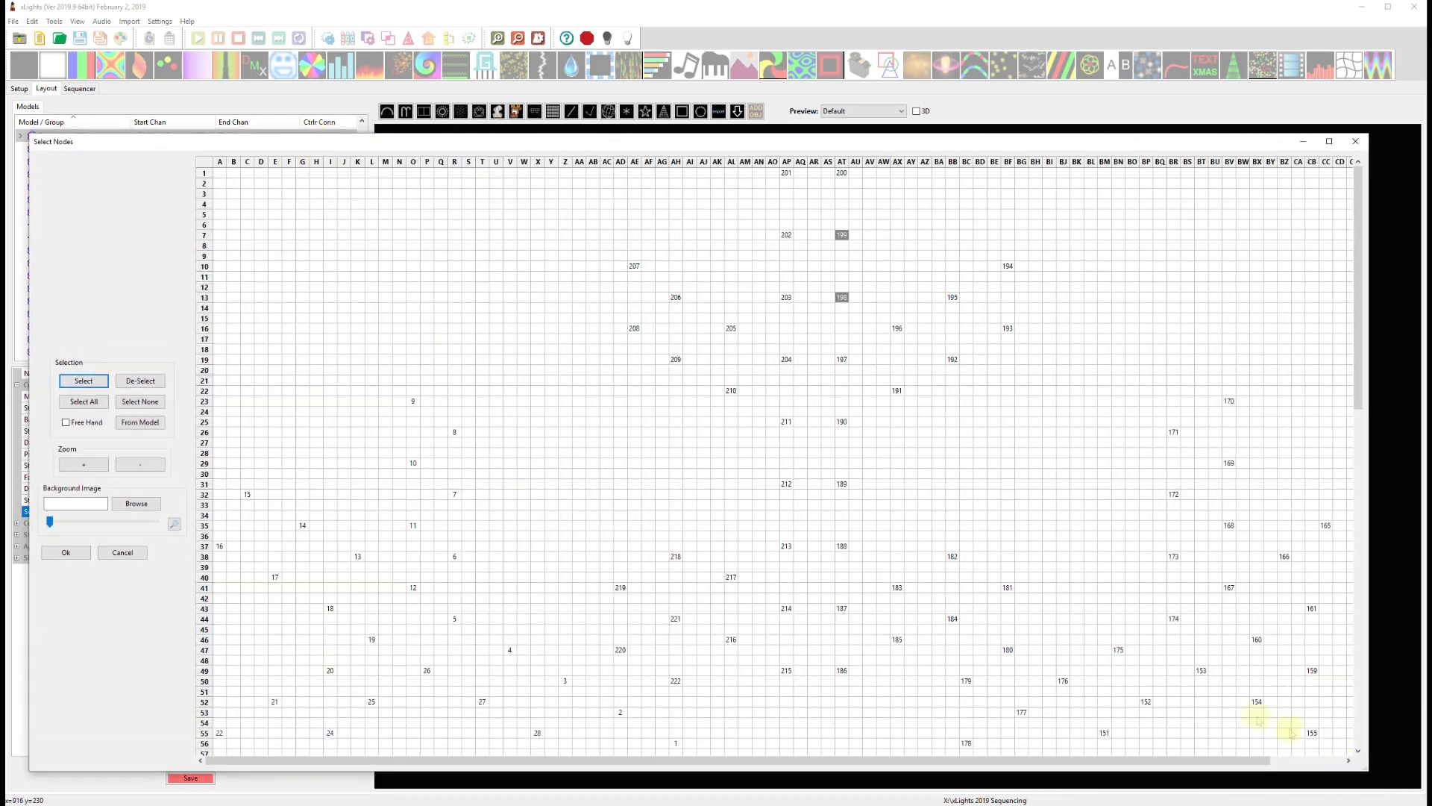
{"action": "left_click", "coordinate": [141, 401]}
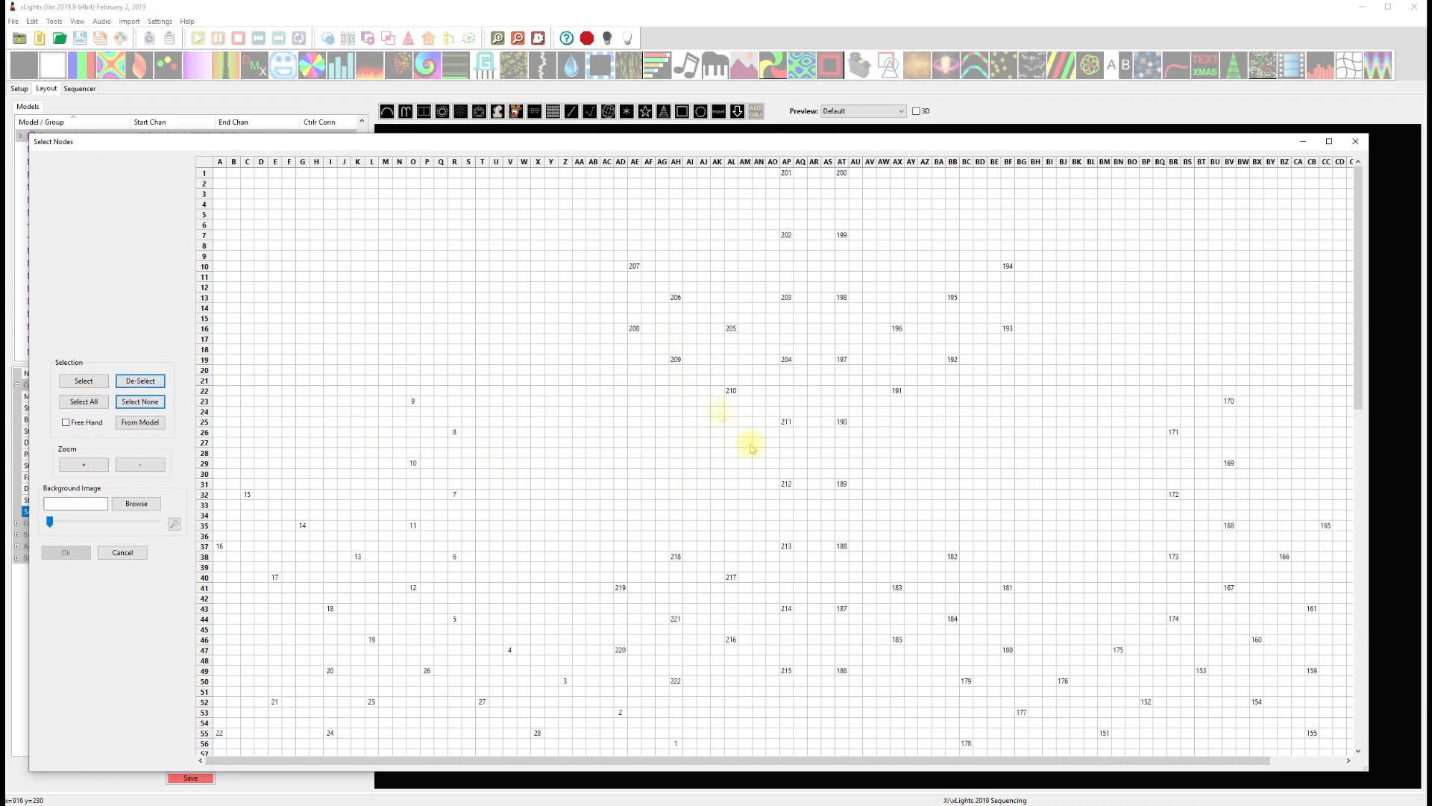
{"action": "scroll", "coordinate": [791, 534], "scroll_direction": "down", "scroll_amount": 5}
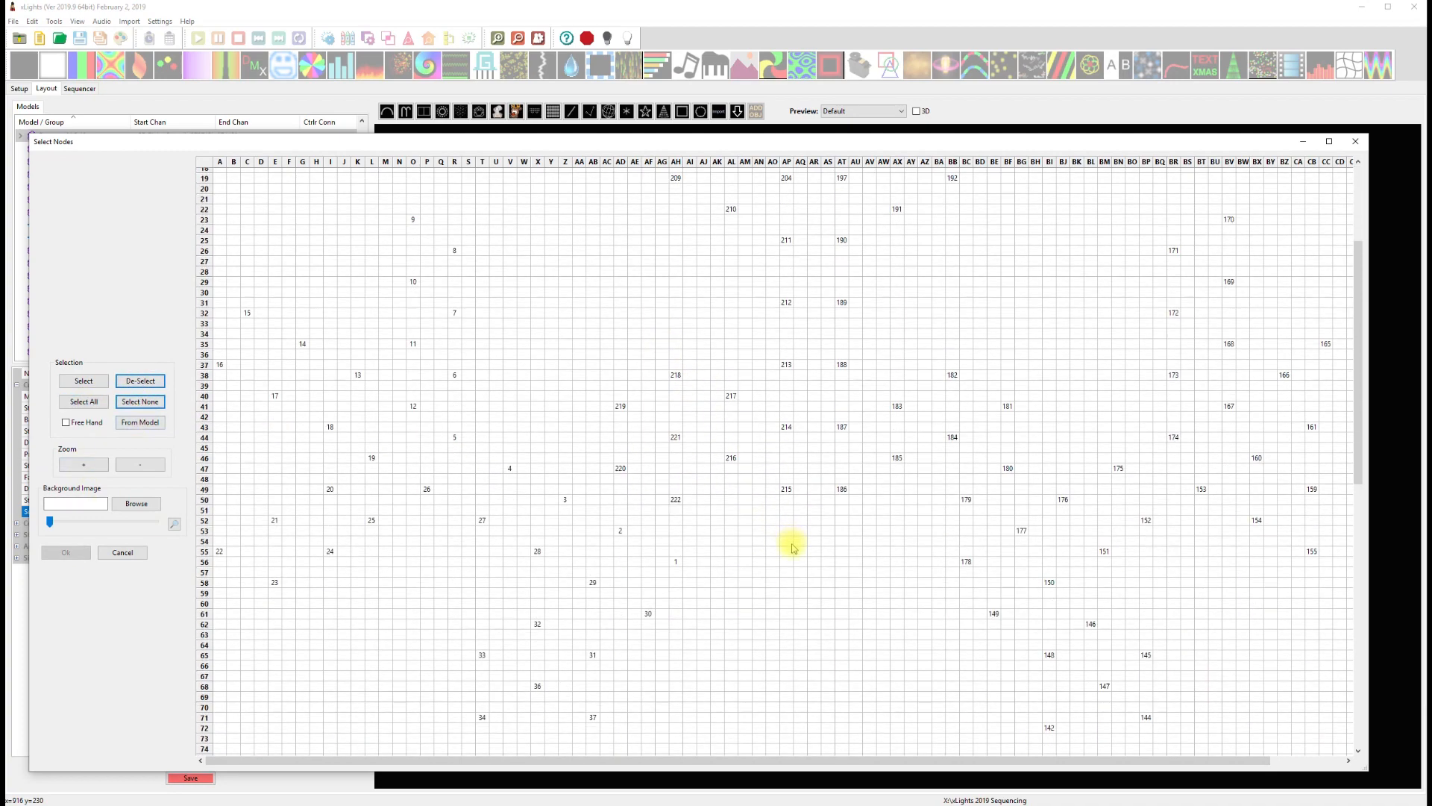
- Assign nodes 149 to 153, 160 to 167 and 174 to 178 of the upper-right arm to Drum Stick Right
{"action": "left_click_drag", "start_coordinate": [1081, 761], "coordinate": [1161, 762]}
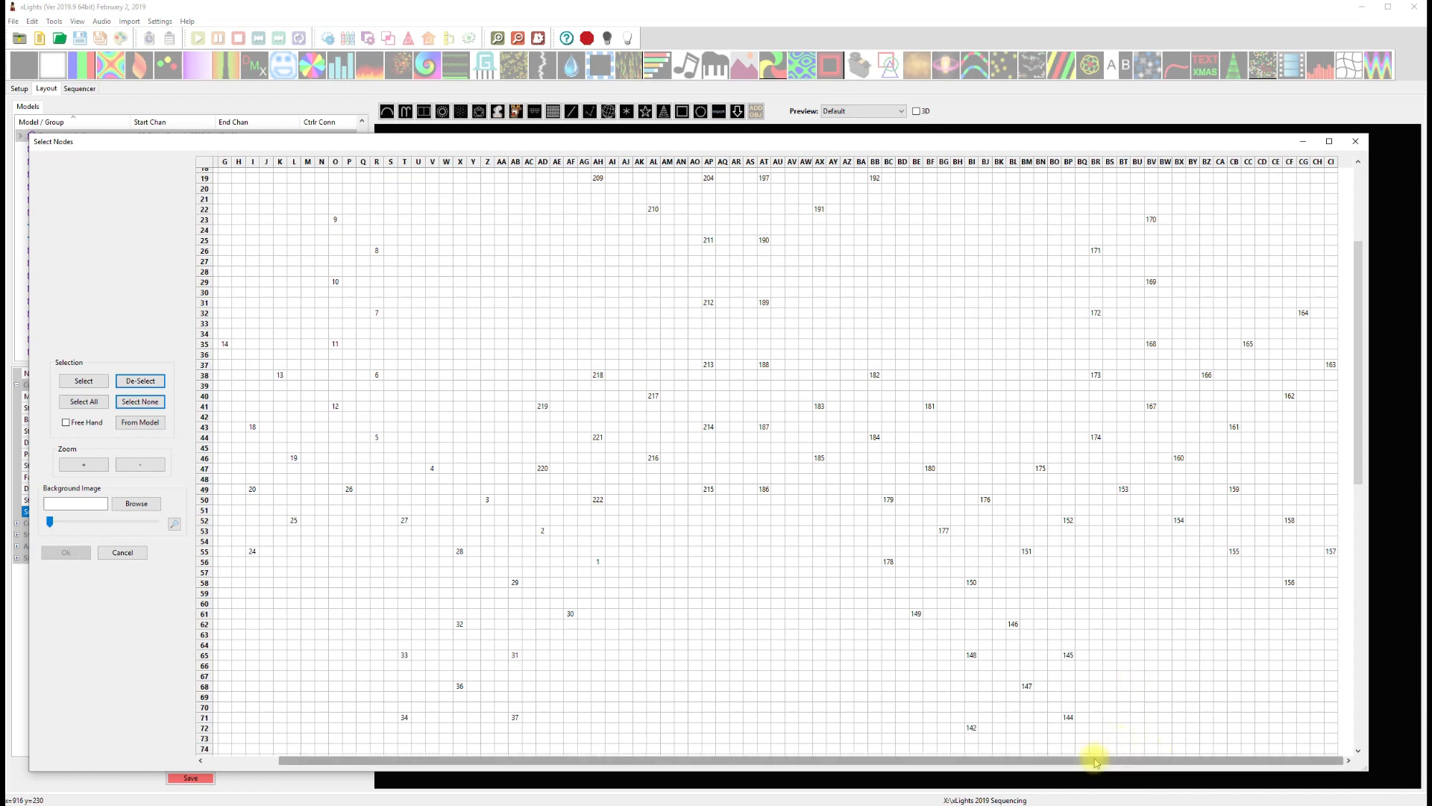
{"action": "left_click", "coordinate": [888, 561]}
{"action": "left_click", "coordinate": [944, 532]}
{"action": "left_click", "coordinate": [993, 512]}
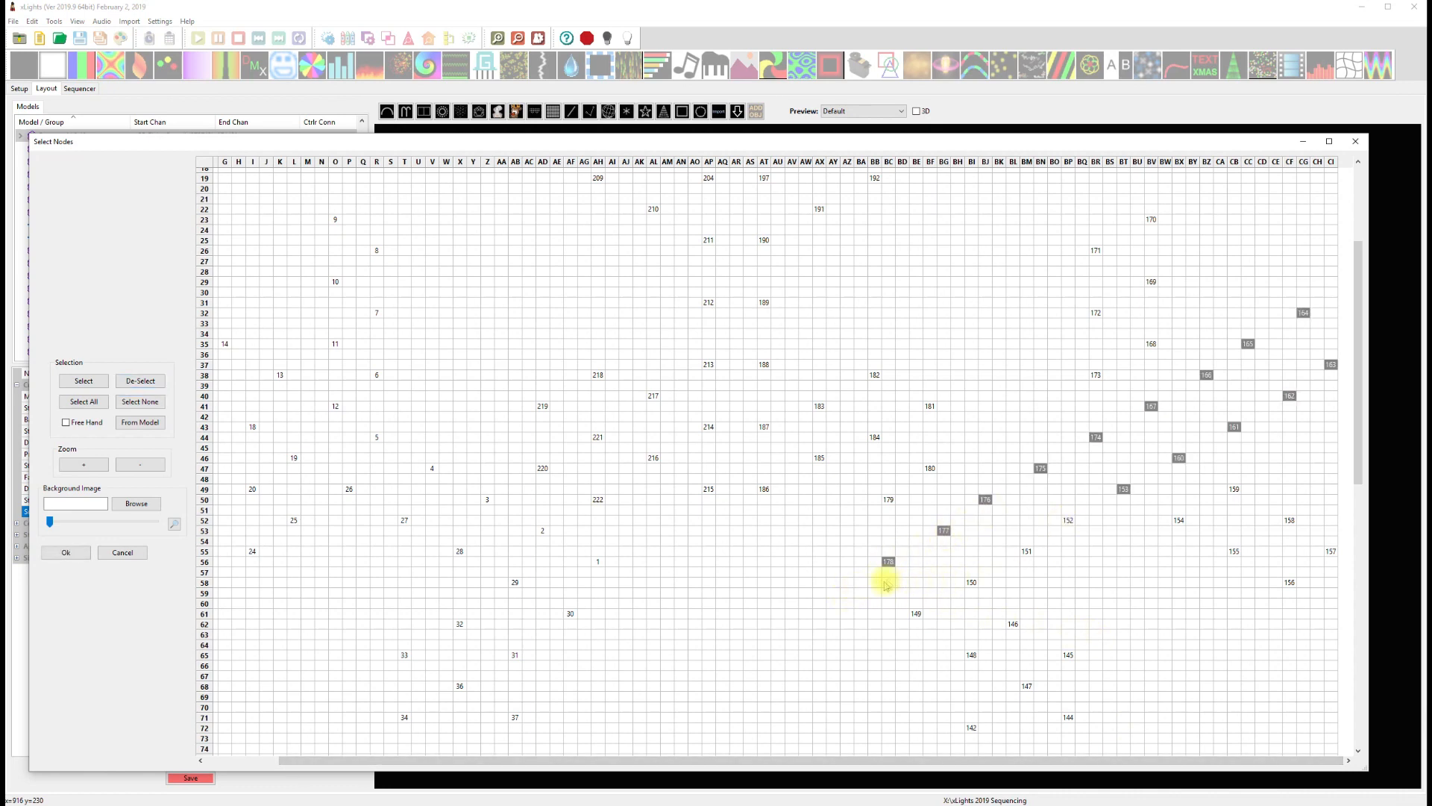
{"action": "left_click_drag", "start_coordinate": [863, 527], "coordinate": [917, 615]}
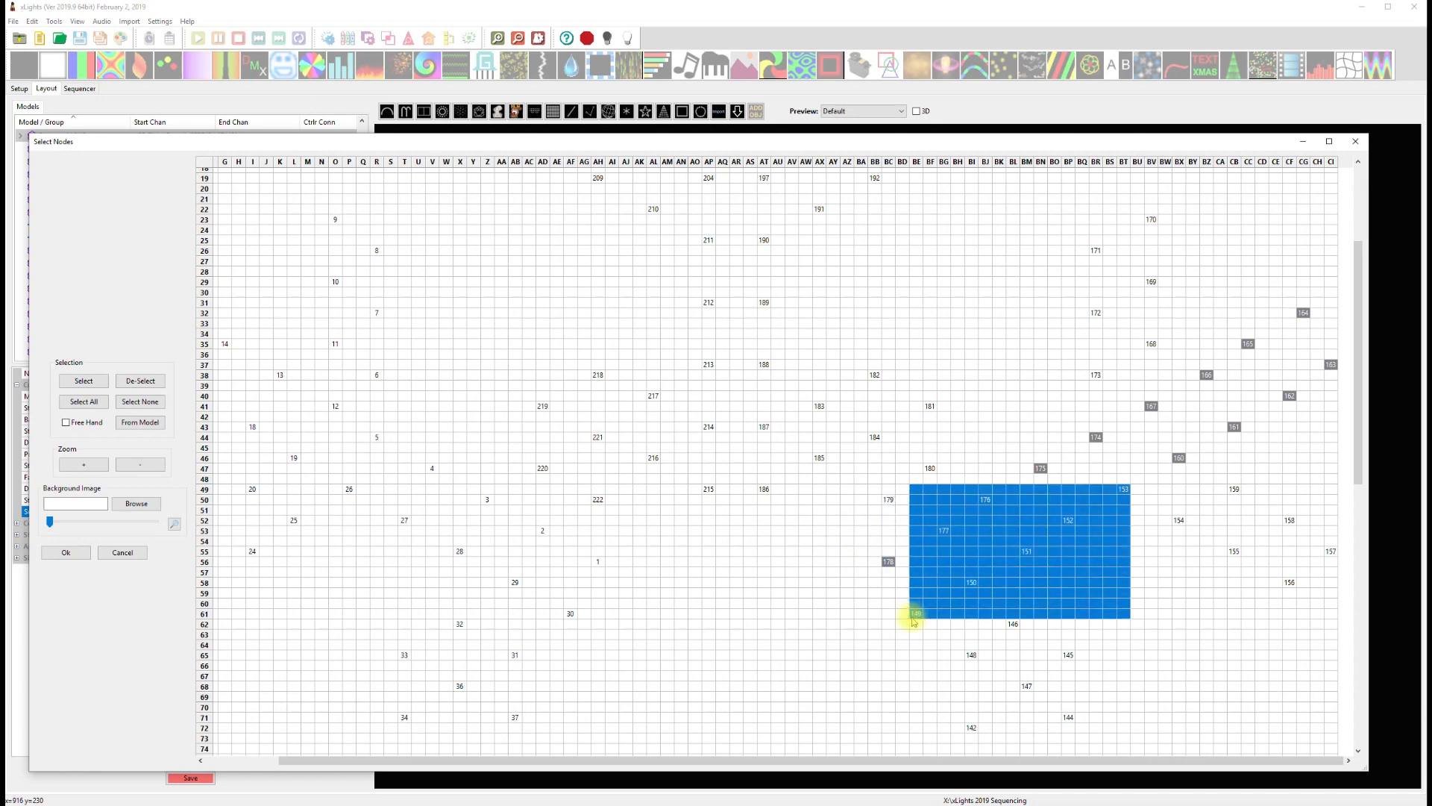
{"action": "left_click", "coordinate": [84, 380]}
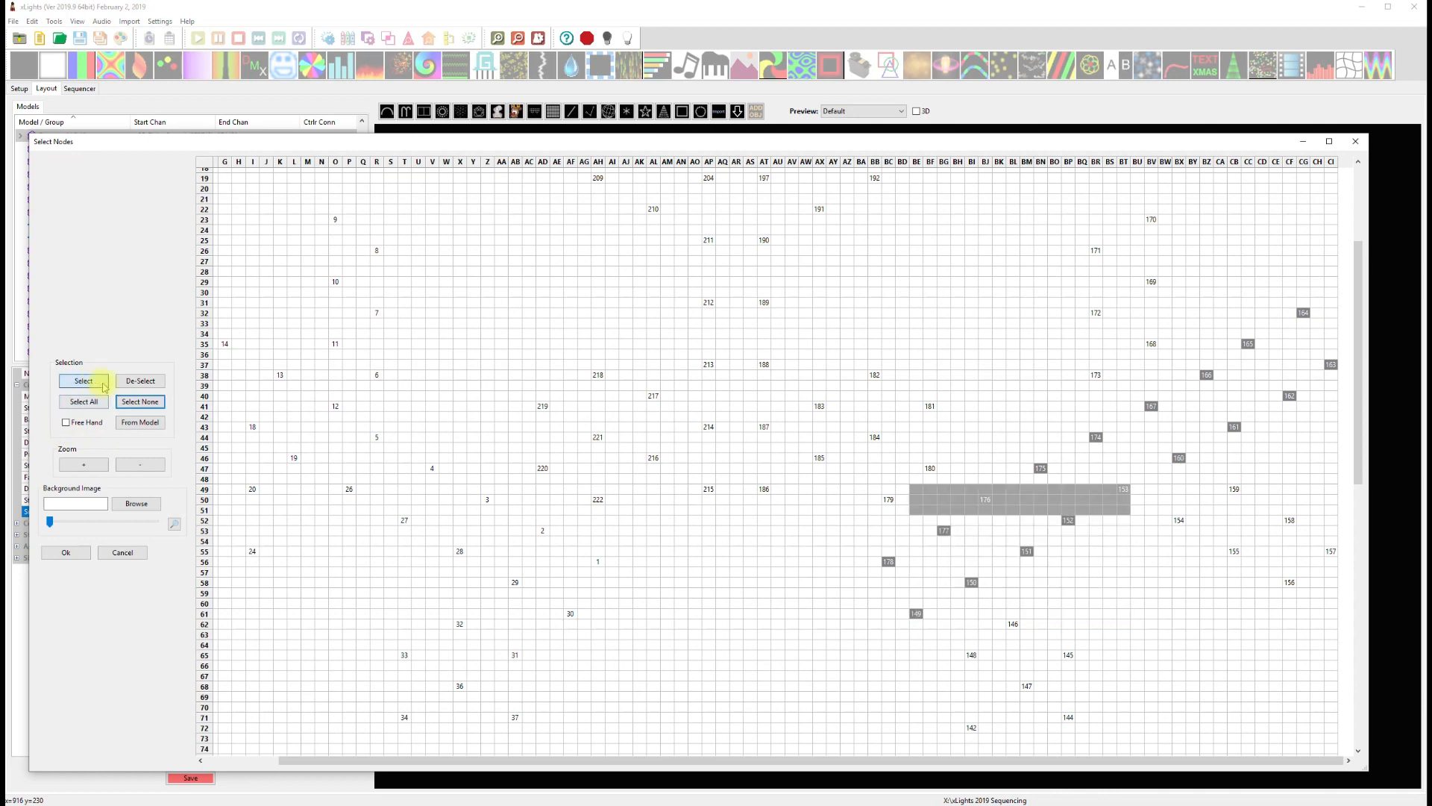
{"action": "scroll", "coordinate": [1130, 593], "scroll_direction": "down", "scroll_amount": 1}
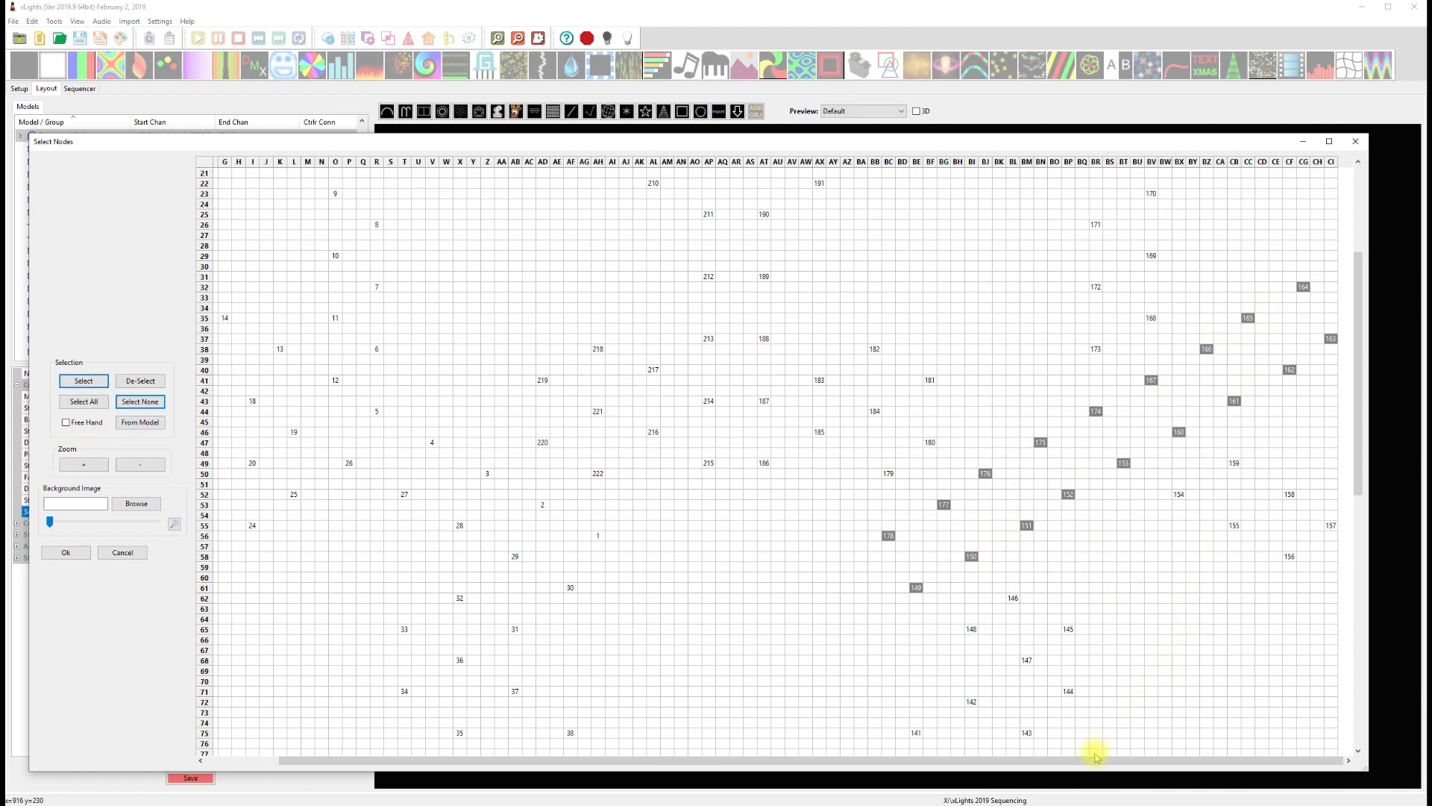
{"action": "left_click", "coordinate": [73, 556]}
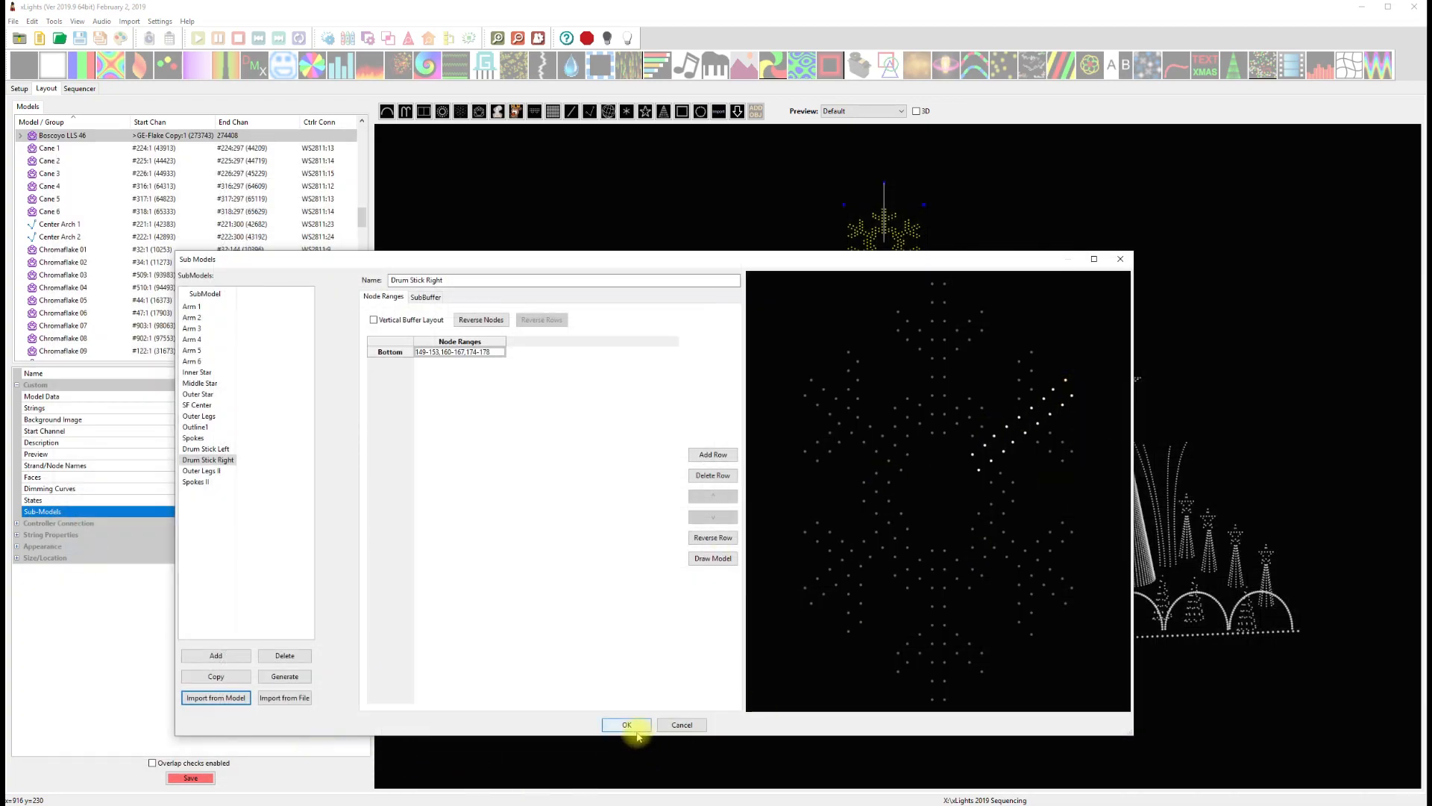
- Examine the highlighted nodes of the imported Outer Legs submodel
{"action": "left_click", "coordinate": [197, 416]}
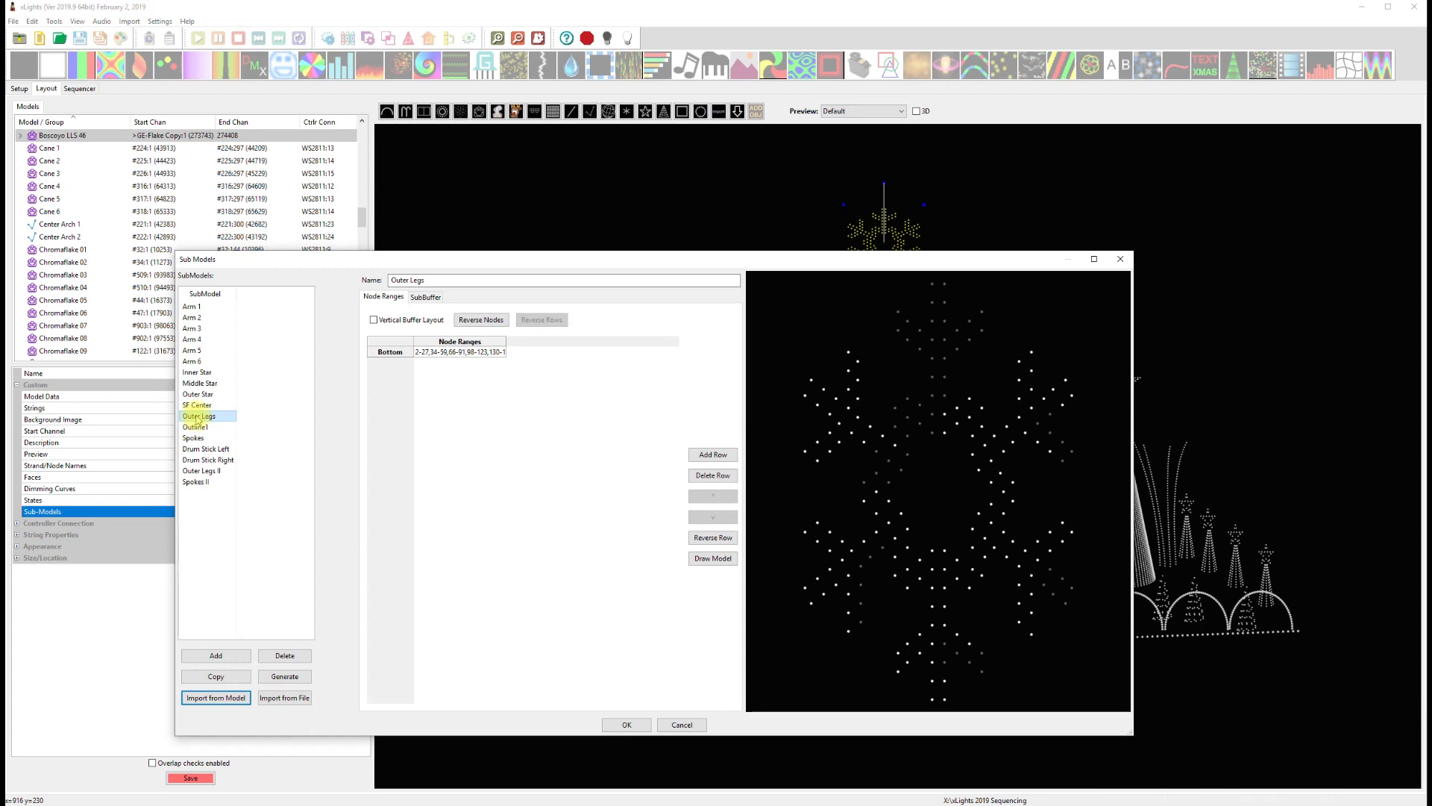
{"action": "left_click_drag", "start_coordinate": [567, 260], "coordinate": [521, 365]}
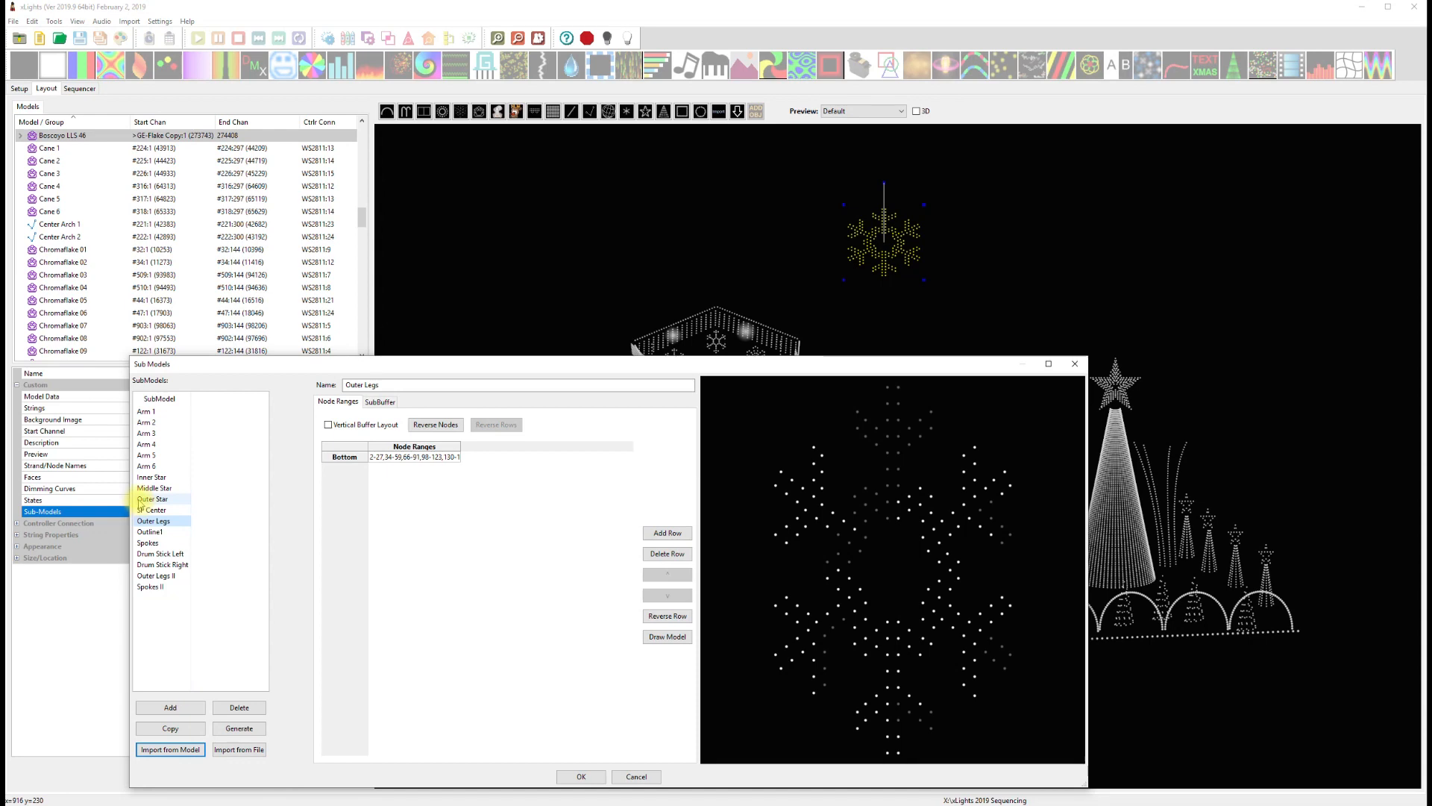
{"action": "left_click_drag", "start_coordinate": [634, 364], "coordinate": [633, 315]}
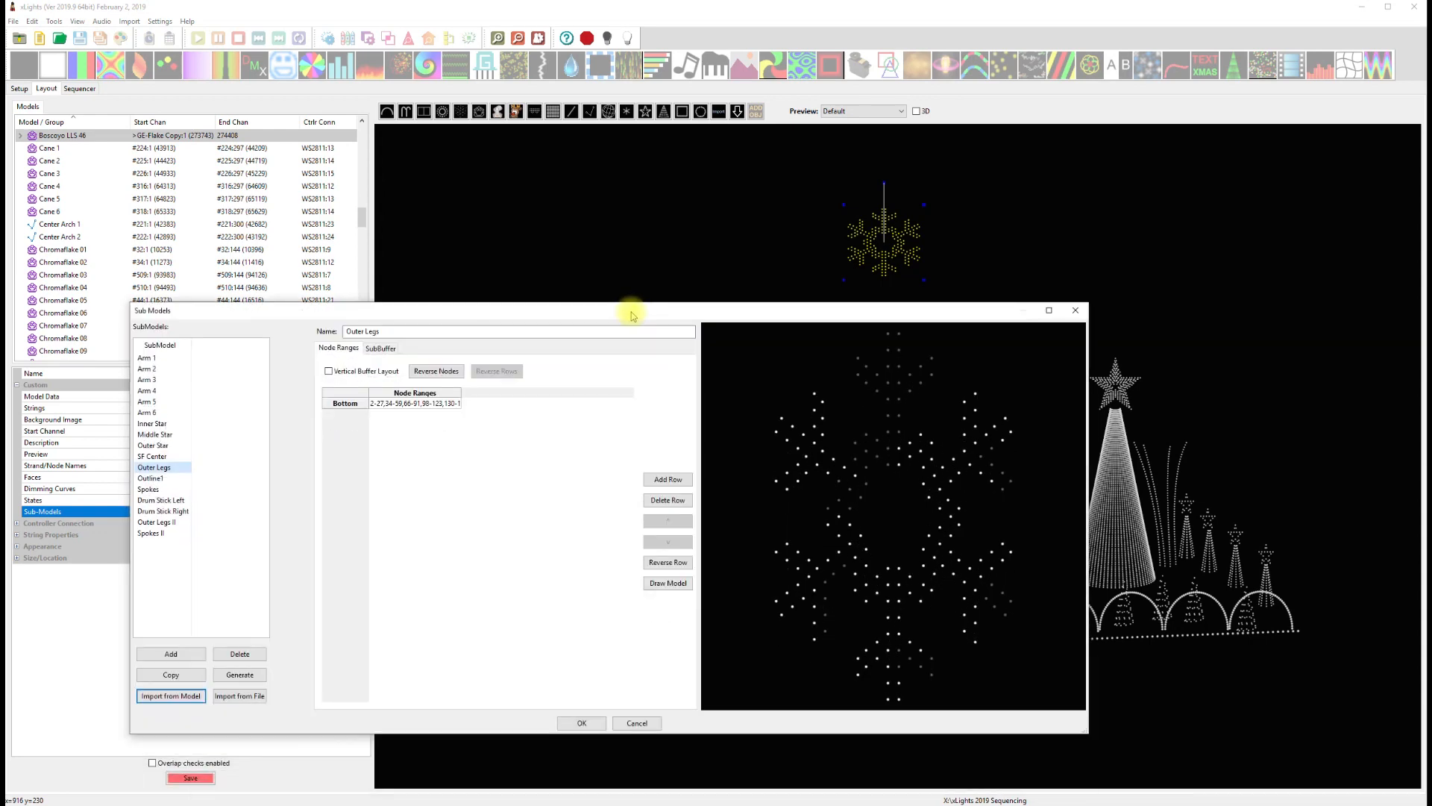
- Accept the submodel changes and save the layout
{"action": "left_click", "coordinate": [581, 723]}
{"action": "left_click", "coordinate": [195, 780]}
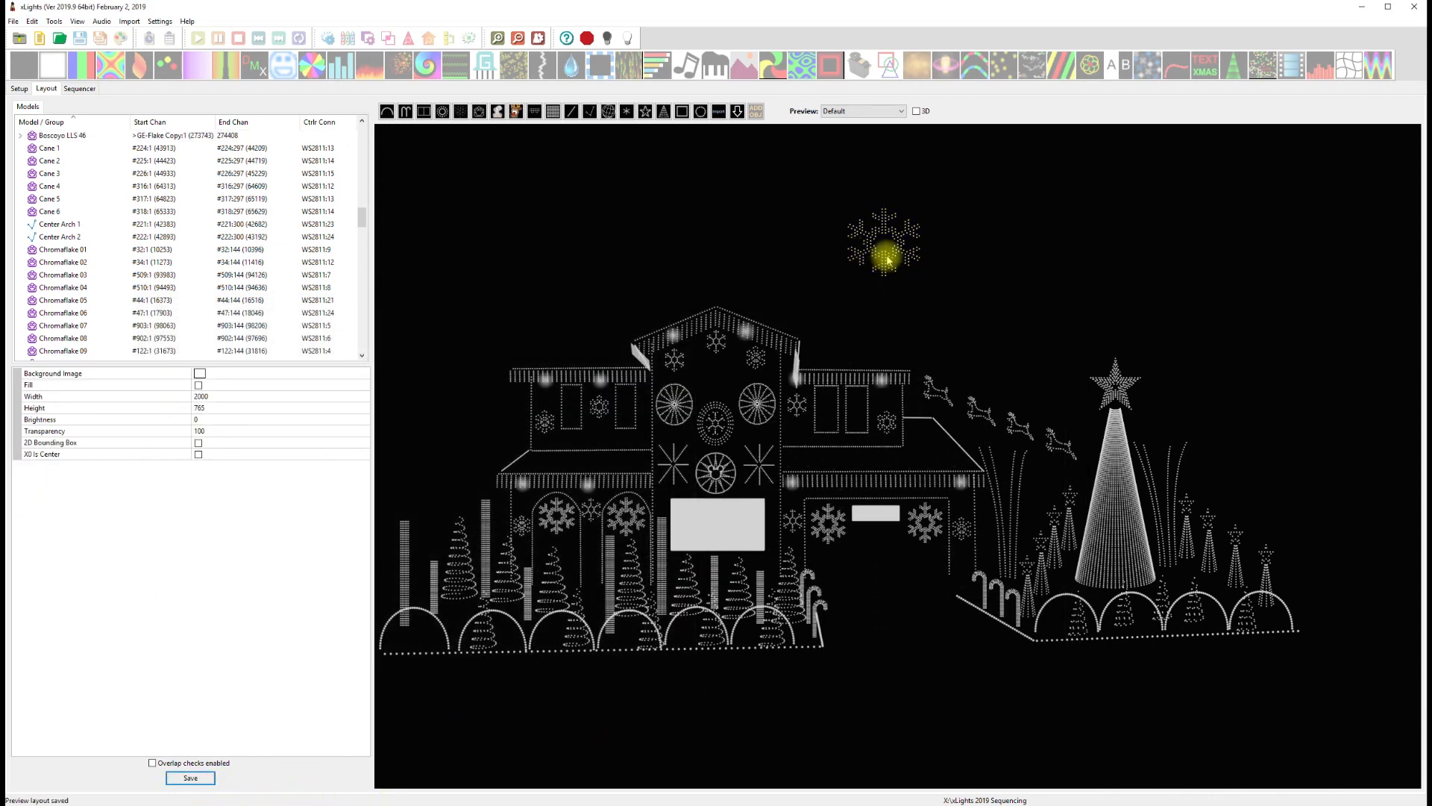
- Shrink the Boscoyo LLS 46 snowflake and move it down beside the house's roof peak
{"action": "left_click_drag", "start_coordinate": [888, 259], "coordinate": [858, 334]}
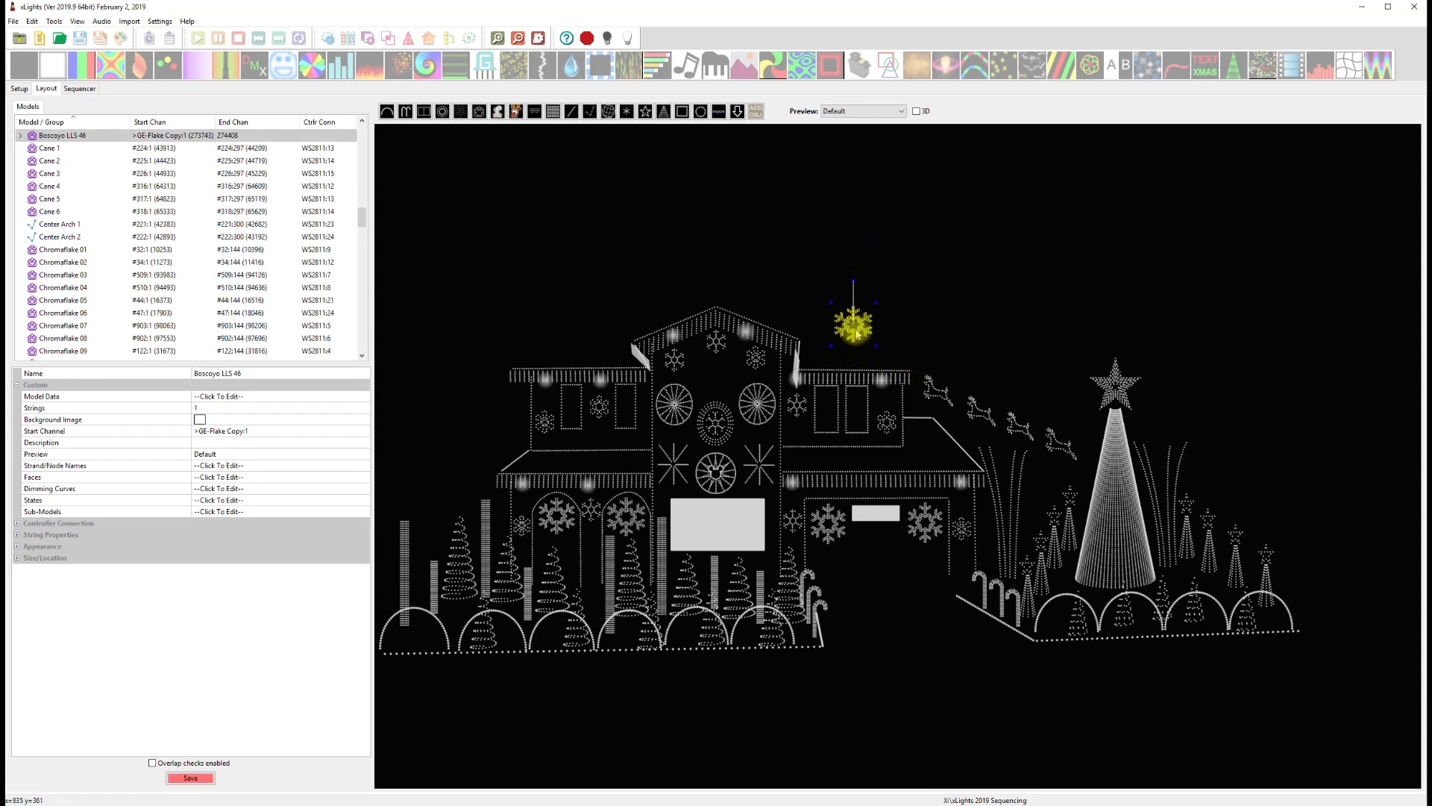